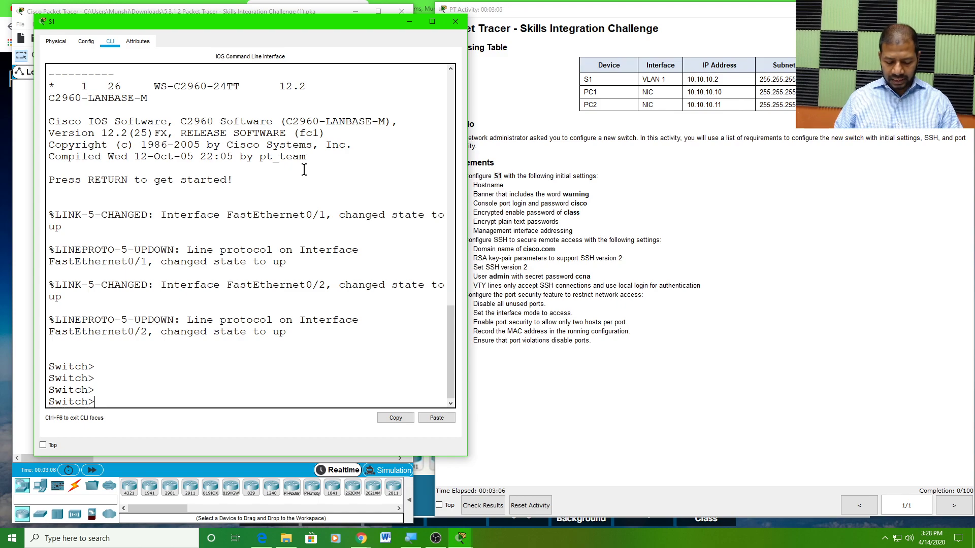
Enter privileged EXEC mode with enable, then global configuration mode with config t
text(en)
key(Tab)
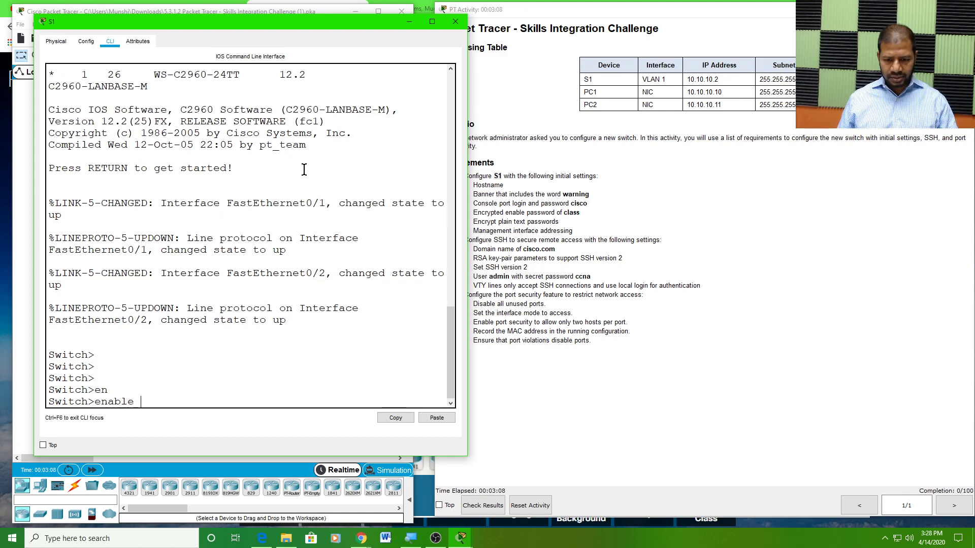
key(Return)
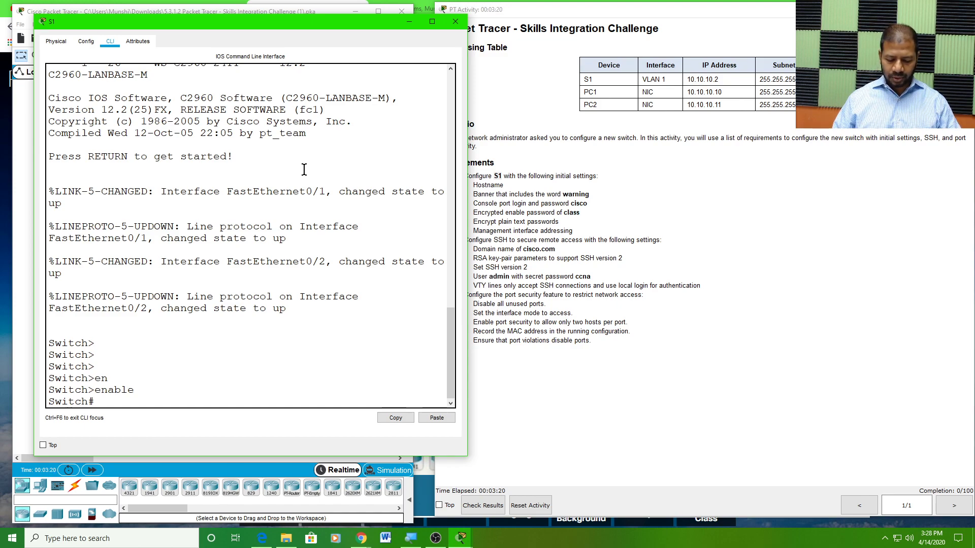
text(config)
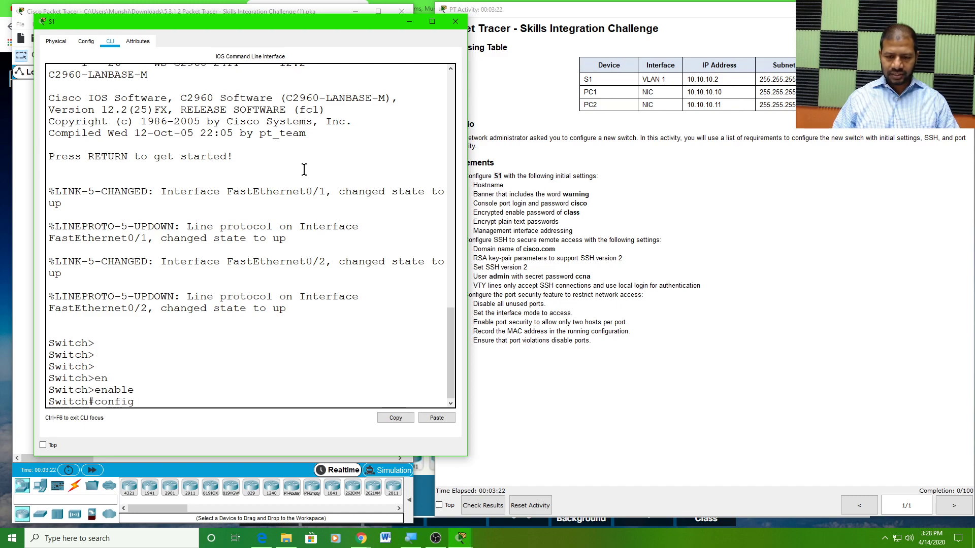
text( t)
key(Return)
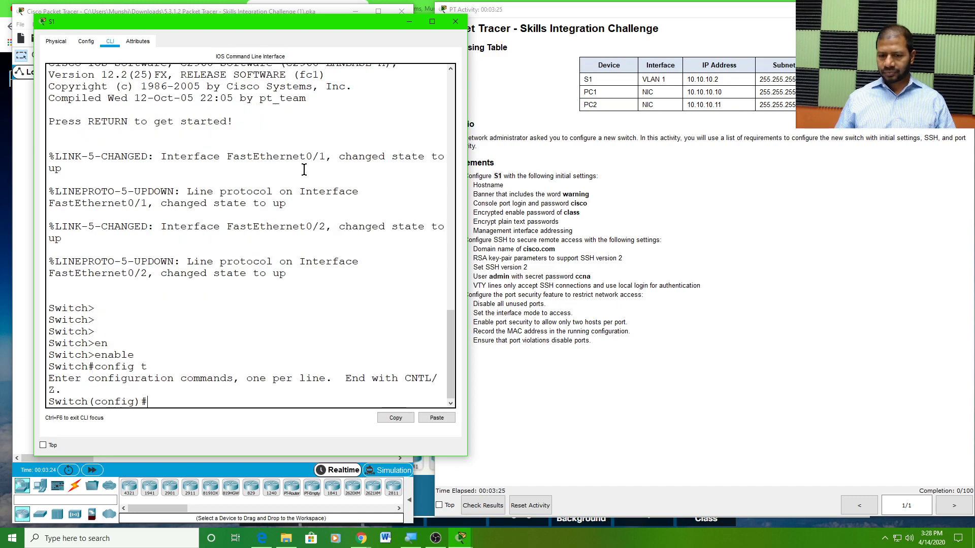
key(Return)
key(Return)
key(Return)
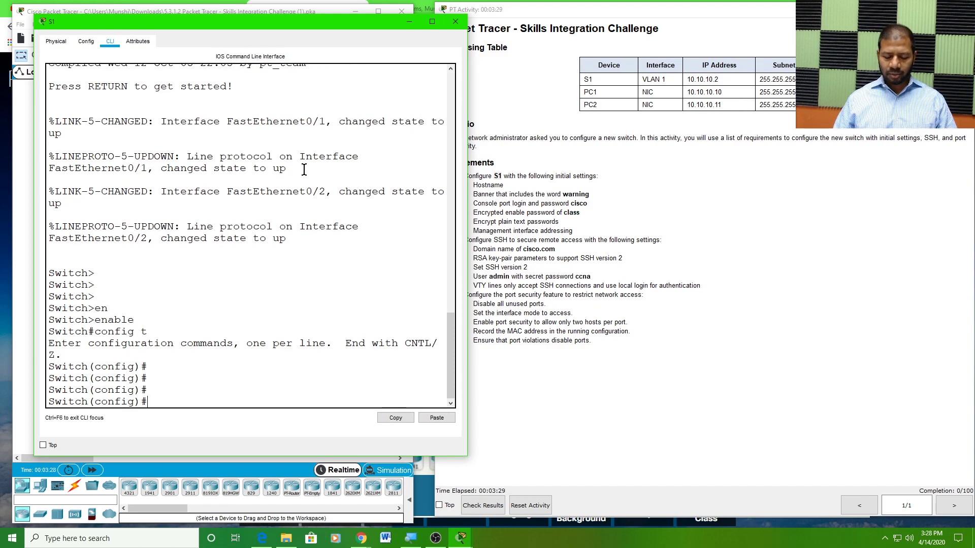
Set the switch hostname to S1, as the activity requirements specify
text(hostname)
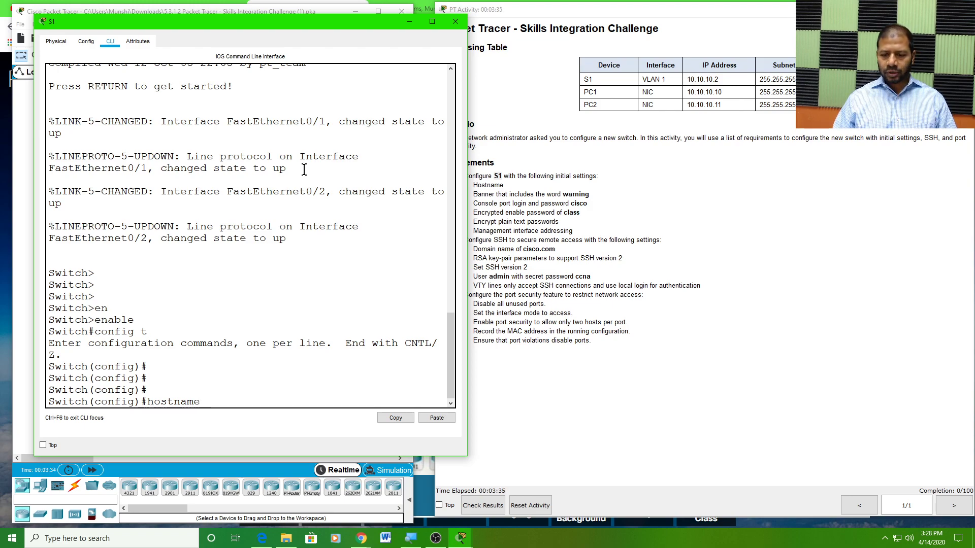
double_click(498, 176)
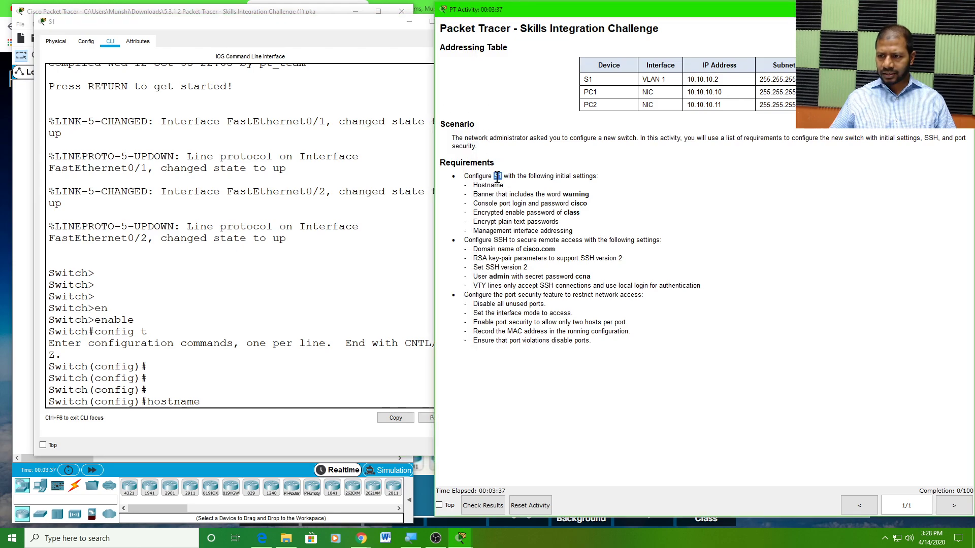
click(238, 395)
text(S)
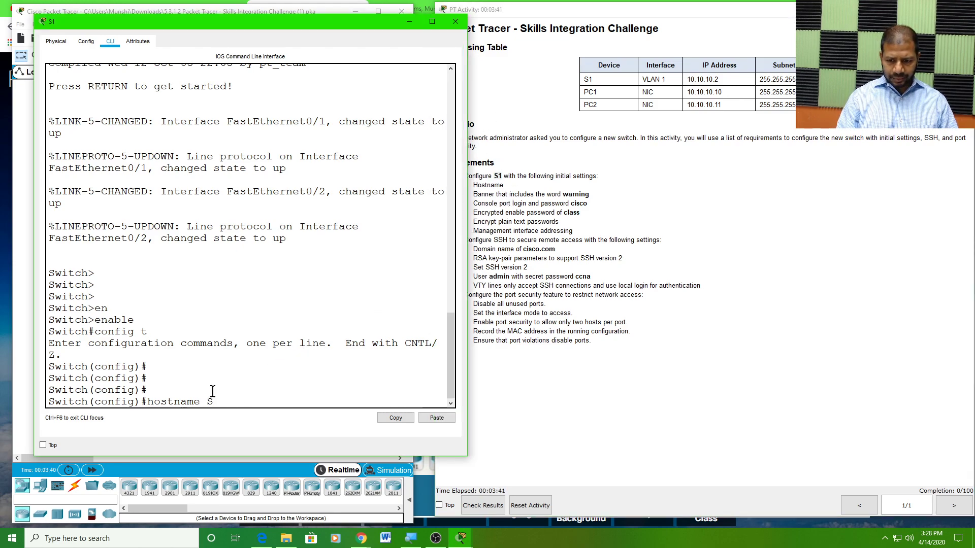
text(1)
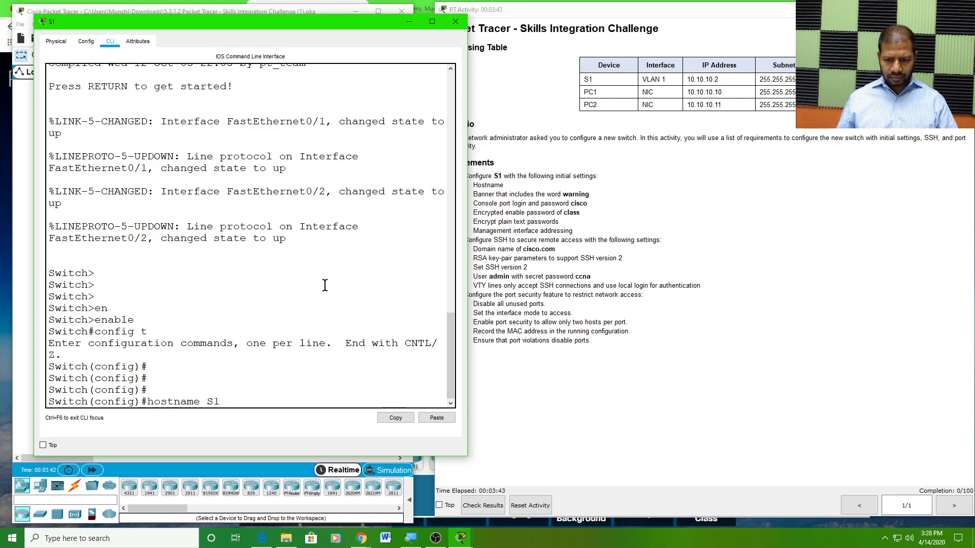
key(Return)
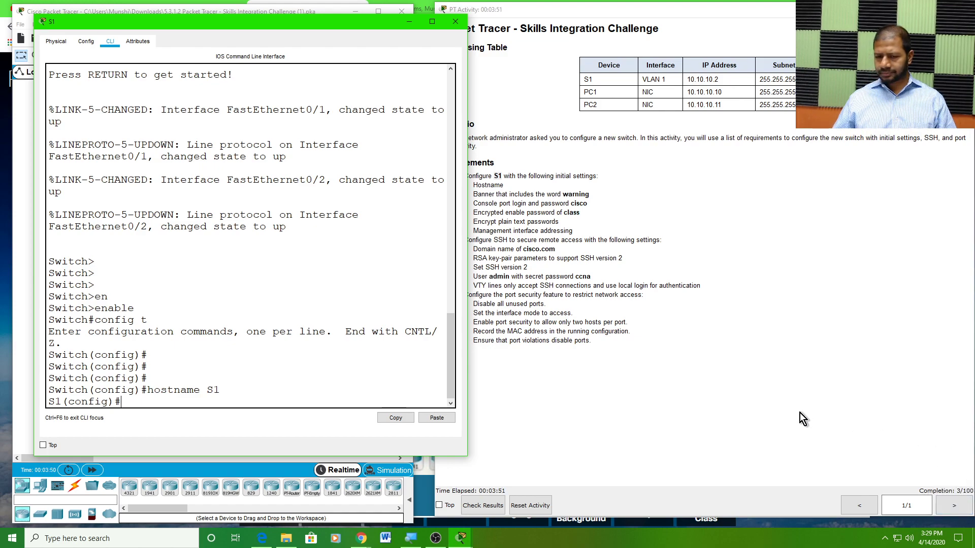
click(495, 239)
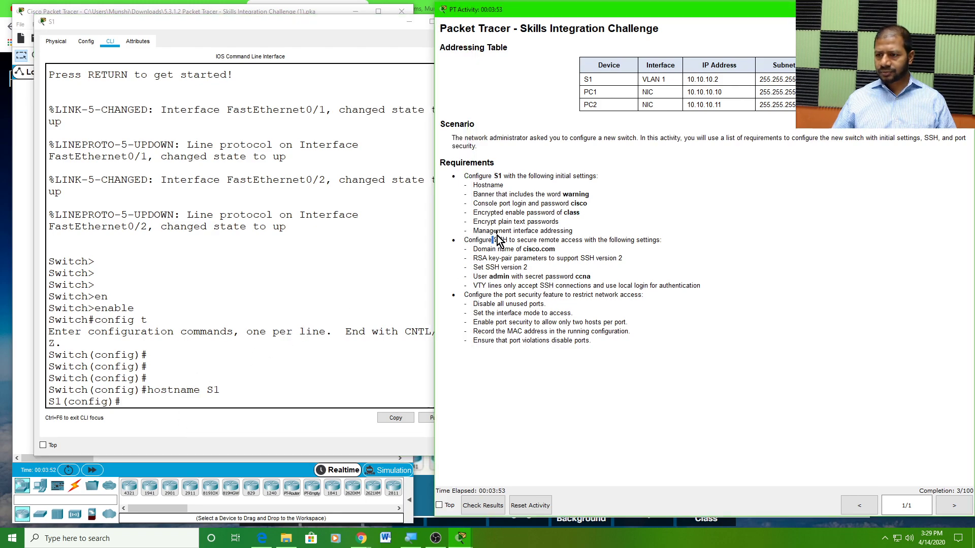
Apply banner motd "Warning - No Unauthorized Access", correcting the misspelled 'Access' before submitting
drag(473, 194, 593, 197)
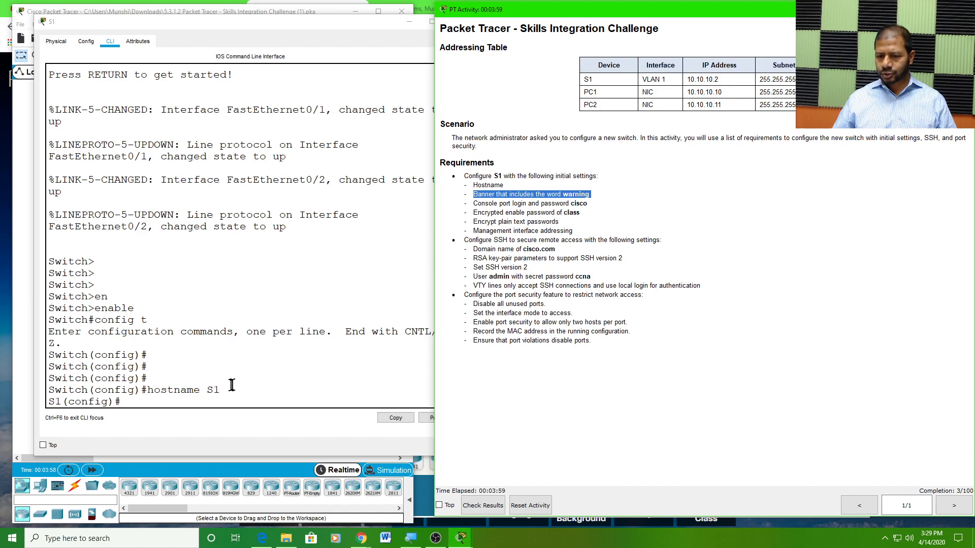
double_click(576, 195)
click(128, 399)
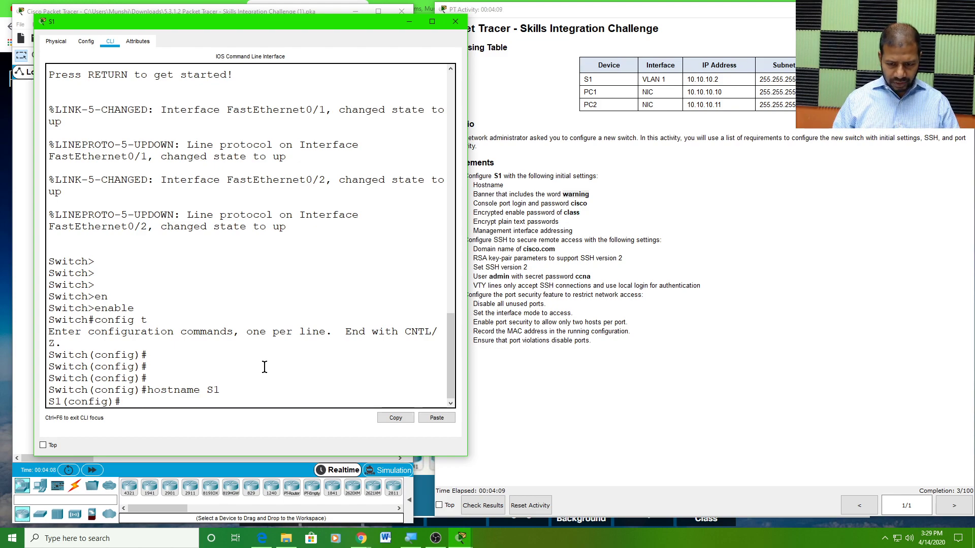
text(banner)
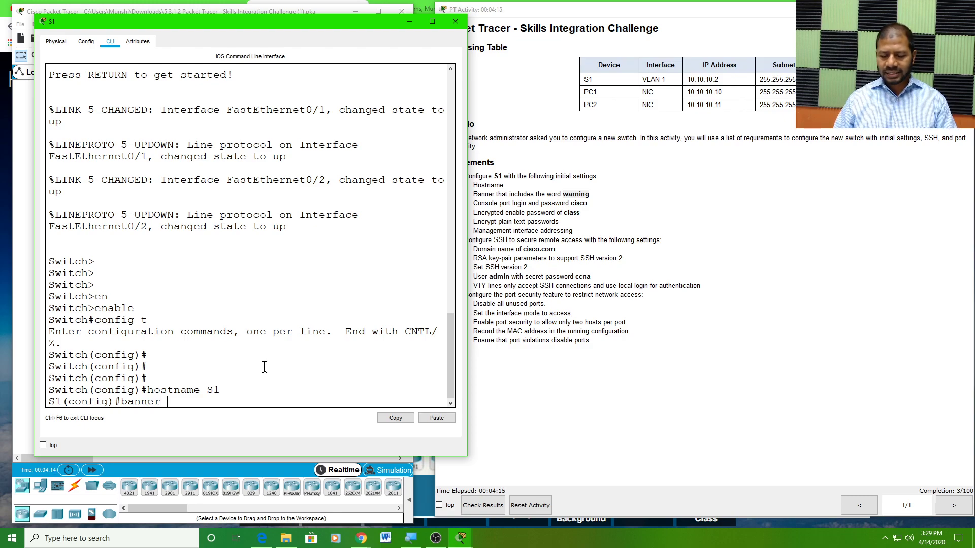
text( motd)
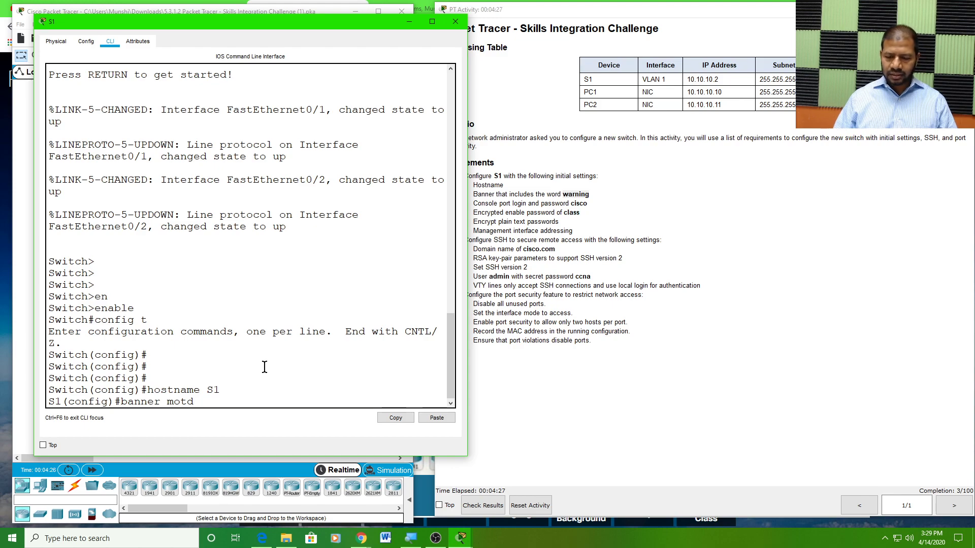
text(")
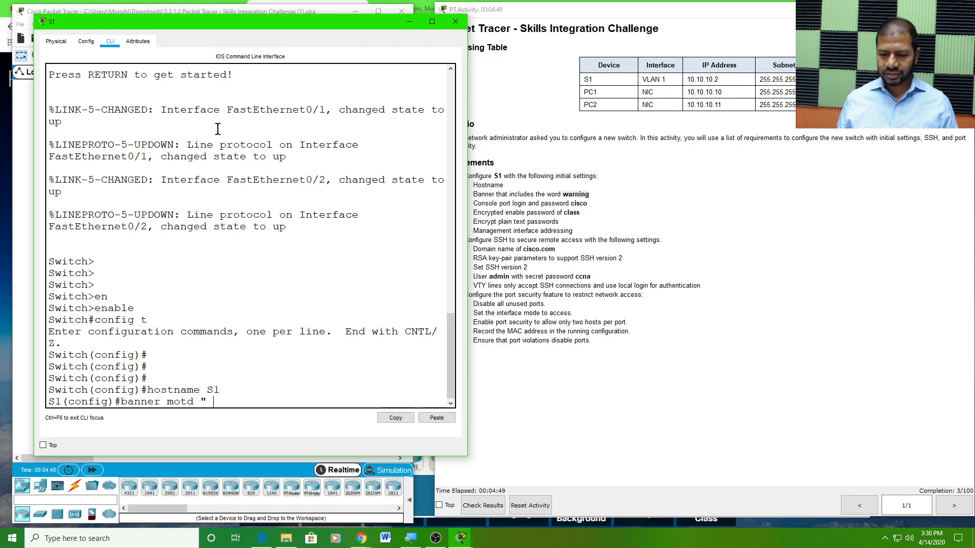
text(Warning -)
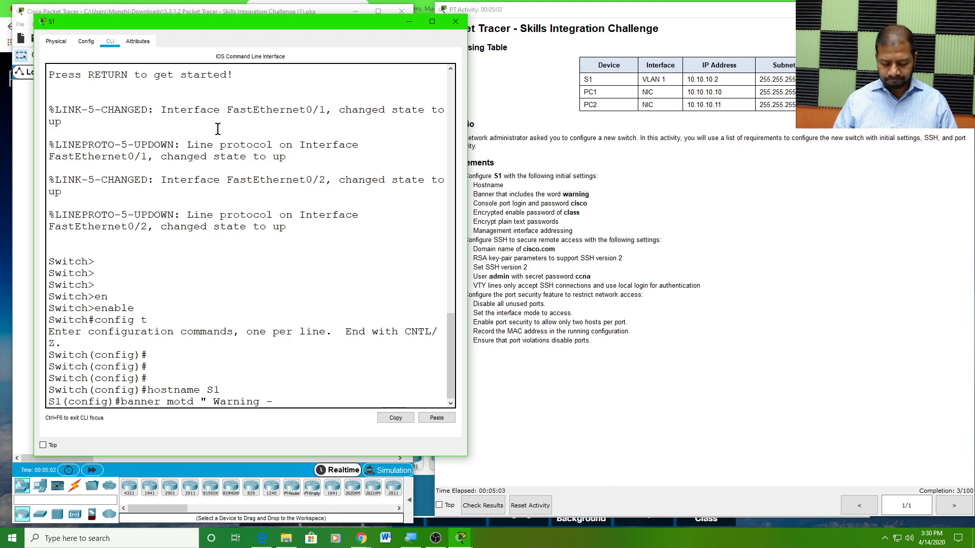
text(N)
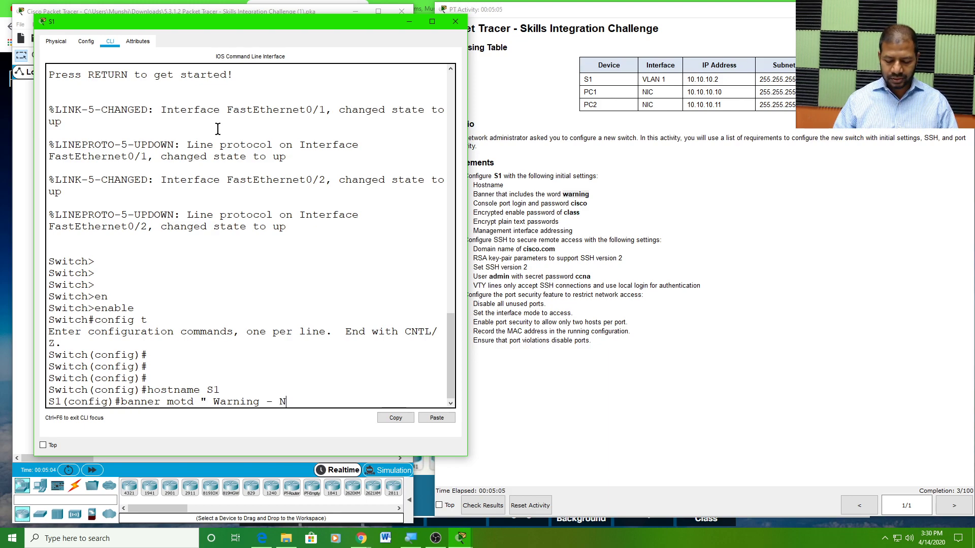
text(o Un)
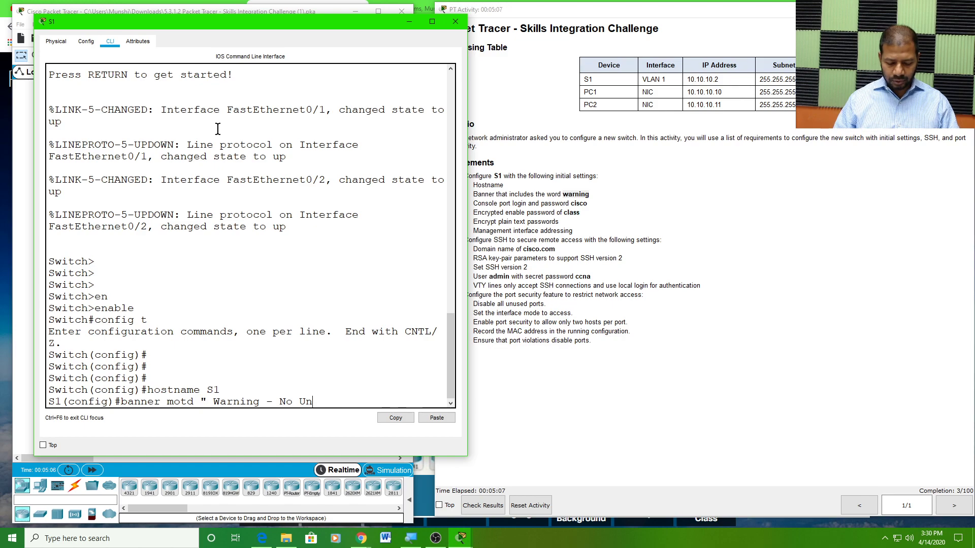
text(auth)
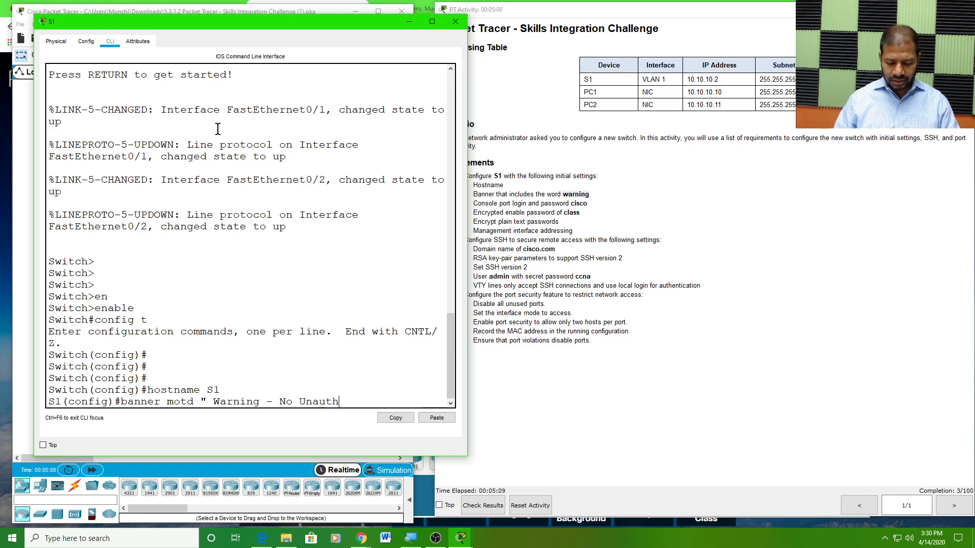
text(orized)
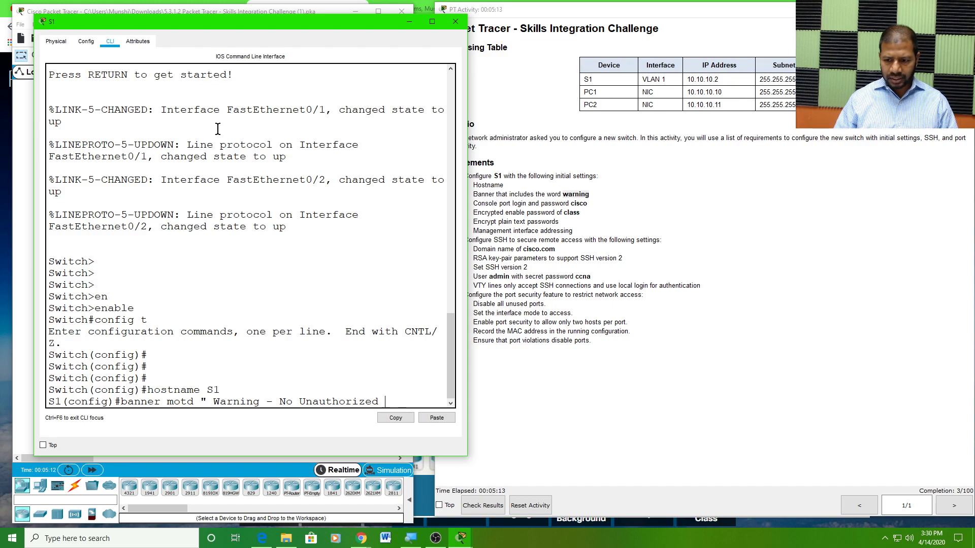
text( Accs)
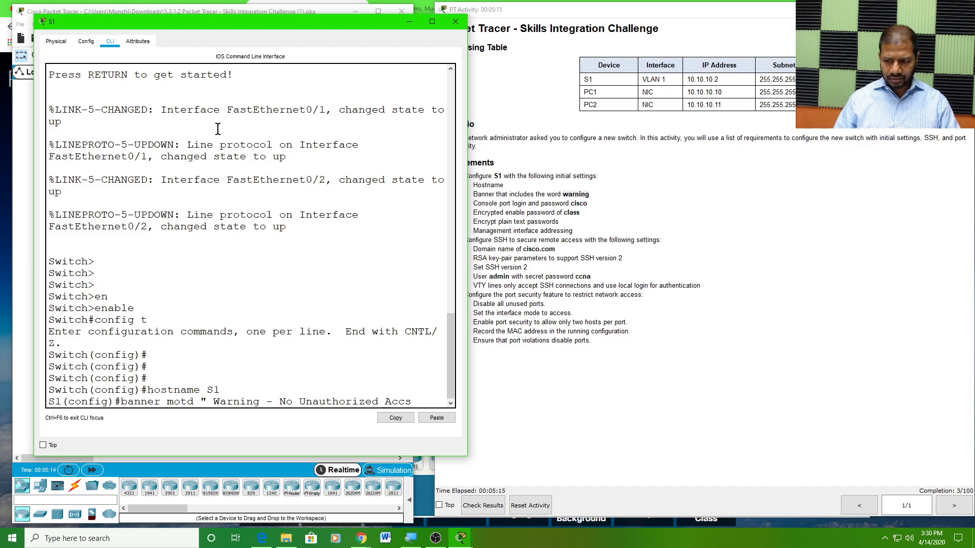
key(BackSpace)
text(ess)
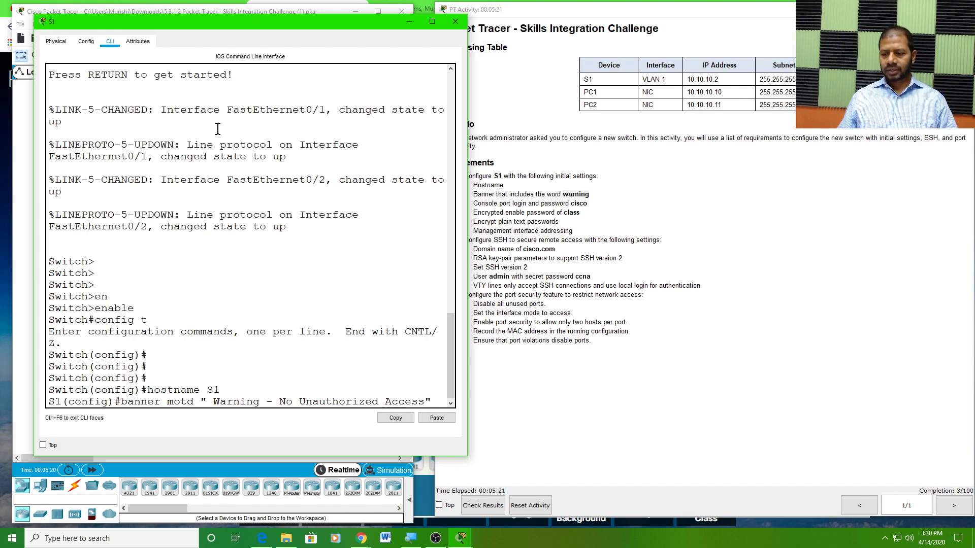
key(BackSpace)
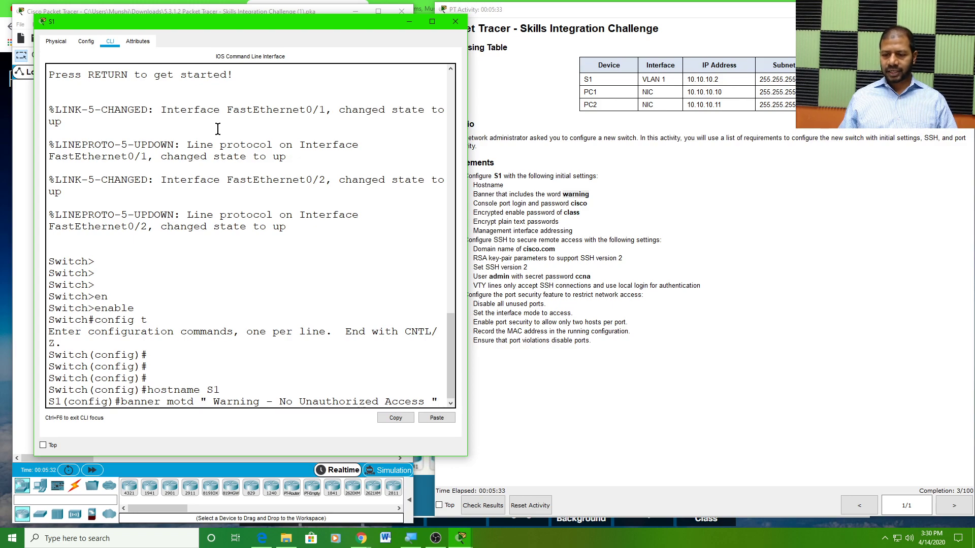
key(Return)
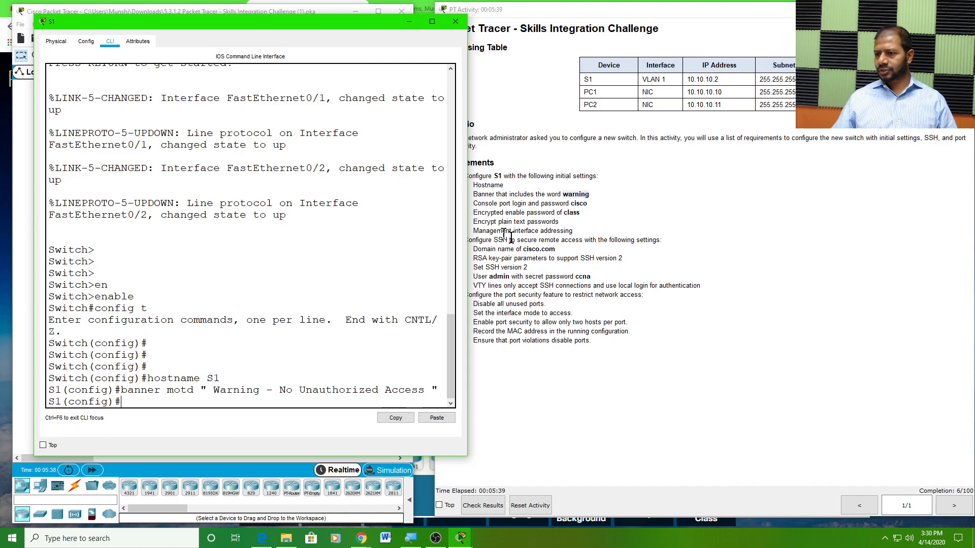
Check the console login requirement and enter line console 0 configuration
click(496, 207)
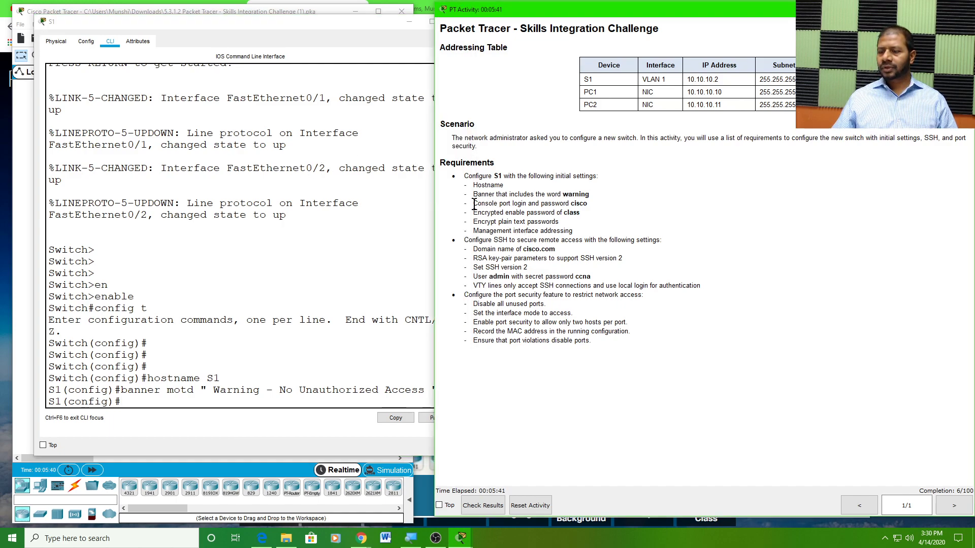
drag(474, 204, 594, 201)
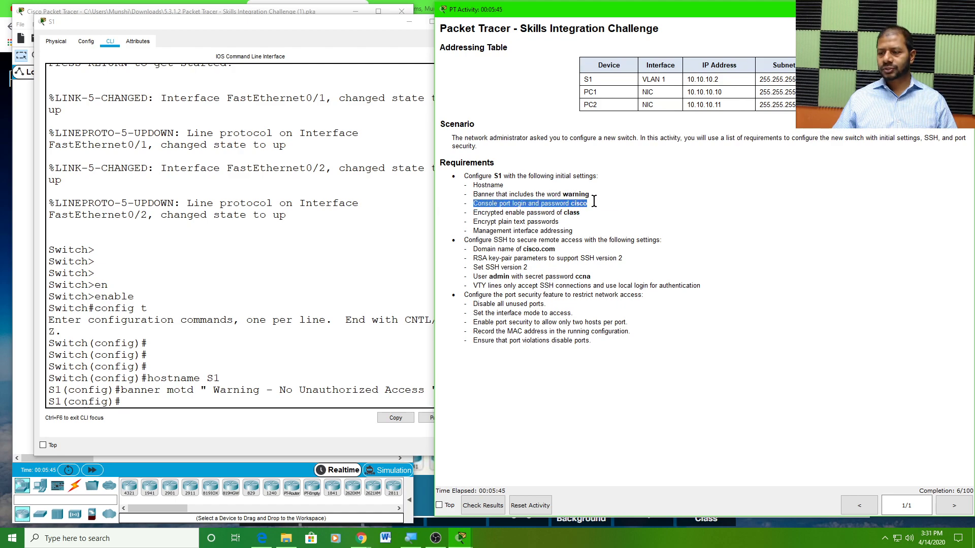
click(549, 206)
drag(544, 203, 588, 203)
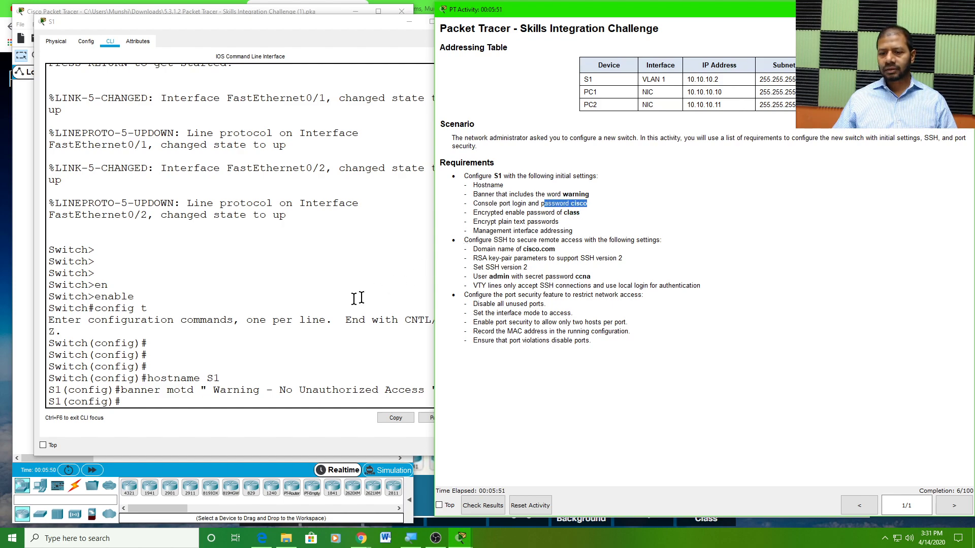
click(134, 398)
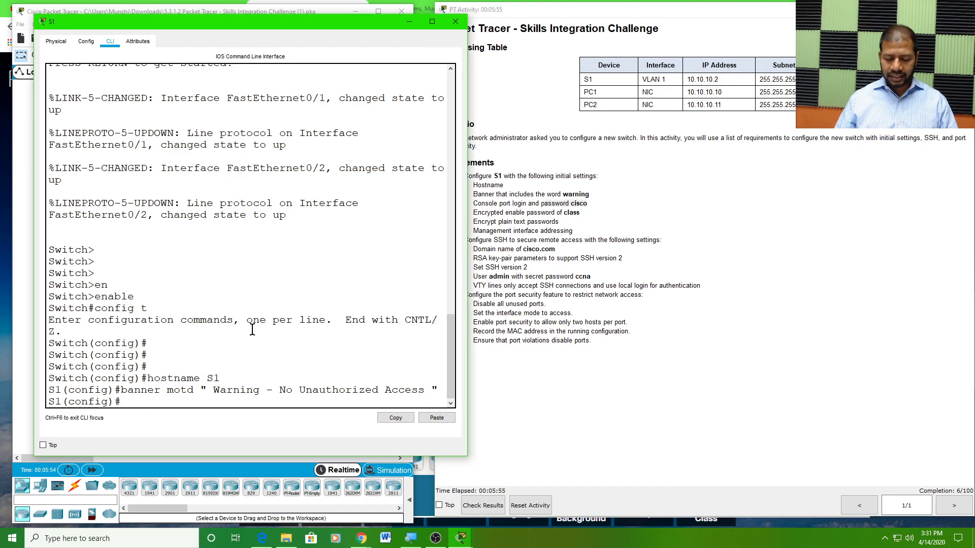
text(line)
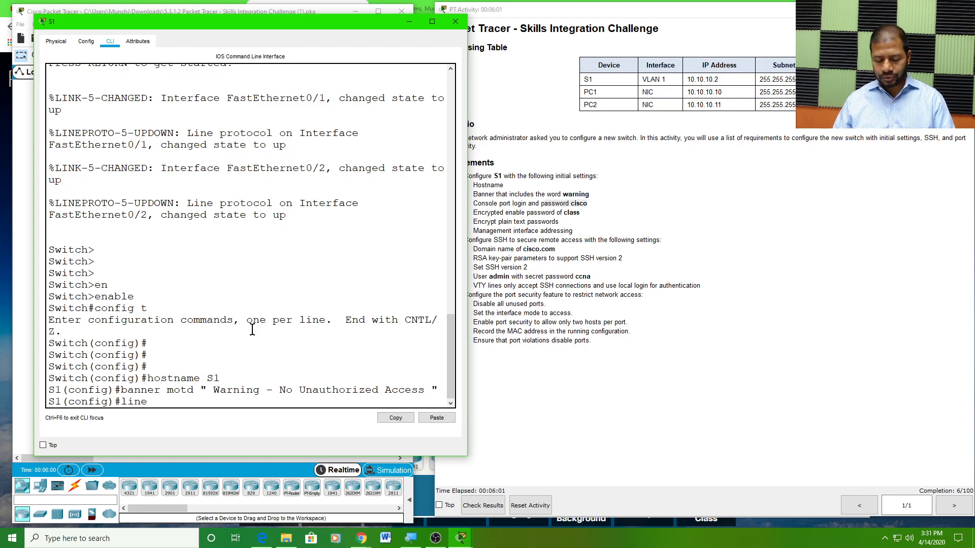
text(con)
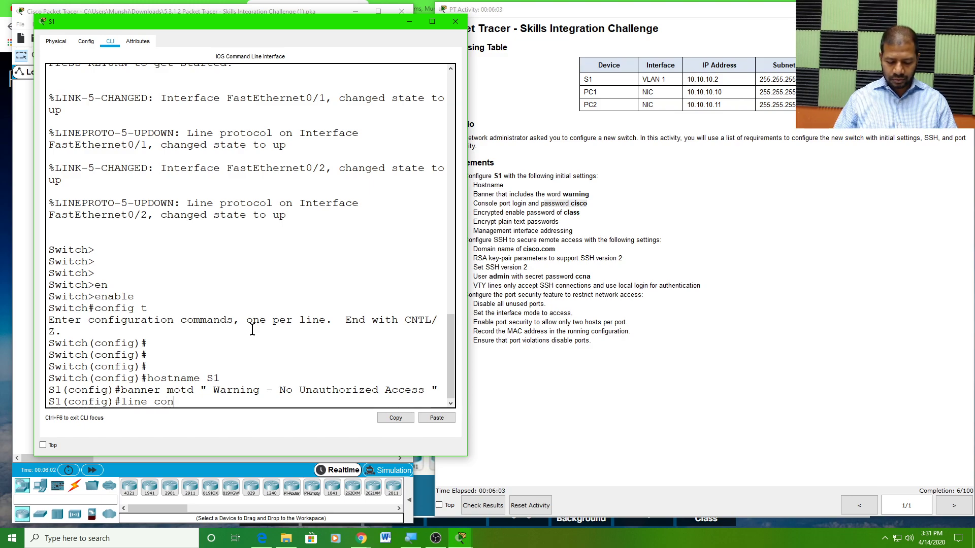
text(sole)
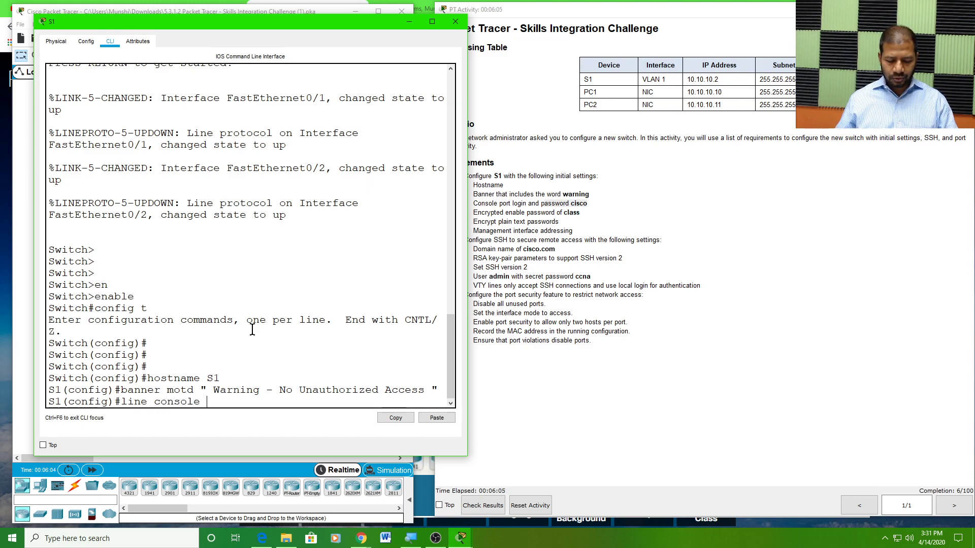
text( 0)
key(Return)
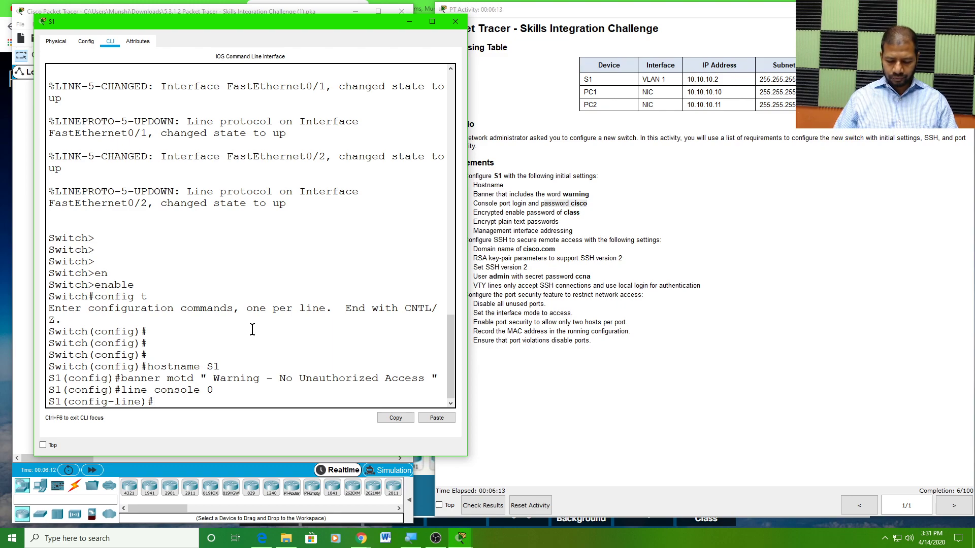
text(pass)
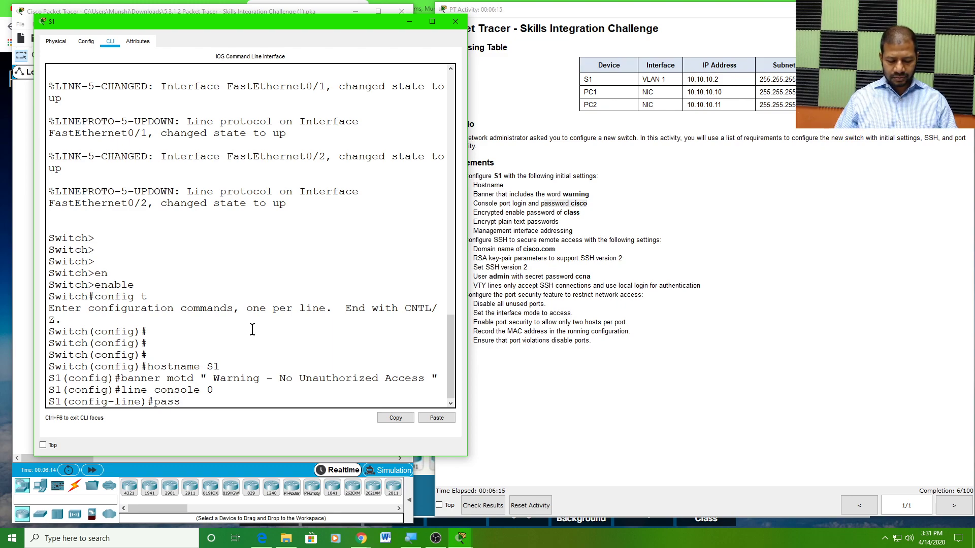
key(Tab)
text(cisco)
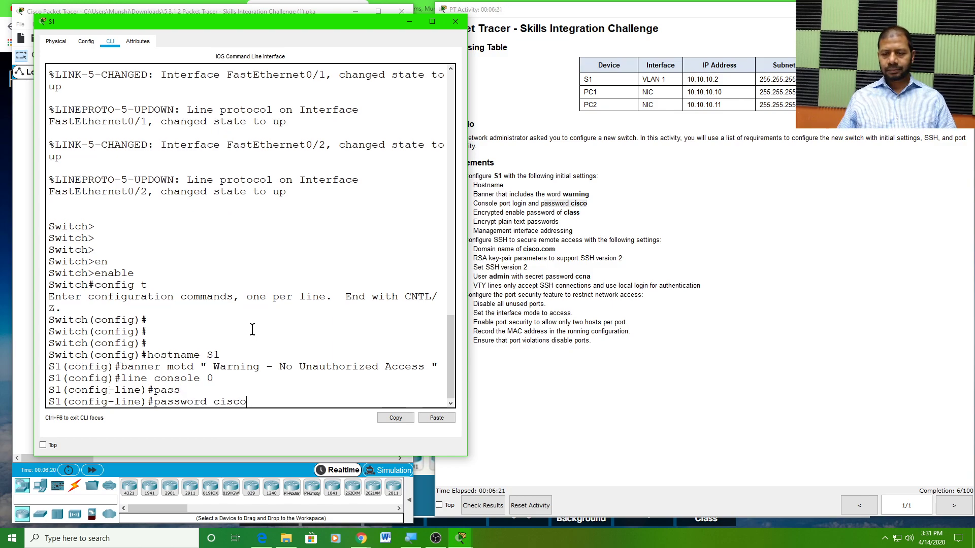
key(Return)
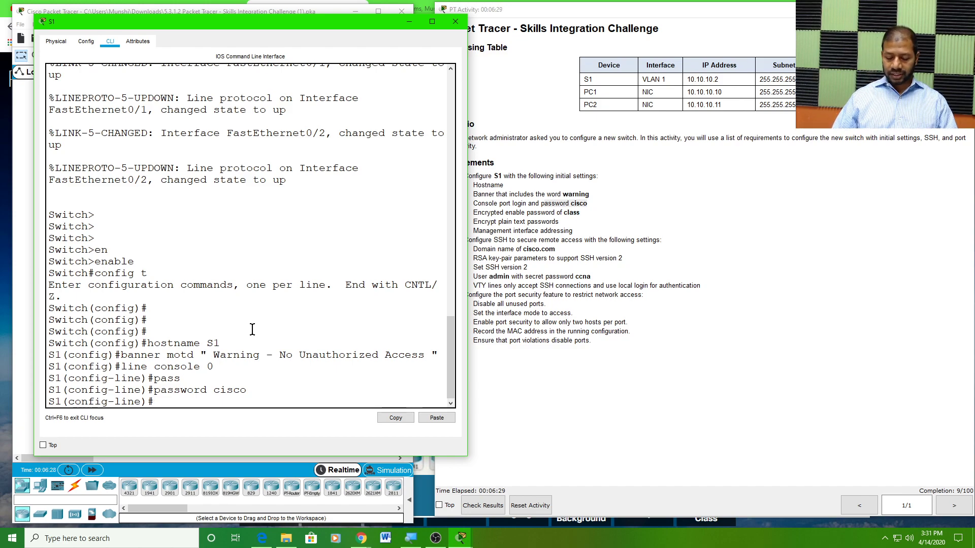
text(in)
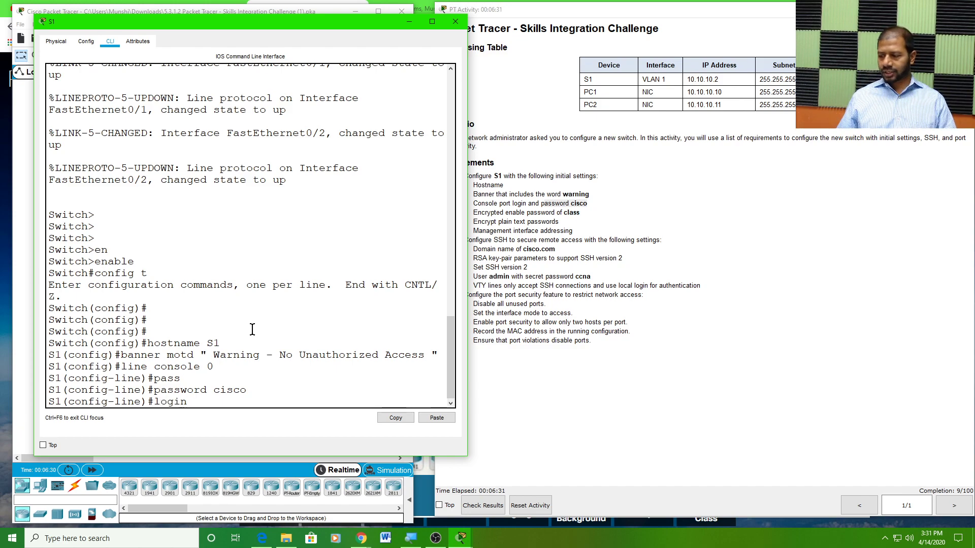
key(Return)
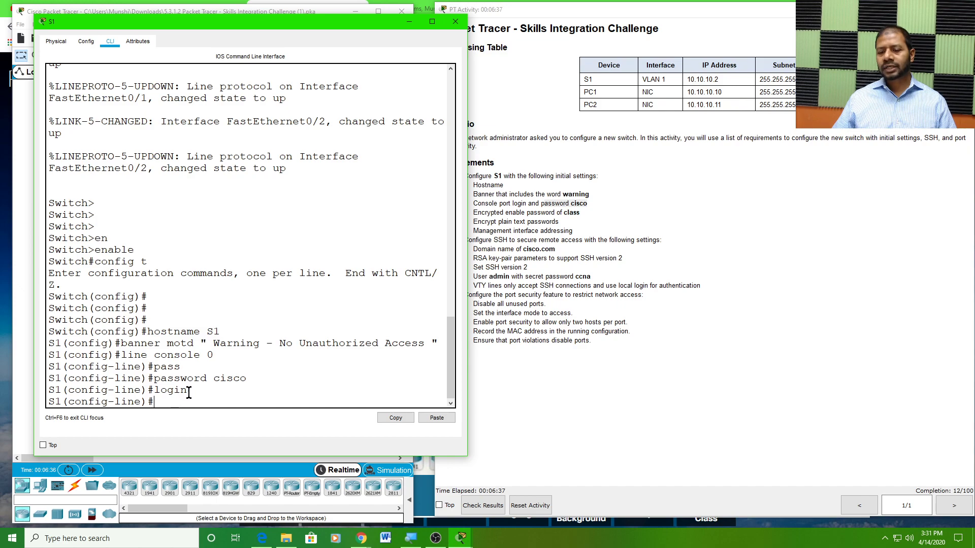
drag(191, 389, 154, 390)
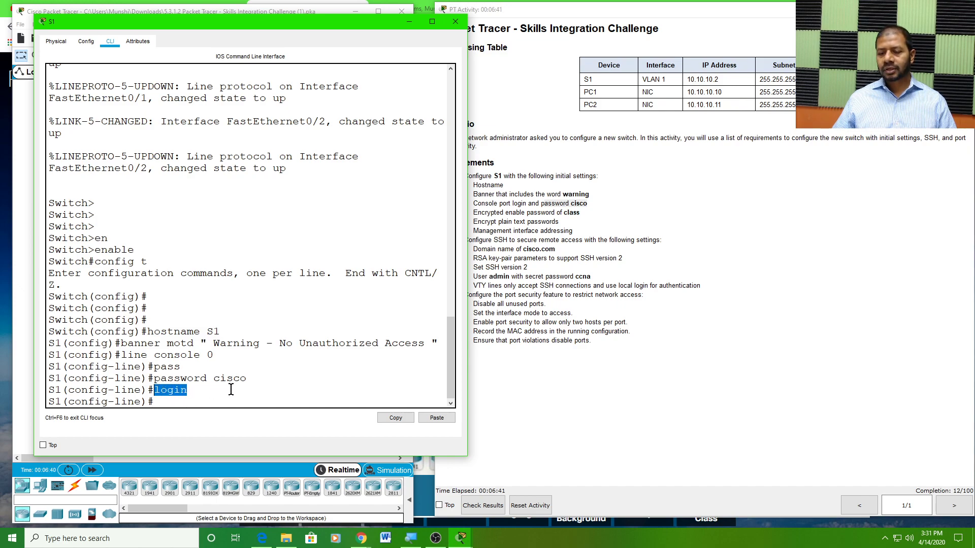
click(166, 402)
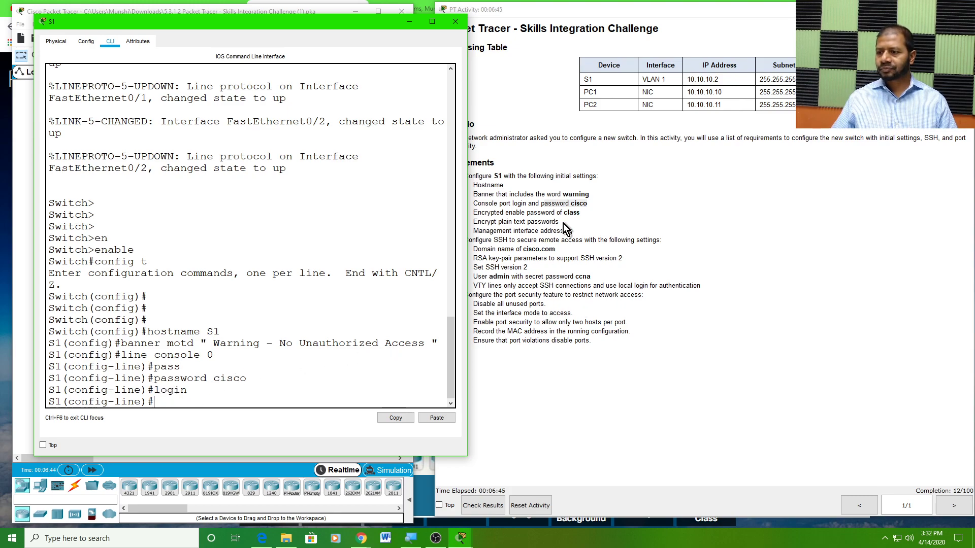
Review the encrypted enable password requirement, exit to global configuration, and begin typing enable
click(541, 220)
drag(473, 212, 583, 215)
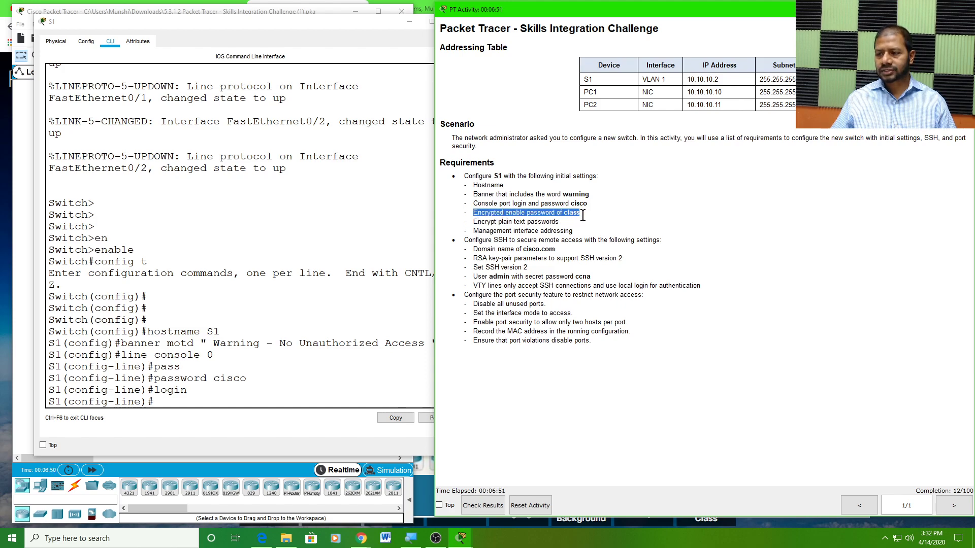
click(240, 376)
double_click(239, 377)
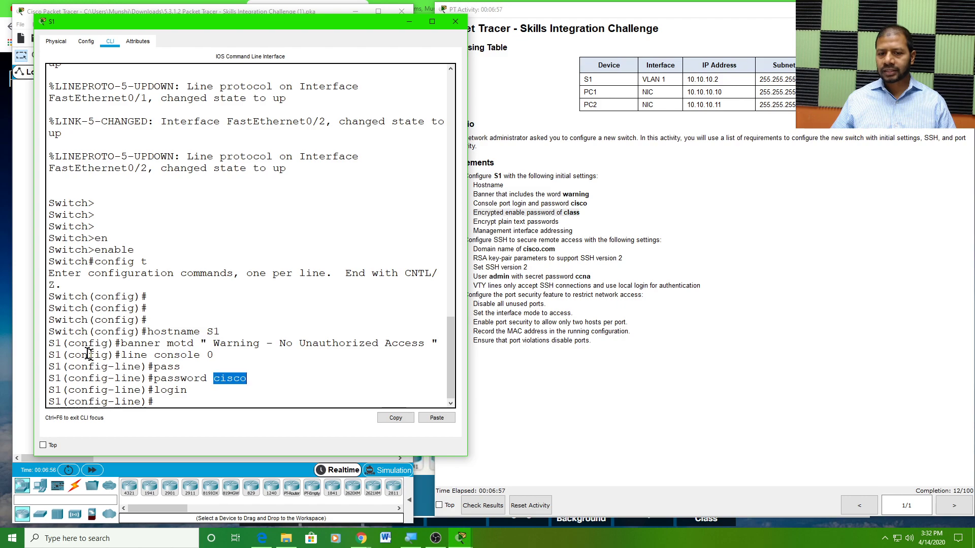
drag(33, 330, 4, 329)
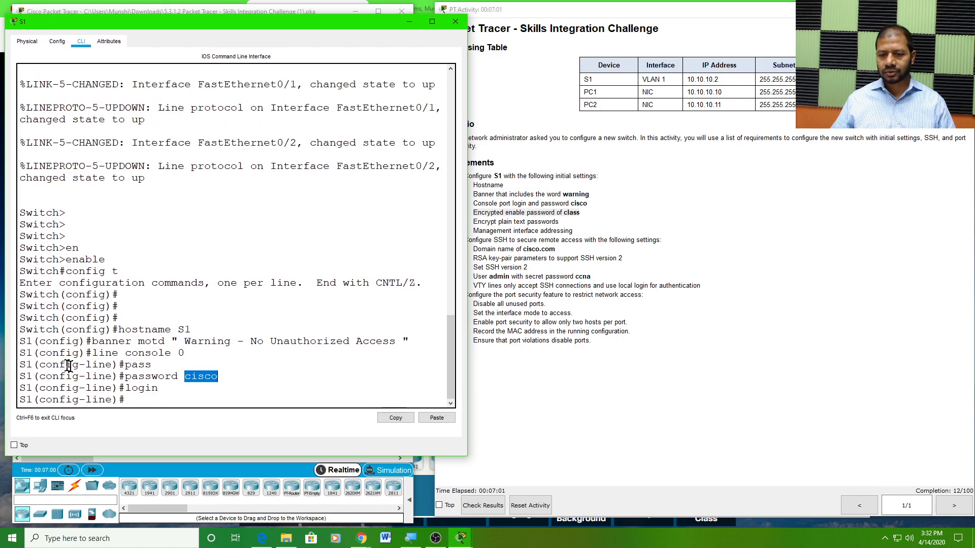
click(136, 403)
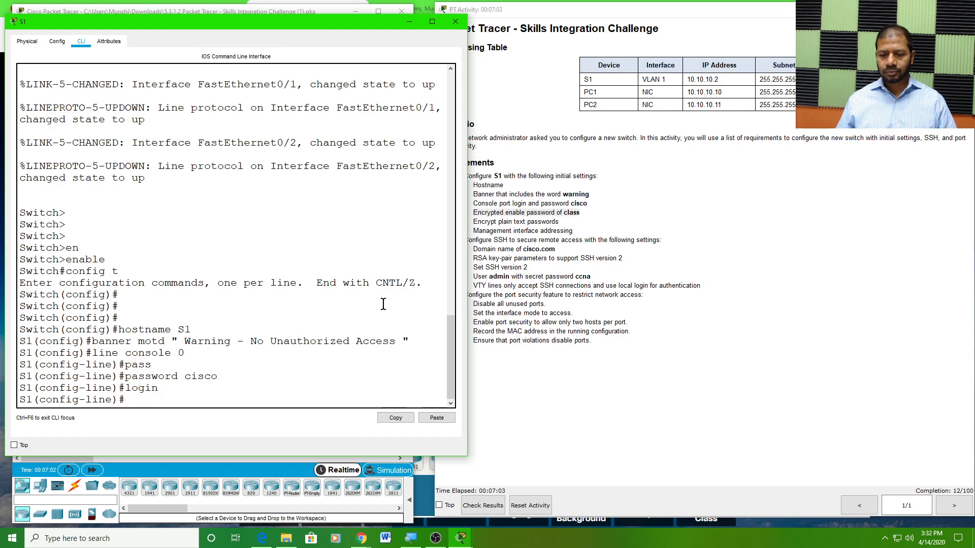
text(exit)
key(Return)
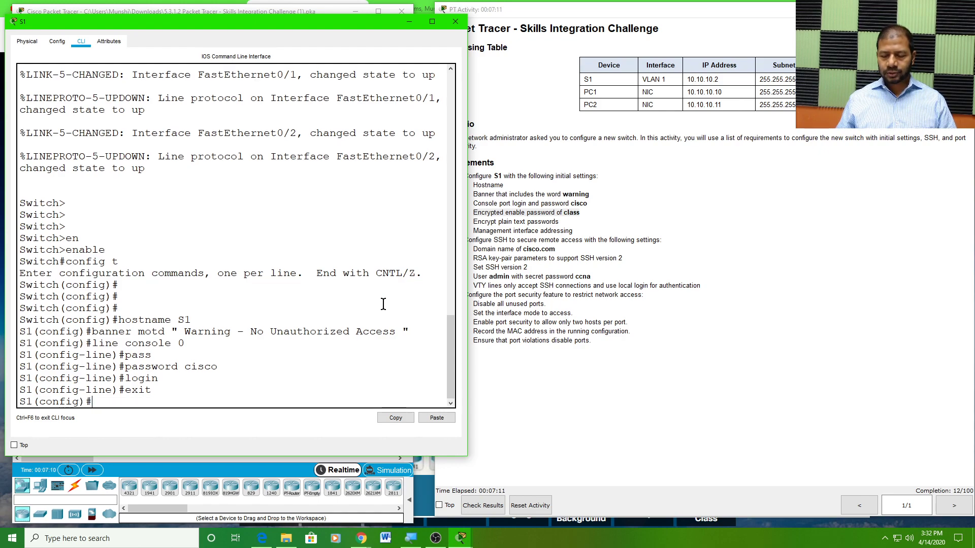
text(enable)
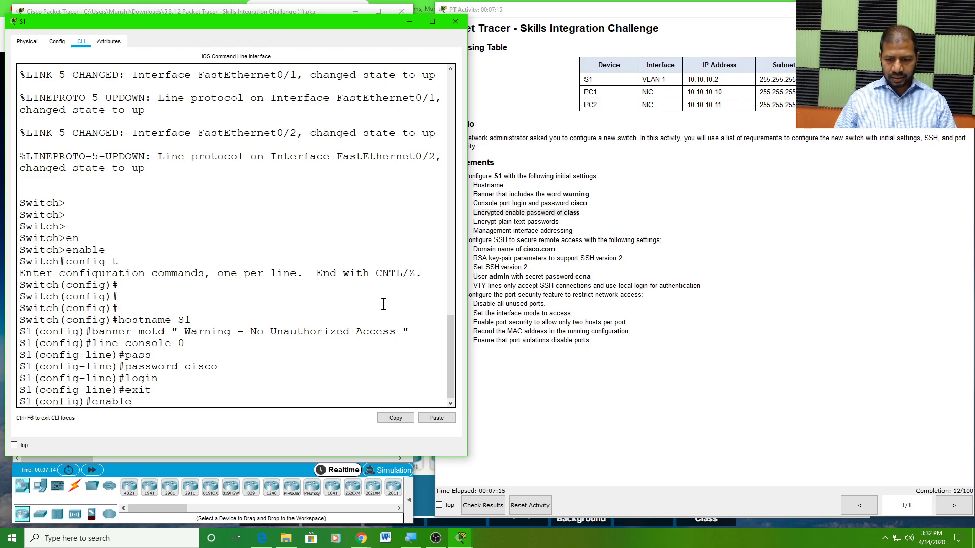
click(496, 212)
double_click(495, 212)
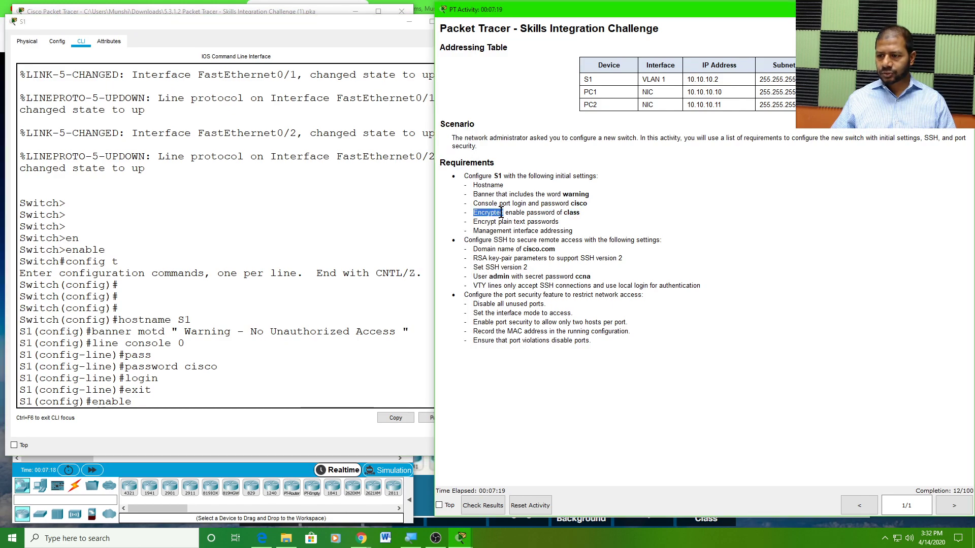
click(139, 400)
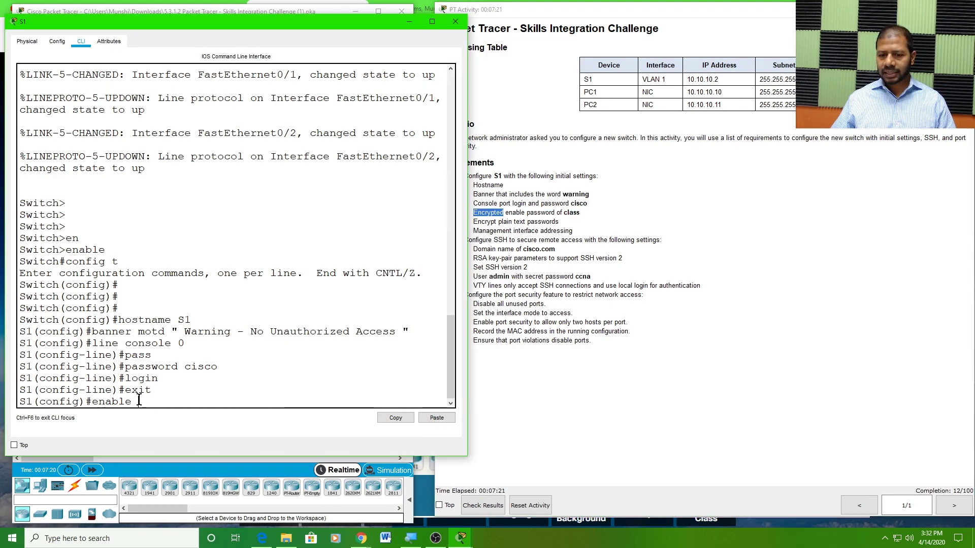
text(secret)
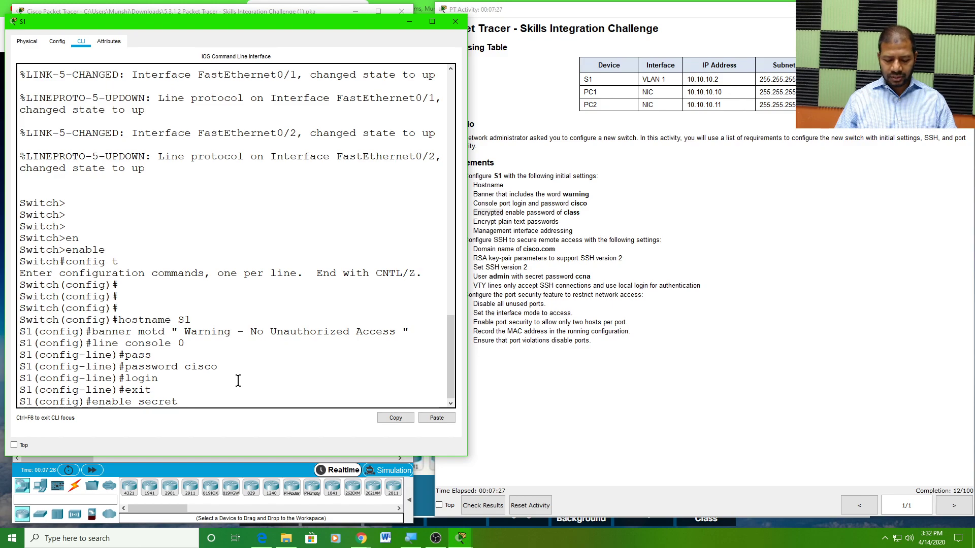
text( class)
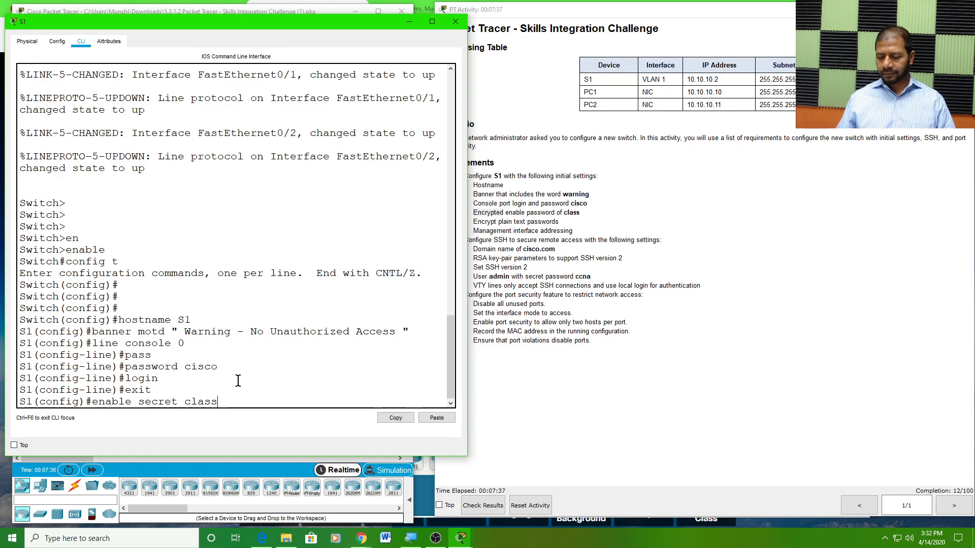
key(Return)
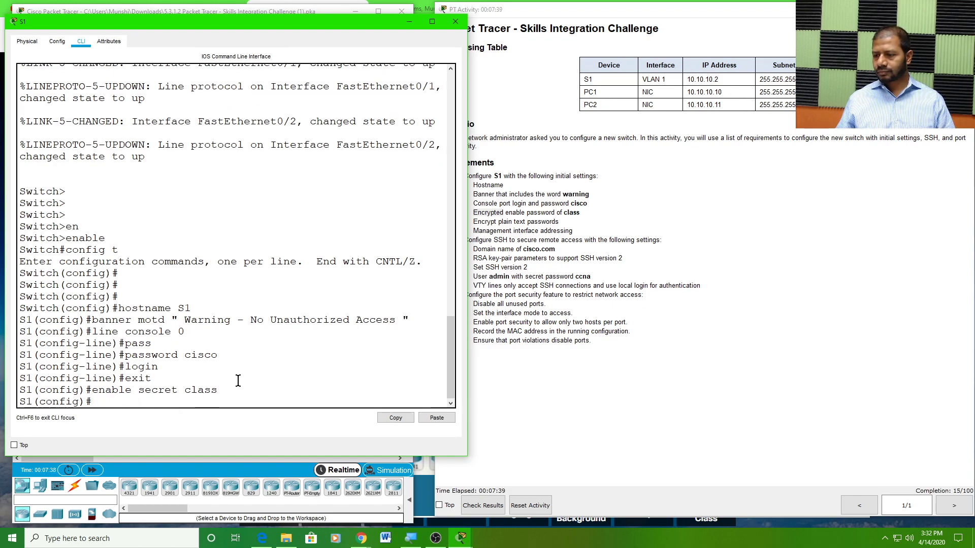
click(531, 228)
mouse_move(476, 222)
mouse_down()
mouse_move(570, 226)
mouse_move(472, 224)
mouse_up()
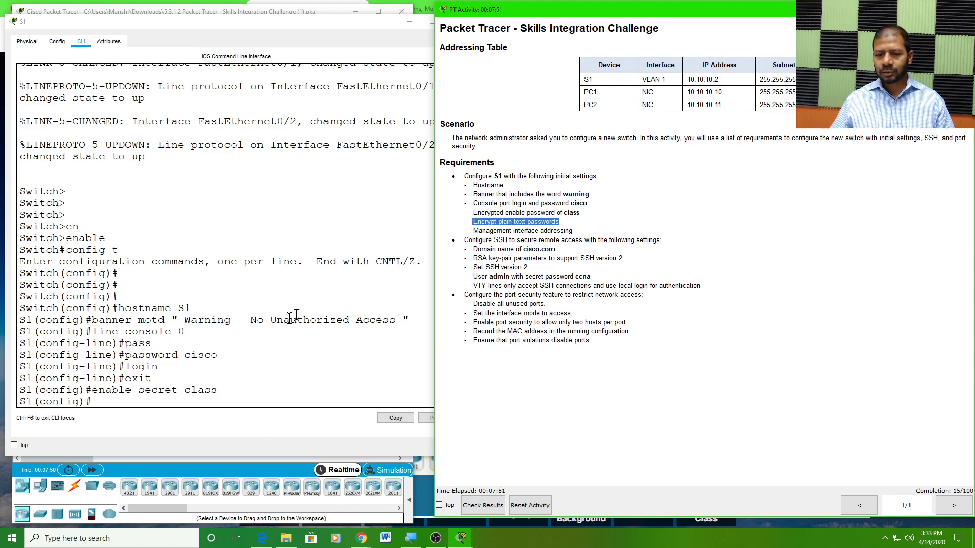
Turn on service password-encryption on S1
click(104, 400)
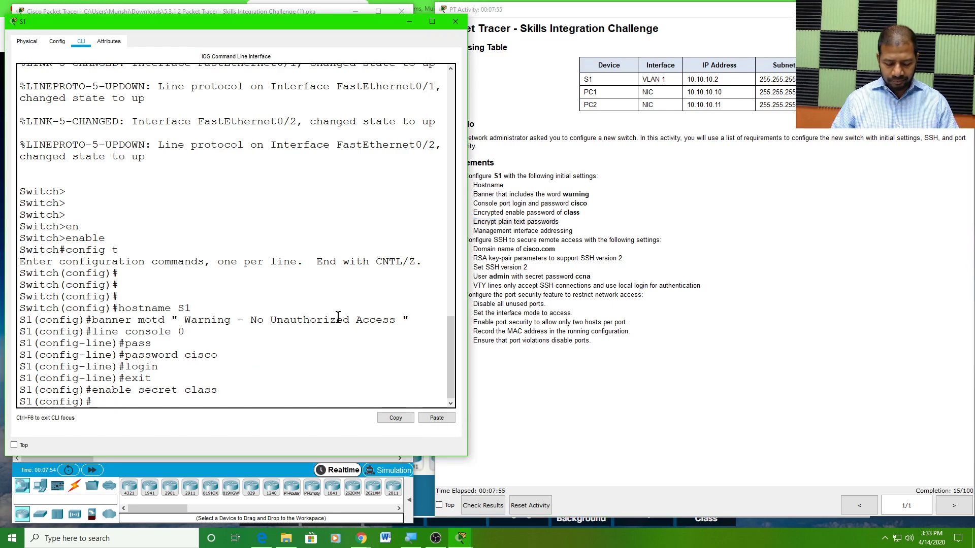
text(serv)
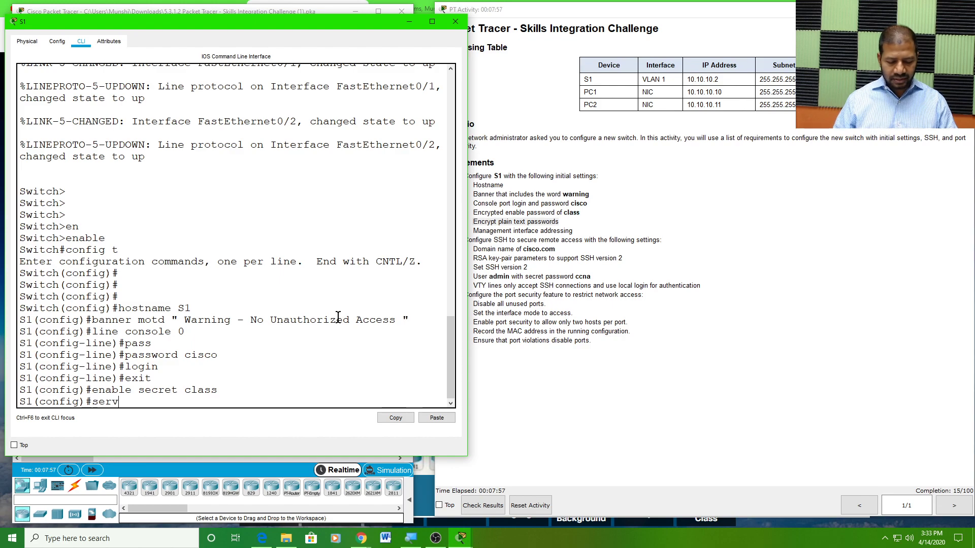
key(Tab)
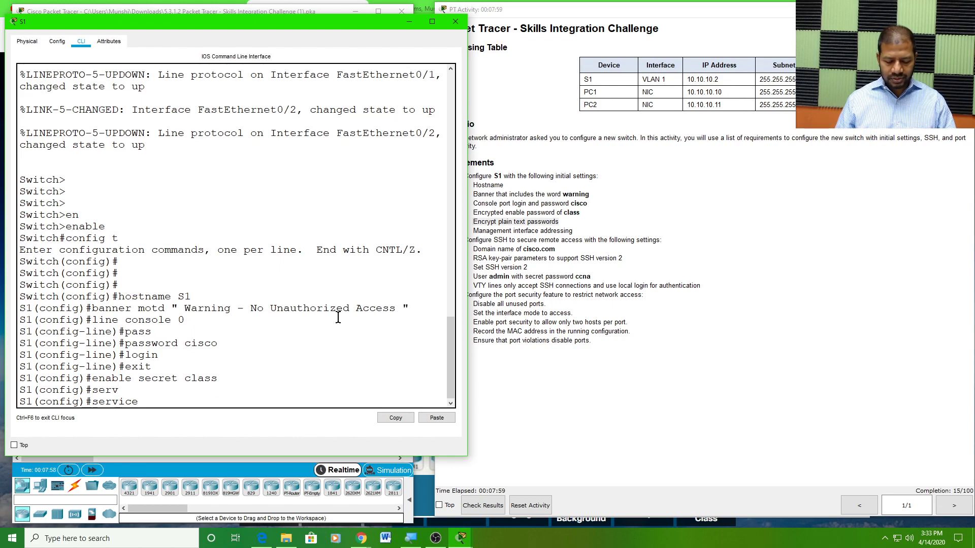
text(pas)
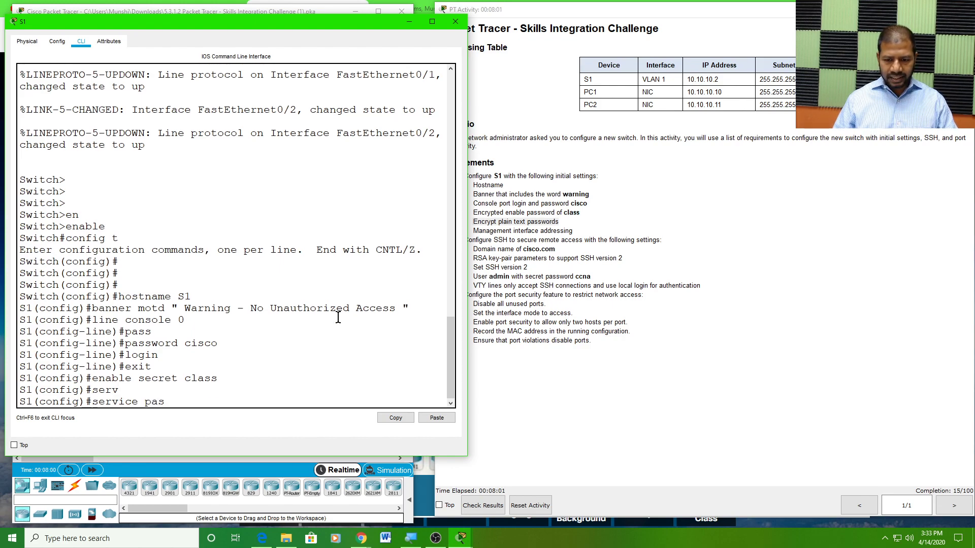
key(Tab)
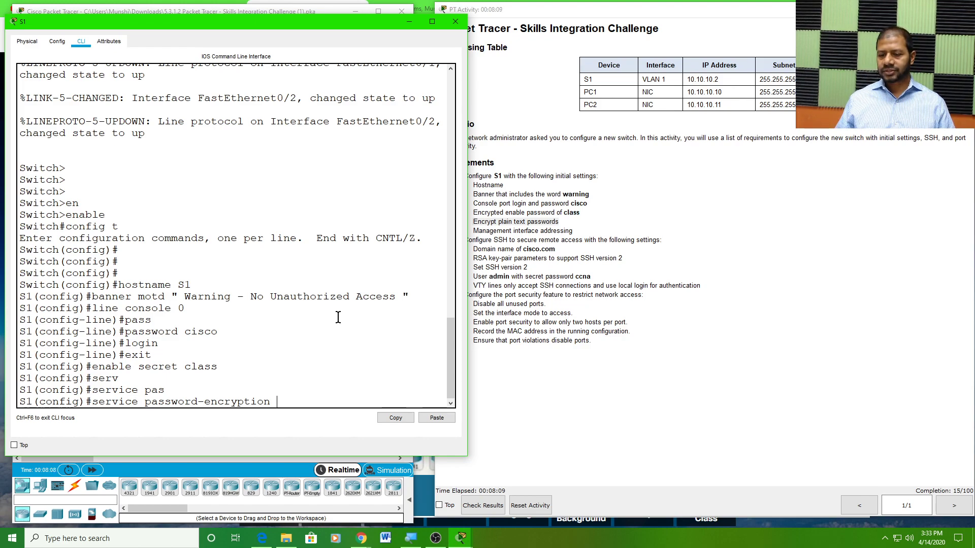
key(Return)
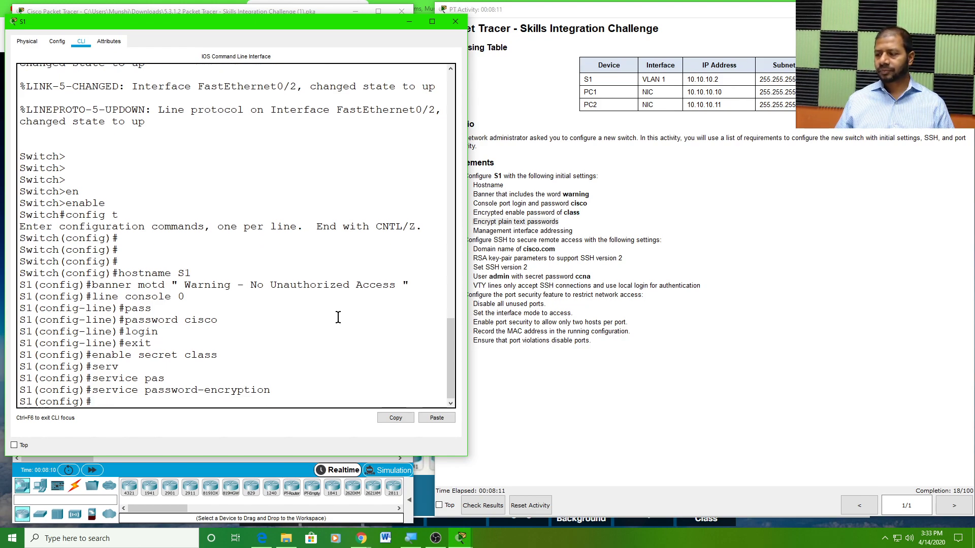
Look up S1's VLAN 1 address 10.10.10.2 and subnet mask in the addressing table
click(586, 258)
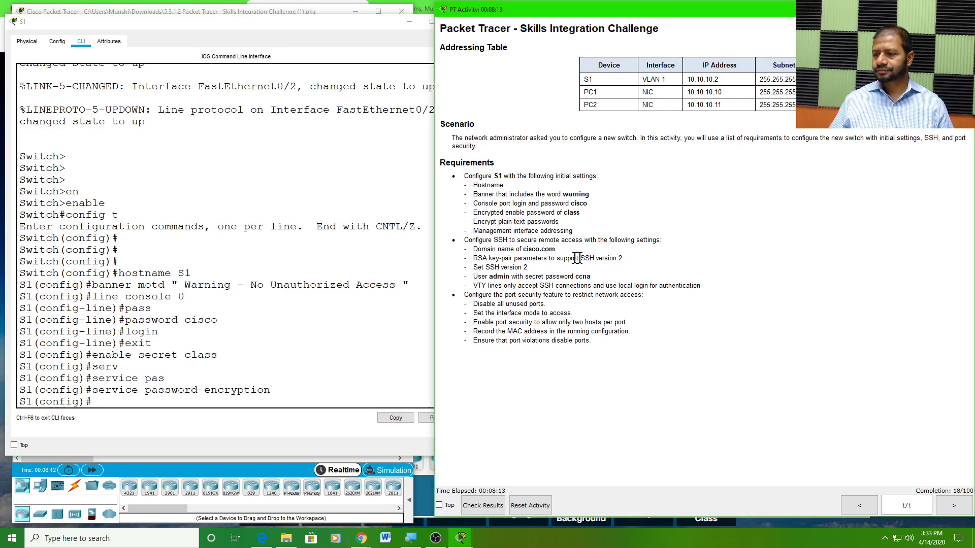
drag(474, 233, 583, 228)
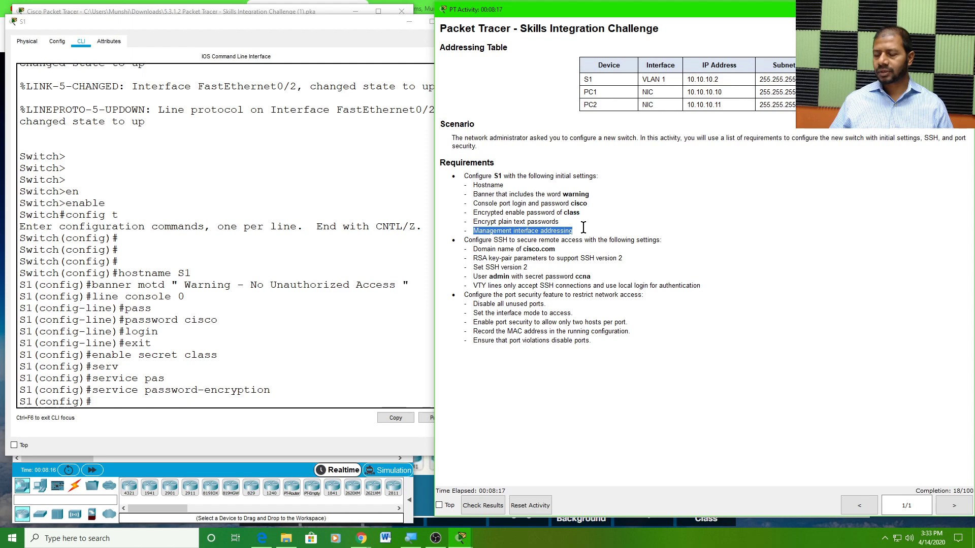
triple_click(559, 232)
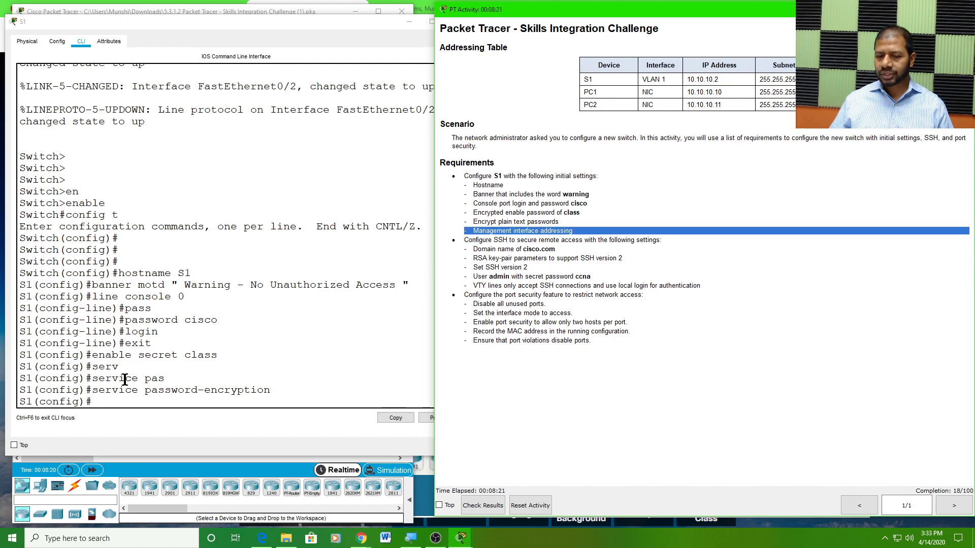
click(590, 182)
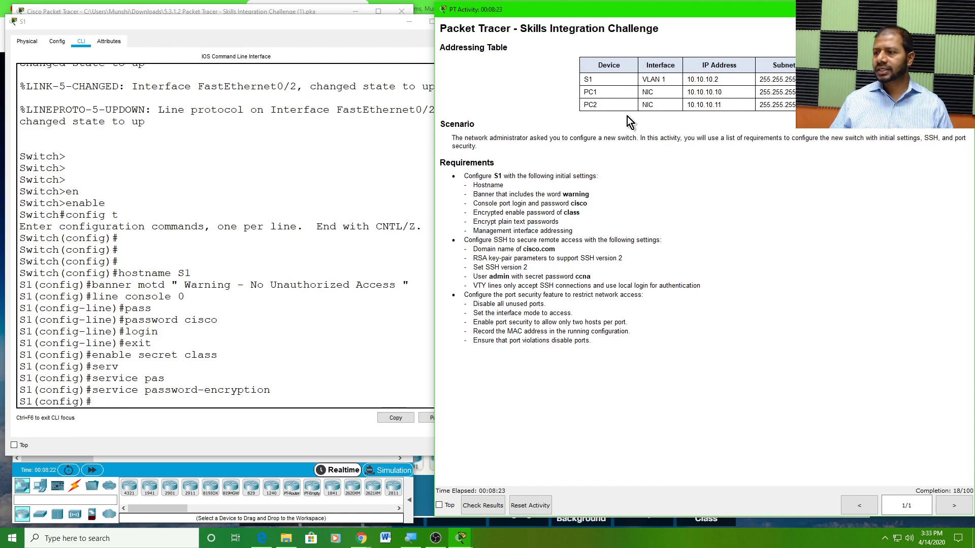
triple_click(653, 77)
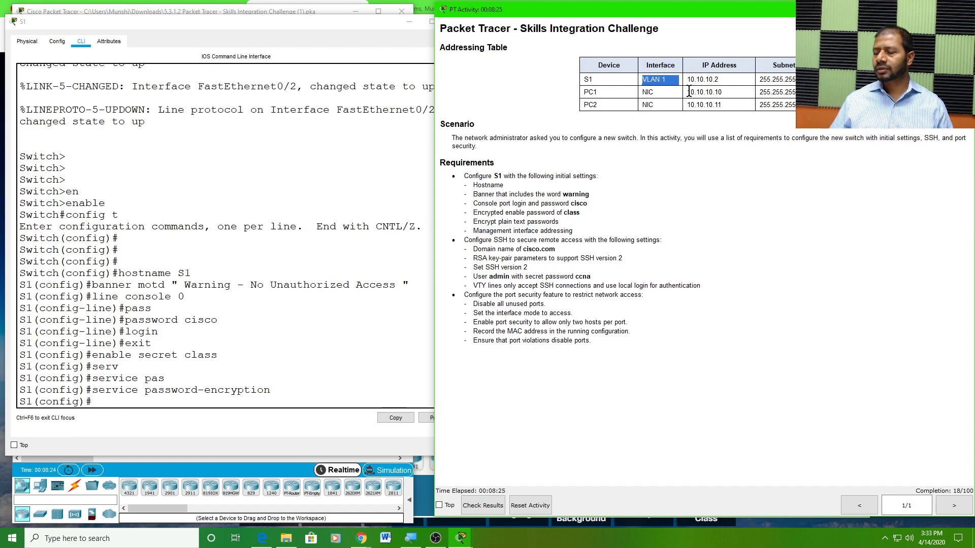
click(705, 79)
triple_click(704, 78)
triple_click(777, 79)
triple_click(599, 80)
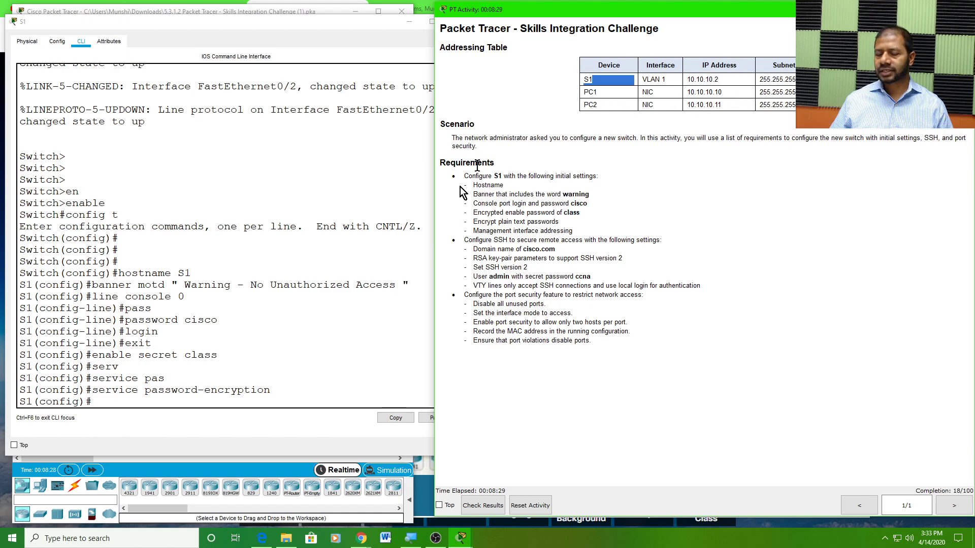
Enter interface vlan 1 configuration and start the ip address command
click(105, 397)
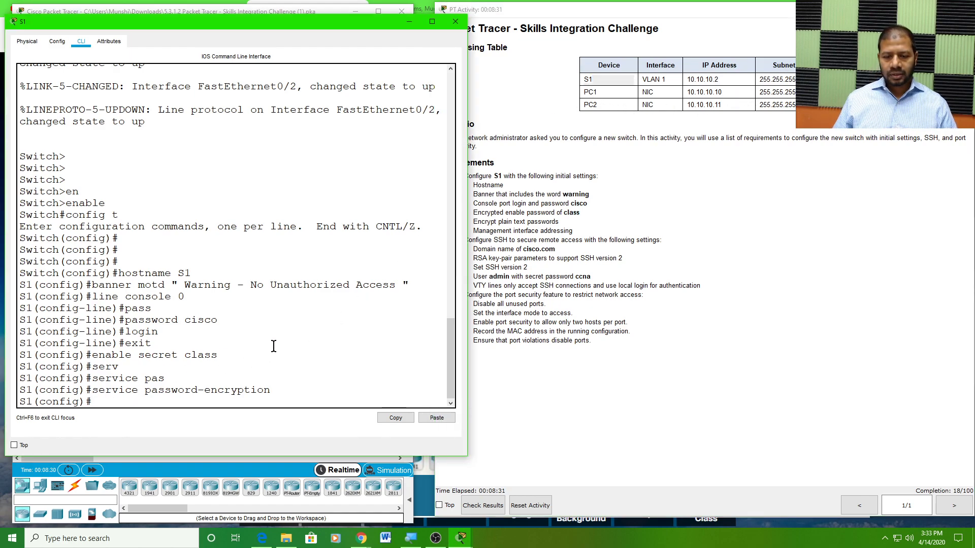
text(inet)
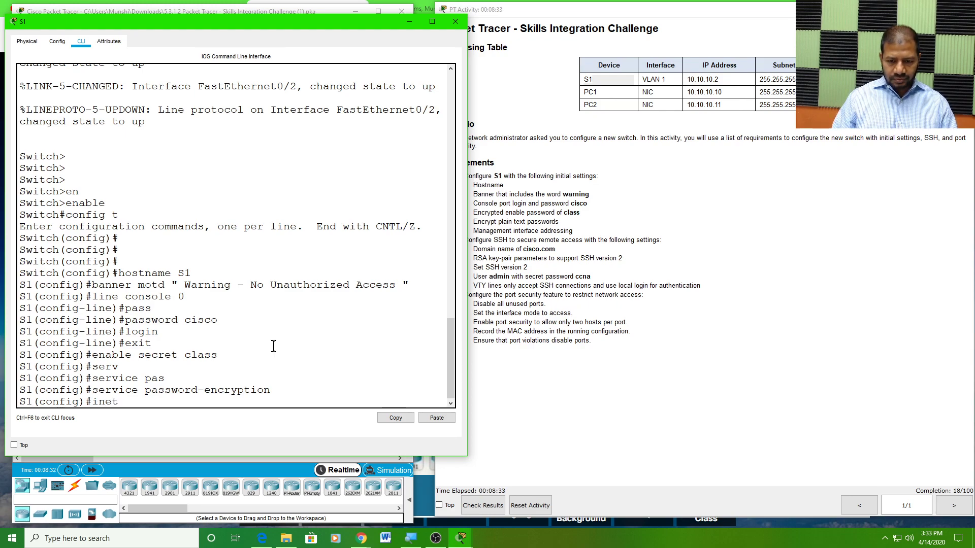
key(BackSpace)
key(BackSpace)
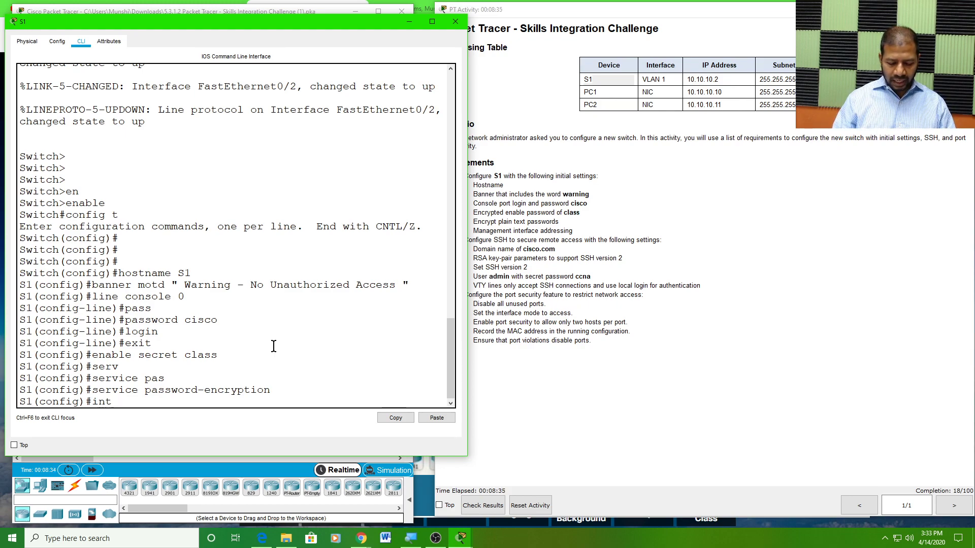
text(t)
key(Tab)
text(vlan 1)
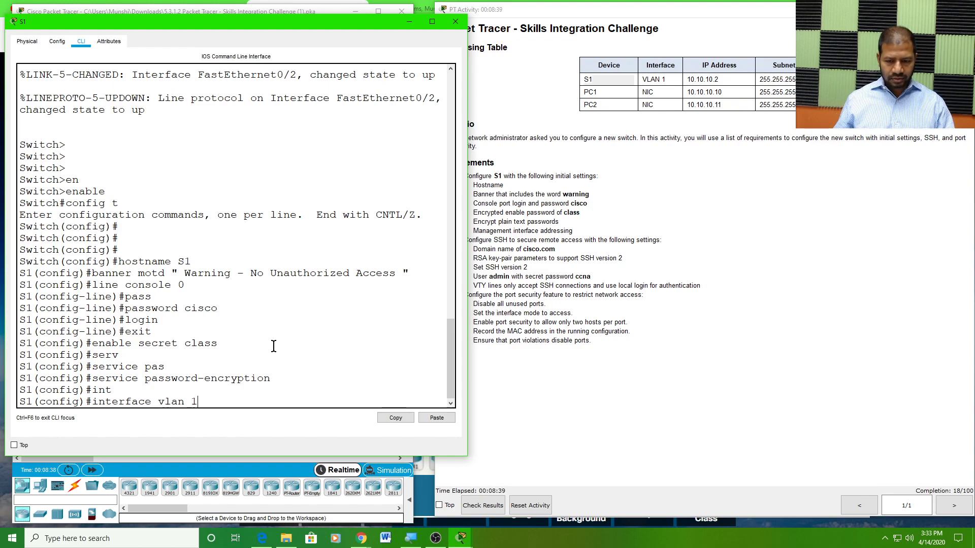
key(Return)
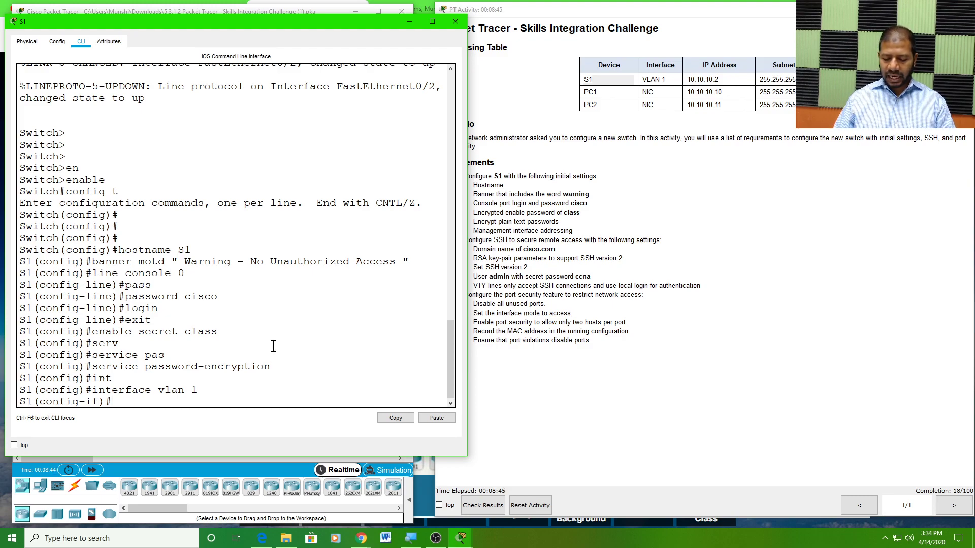
text(ip a)
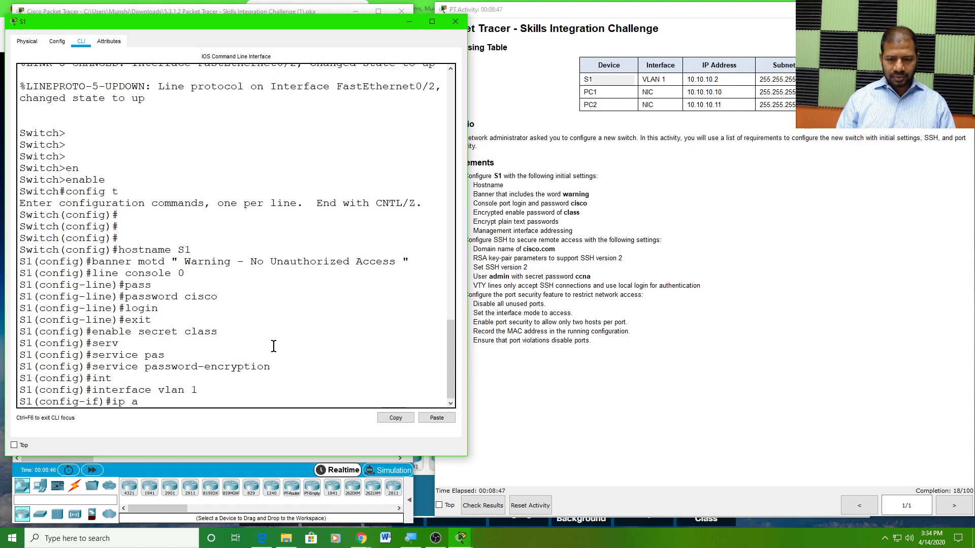
text(dd)
key(Tab)
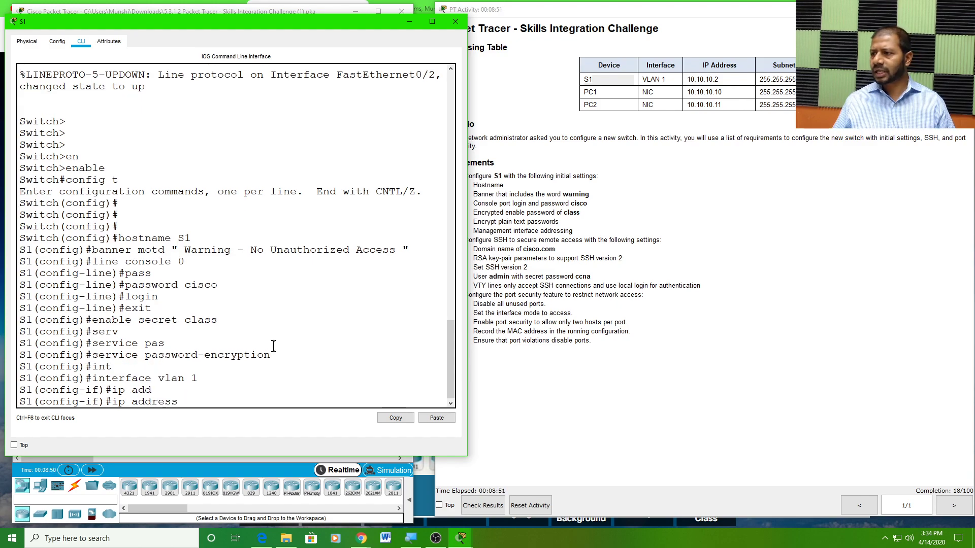
Assign VLAN 1 the address 10.10.10.2 with mask 255.255.255.0
click(701, 80)
double_click(701, 80)
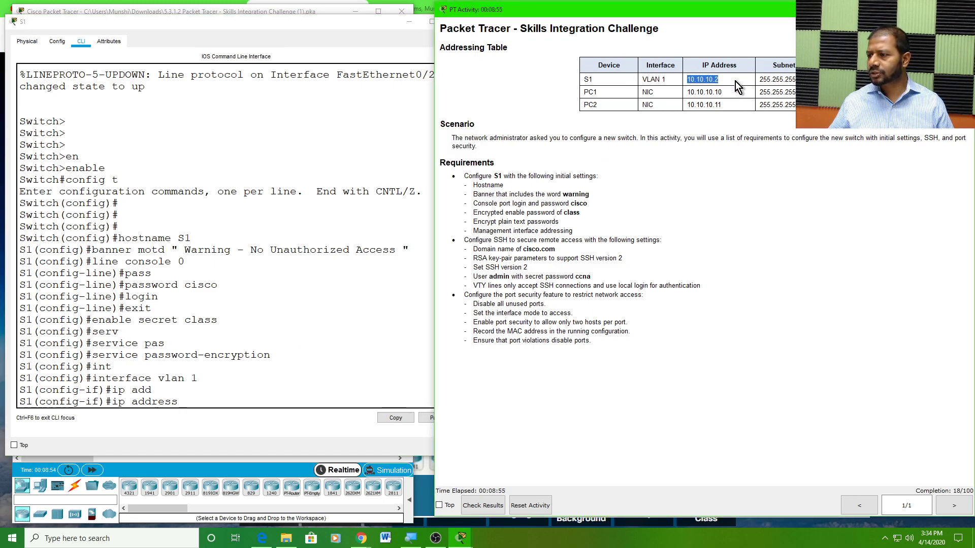
click(775, 79)
double_click(775, 79)
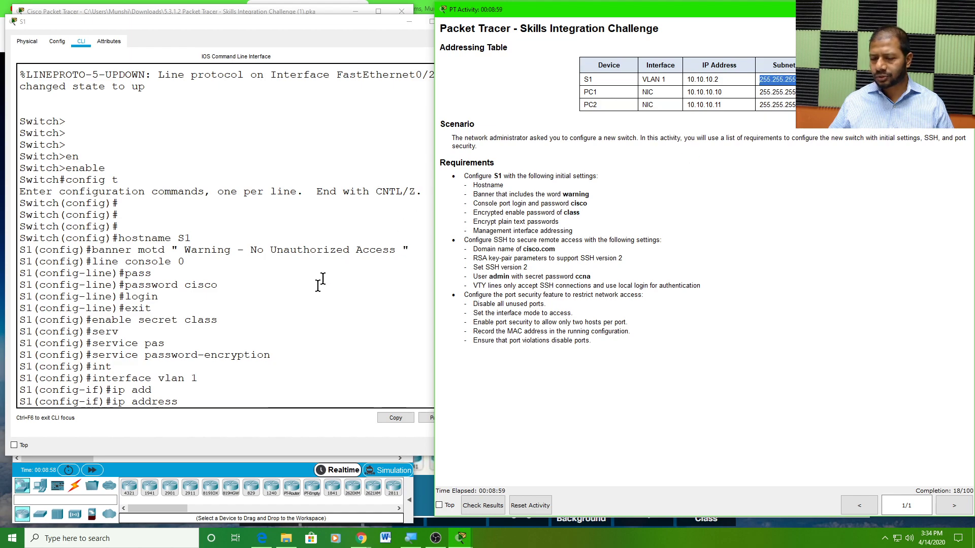
click(197, 398)
text(10.10.10.2)
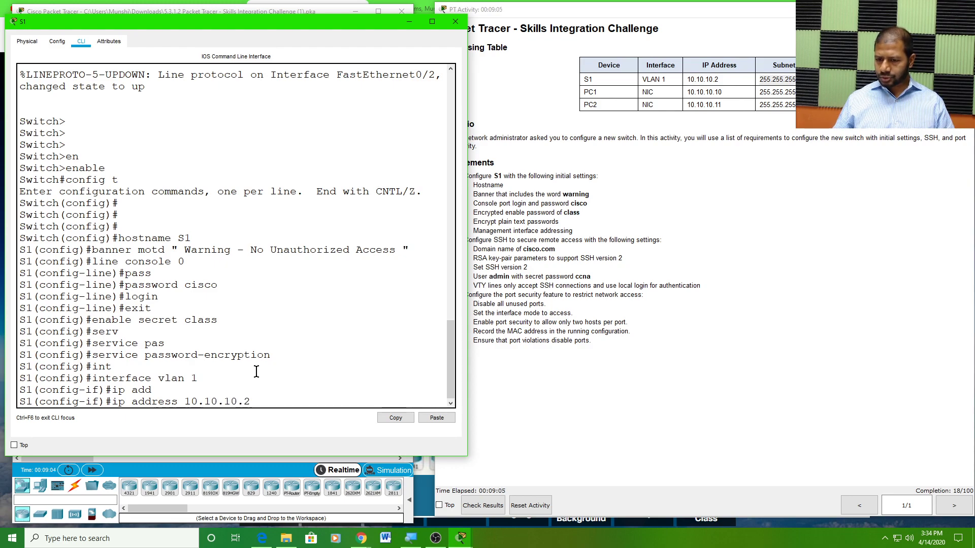
text( 255.255.255.0)
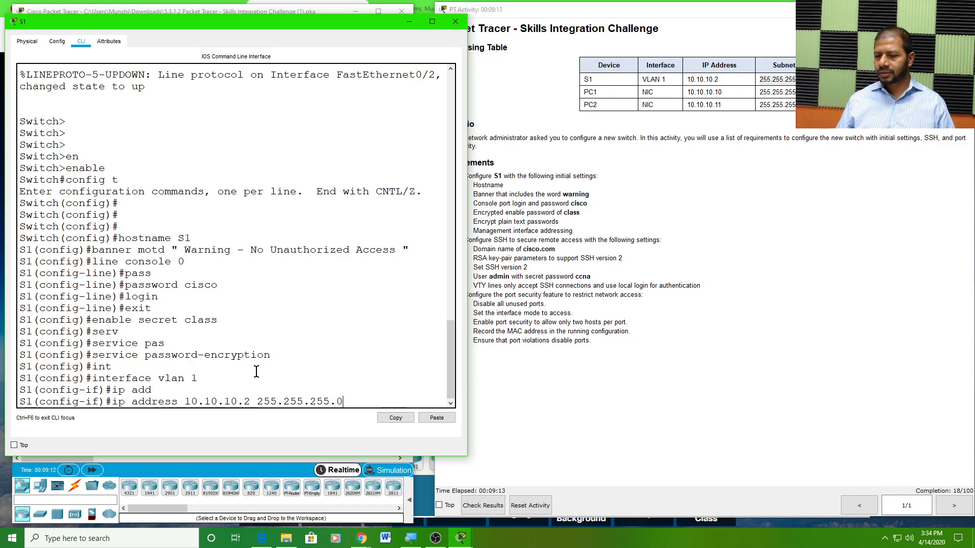
key(Return)
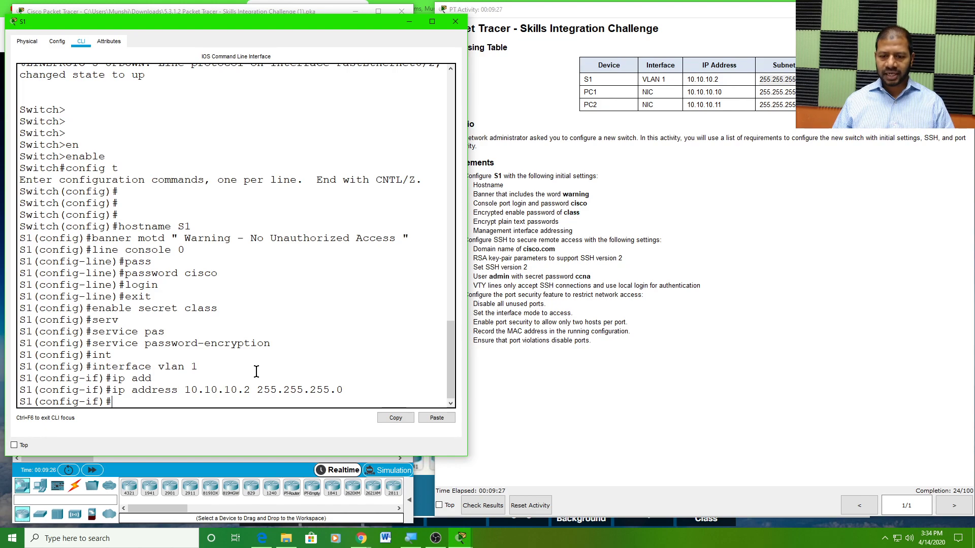
Enable VLAN 1 with no shutdown and confirm its state changes to up
text(no)
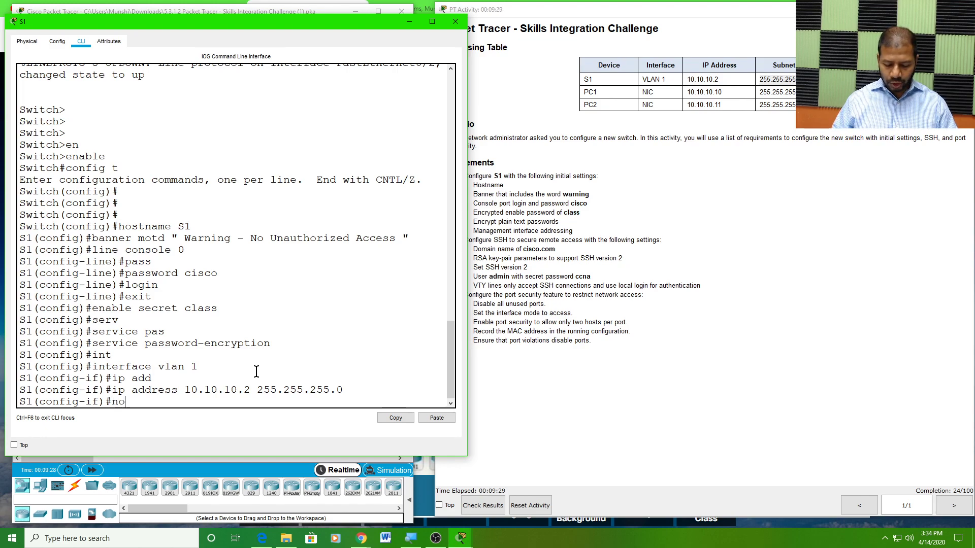
text( shut)
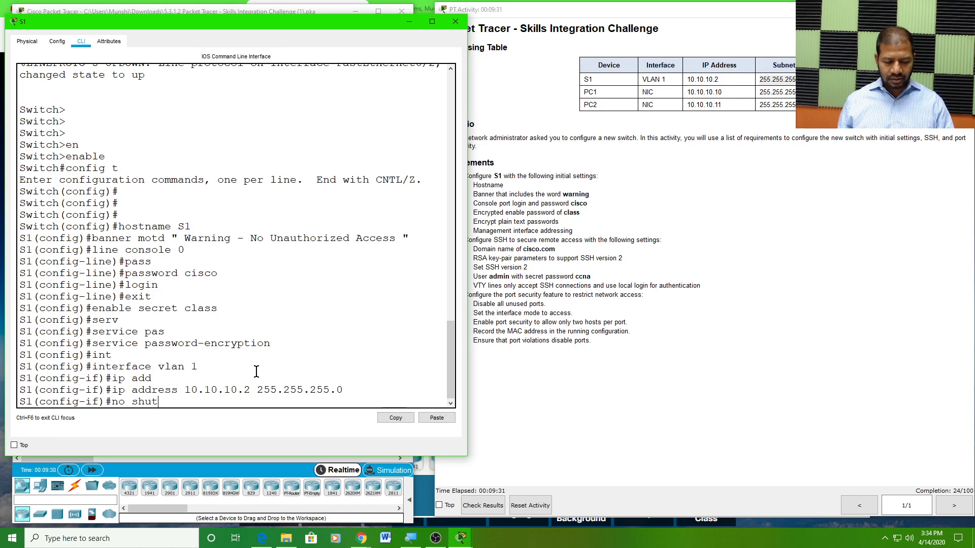
key(Tab)
key(Return)
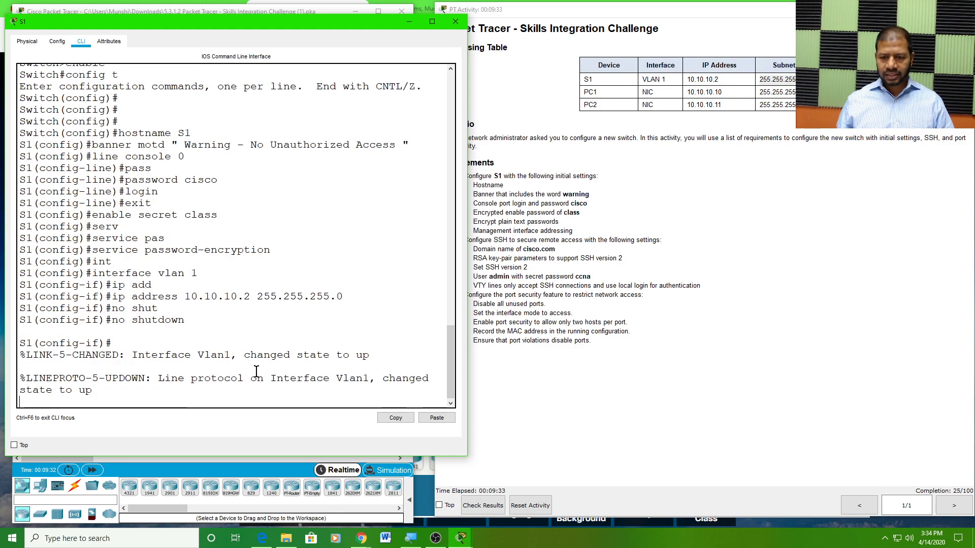
key(Return)
key(Return)
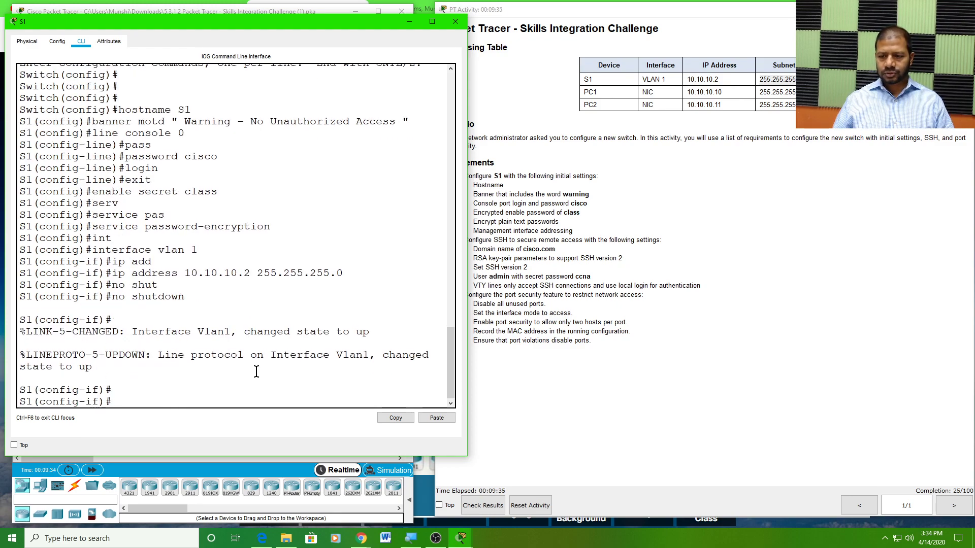
drag(388, 354, 390, 369)
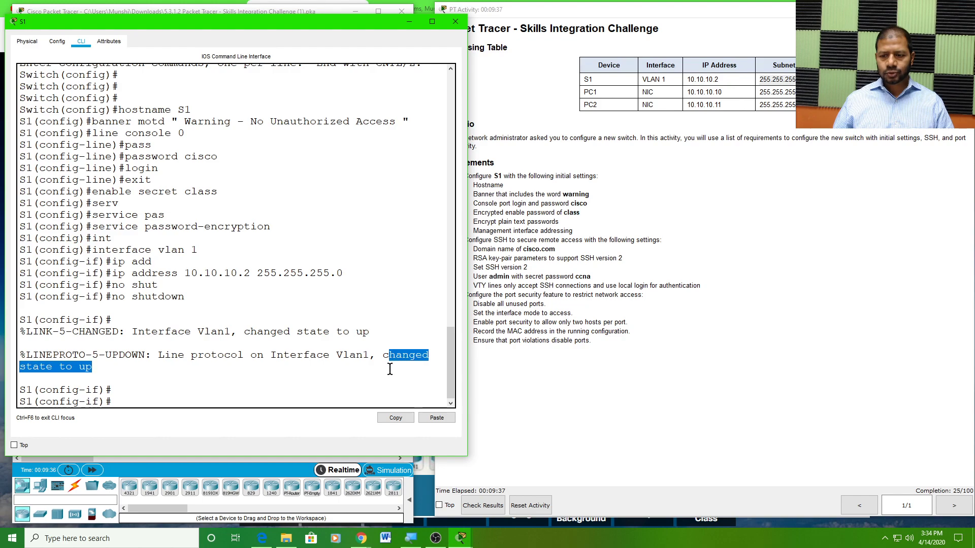
click(97, 370)
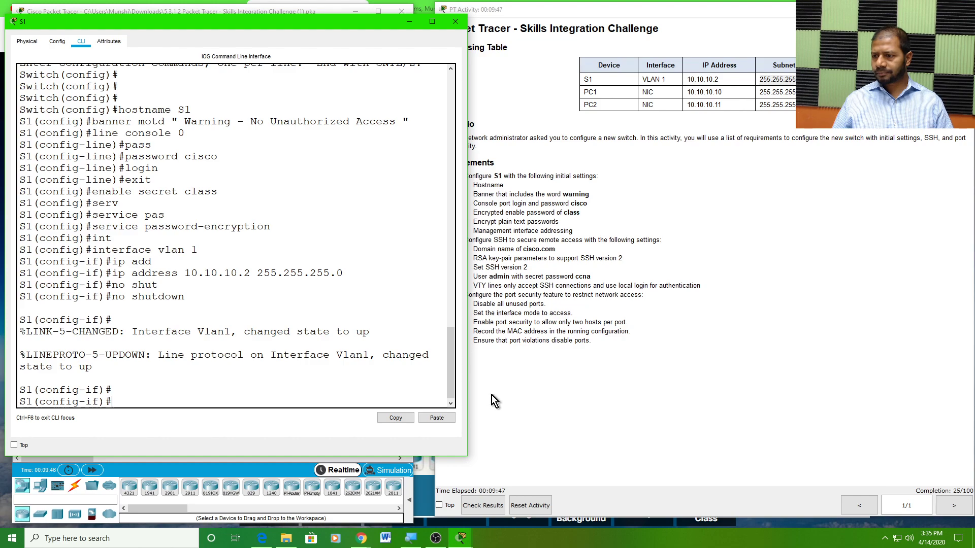
click(959, 491)
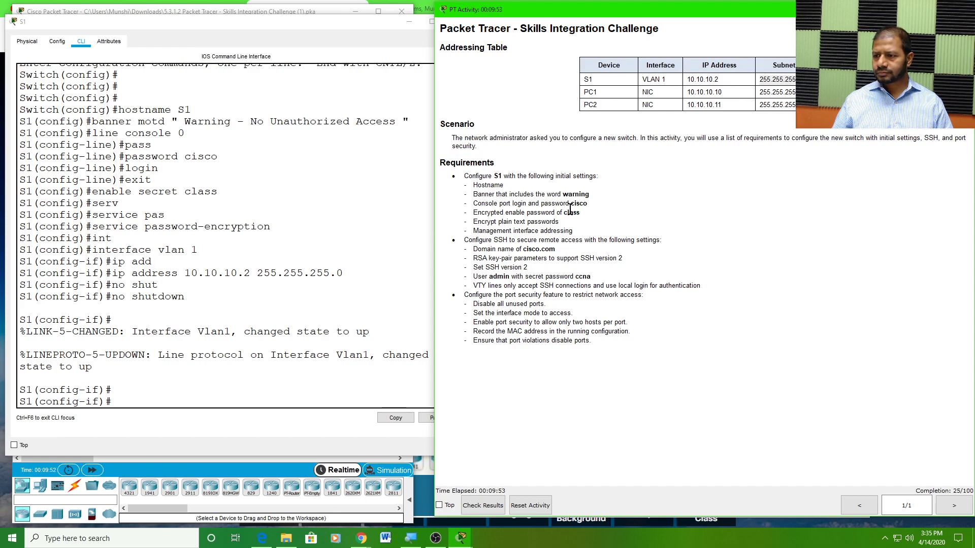
double_click(529, 204)
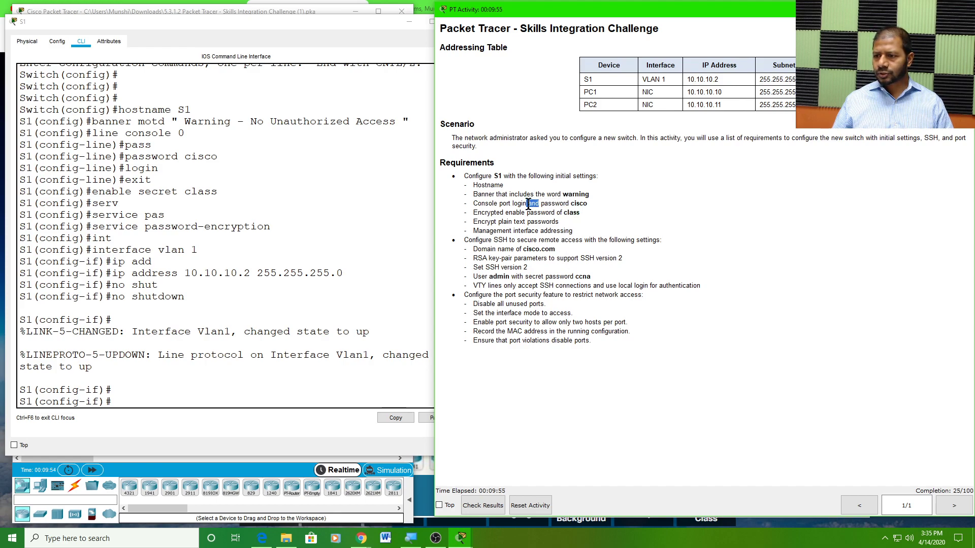
double_click(518, 231)
click(127, 399)
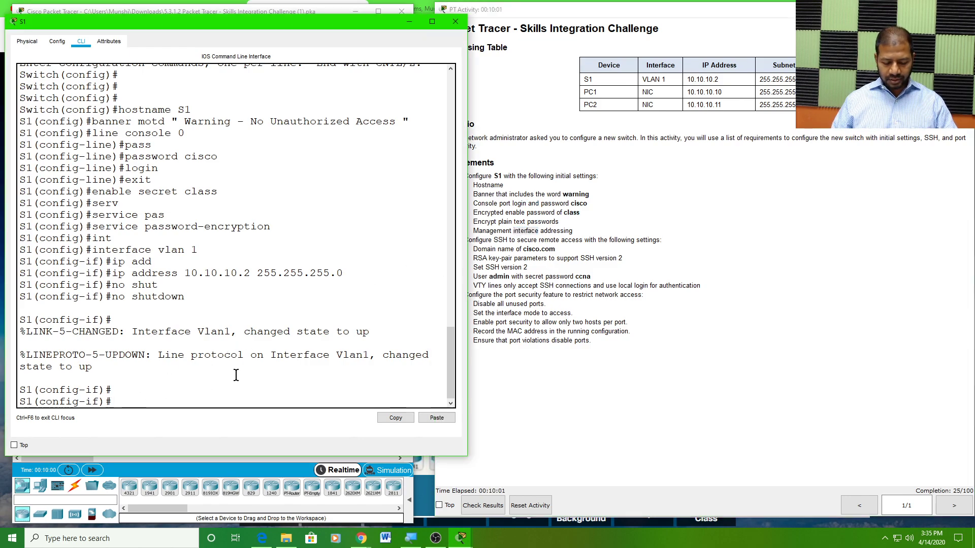
text(exit)
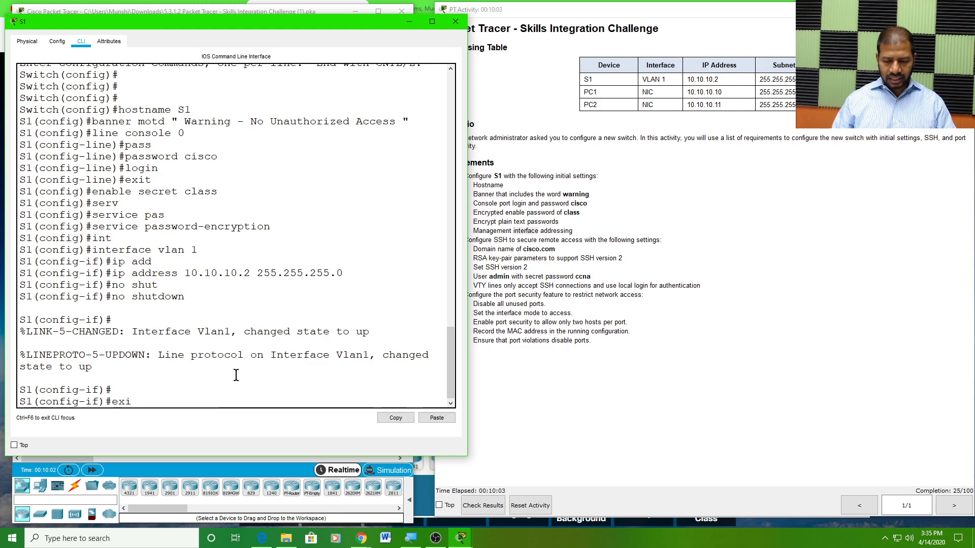
Exit VLAN 1 and review SSH requirements: domain name, RSA keys, version 2, user, VTY lines
key(Return)
key(Return)
key(Return)
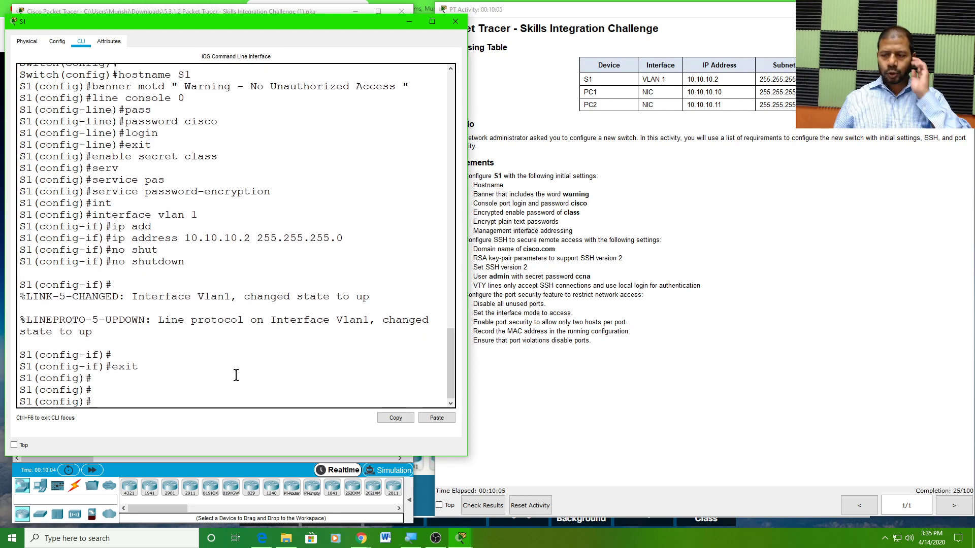
click(496, 270)
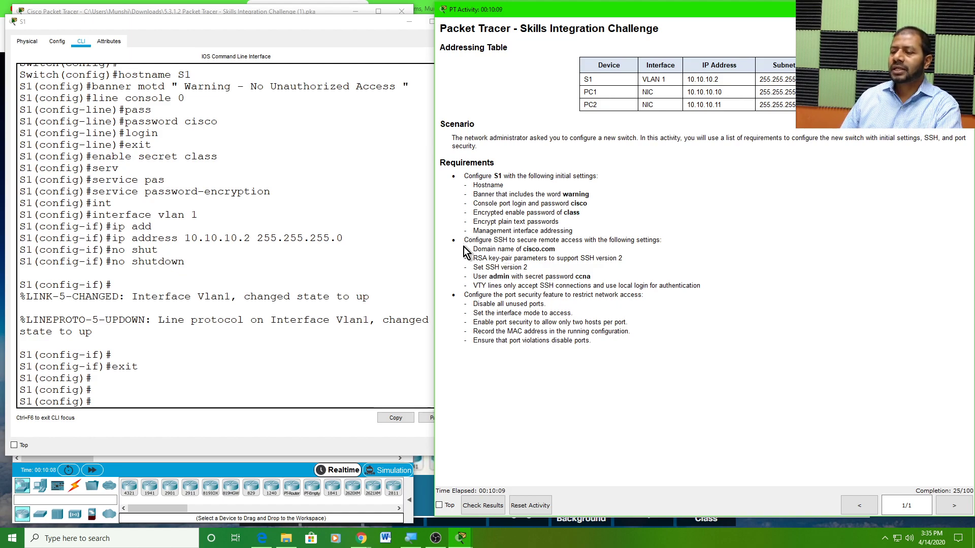
drag(464, 241, 666, 242)
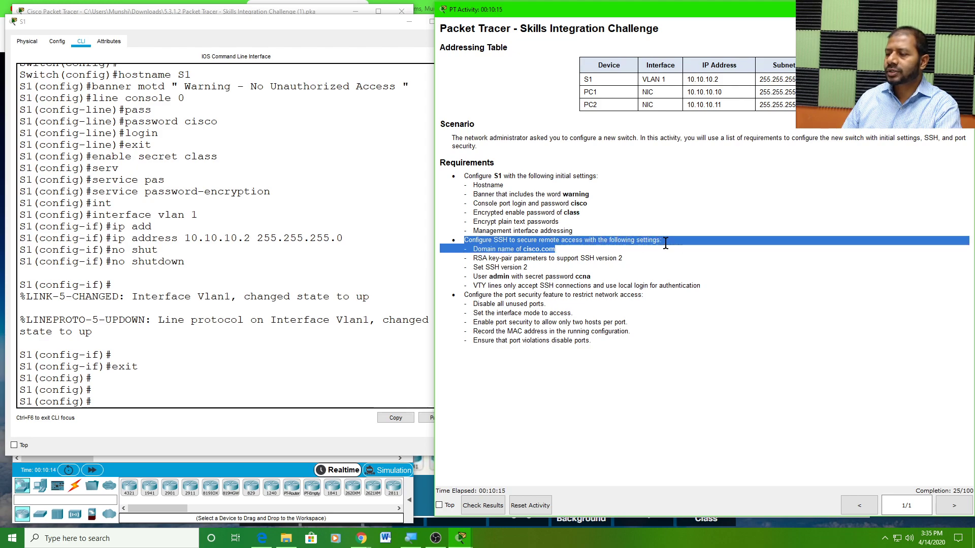
click(559, 277)
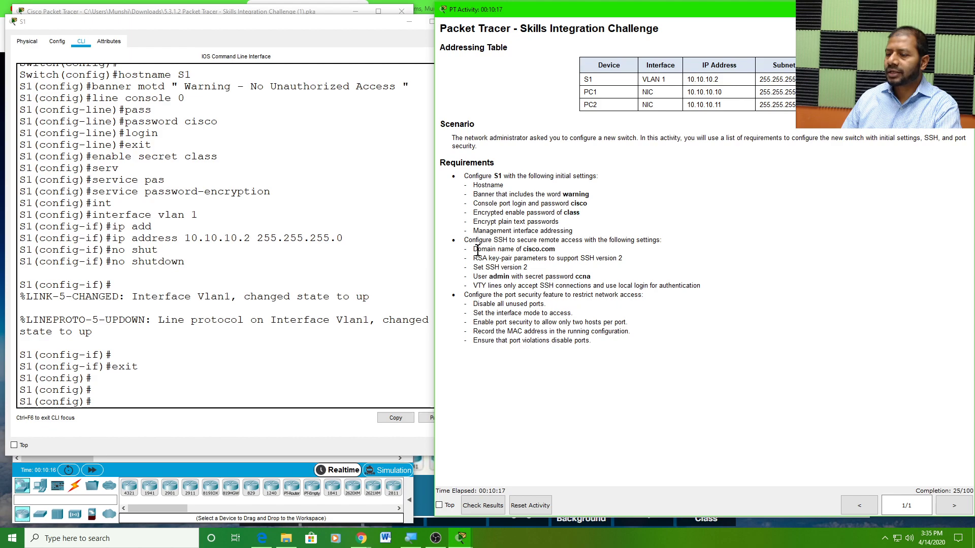
drag(473, 249, 556, 248)
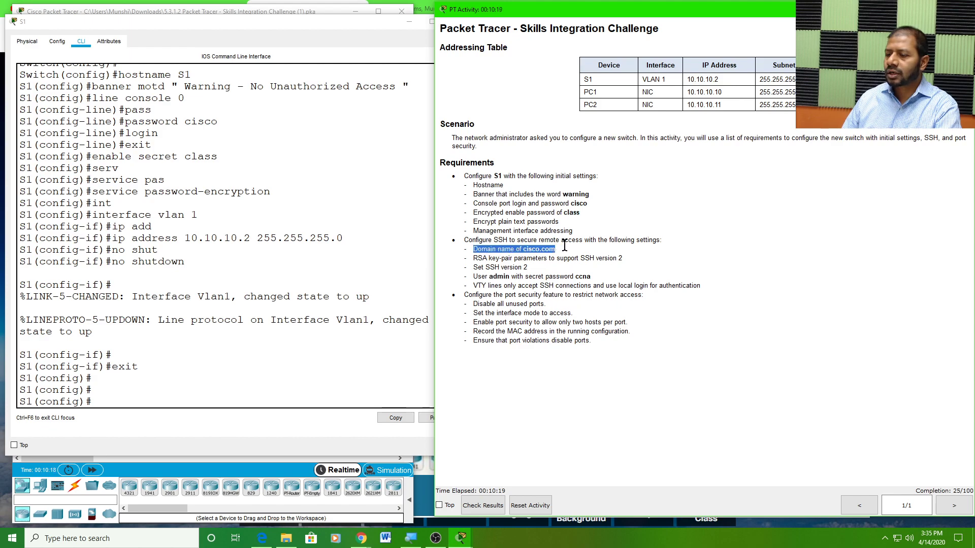
drag(478, 259, 624, 260)
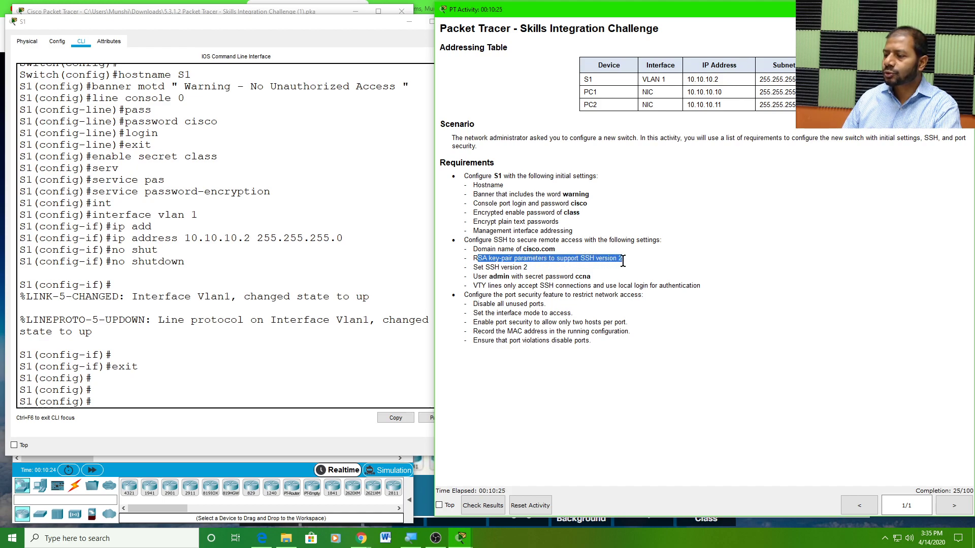
drag(473, 268, 528, 268)
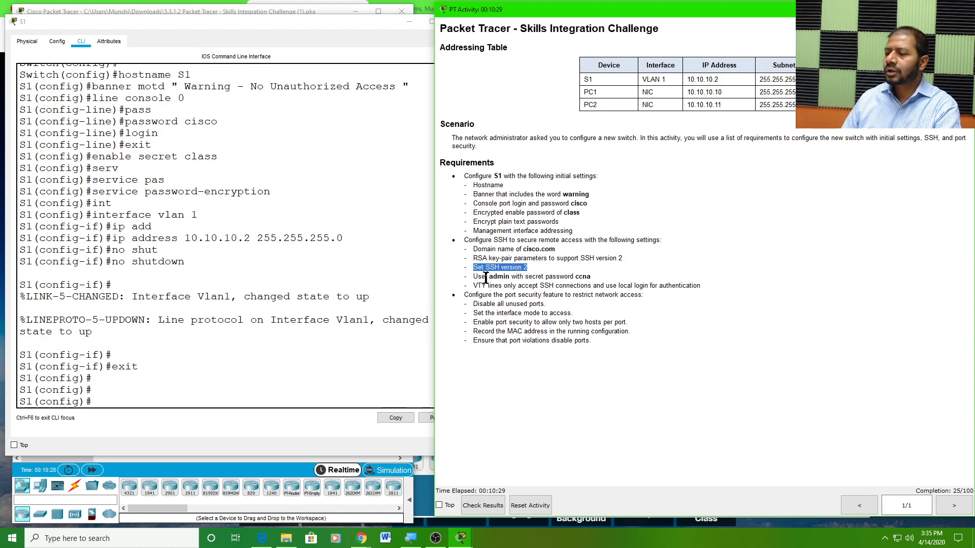
drag(476, 277, 591, 285)
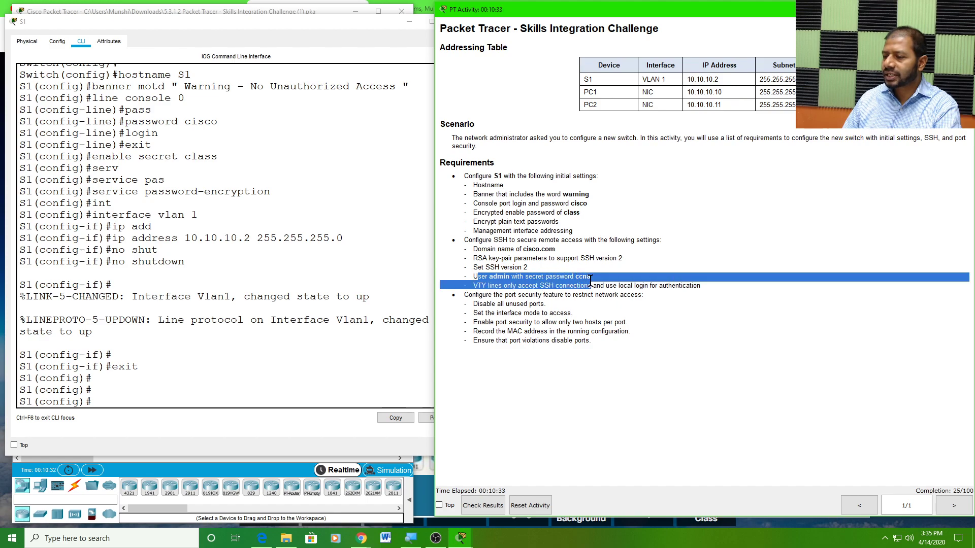
click(495, 288)
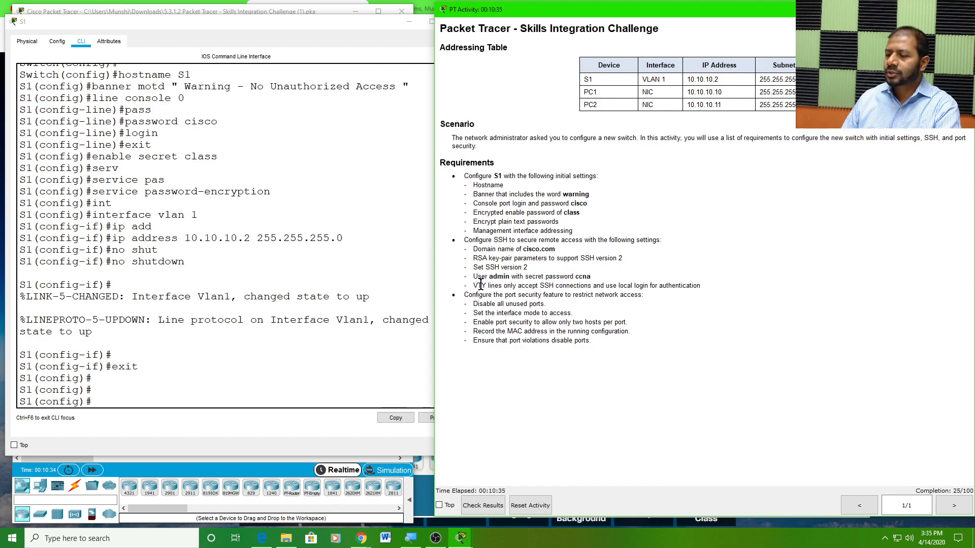
drag(474, 285, 700, 283)
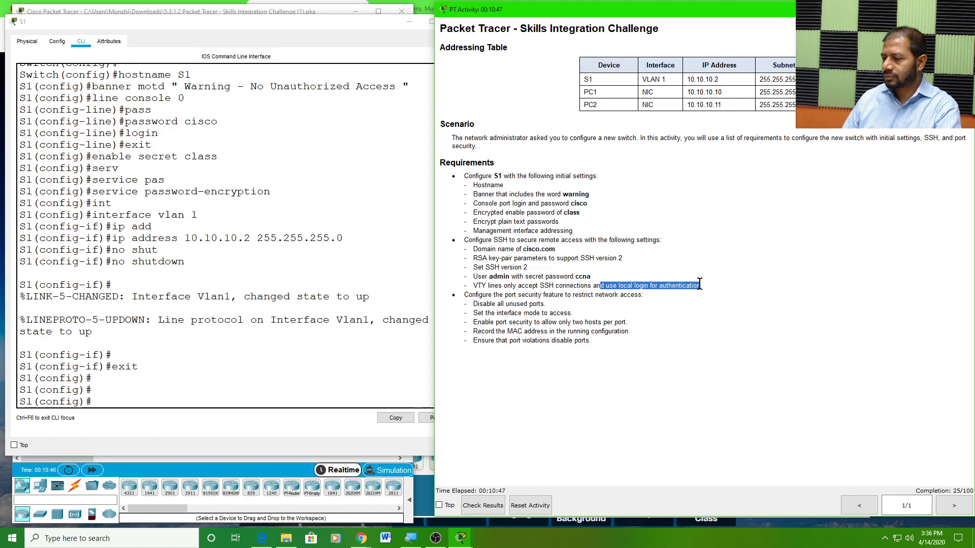
Set the domain to cisco.com with ip domain-name after a rejected first attempt
click(495, 249)
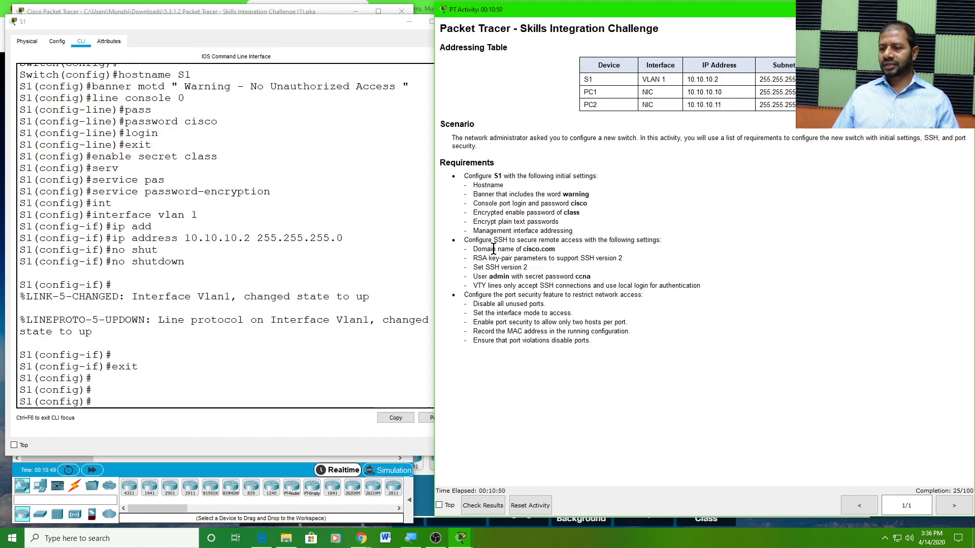
click(101, 401)
text(domain name)
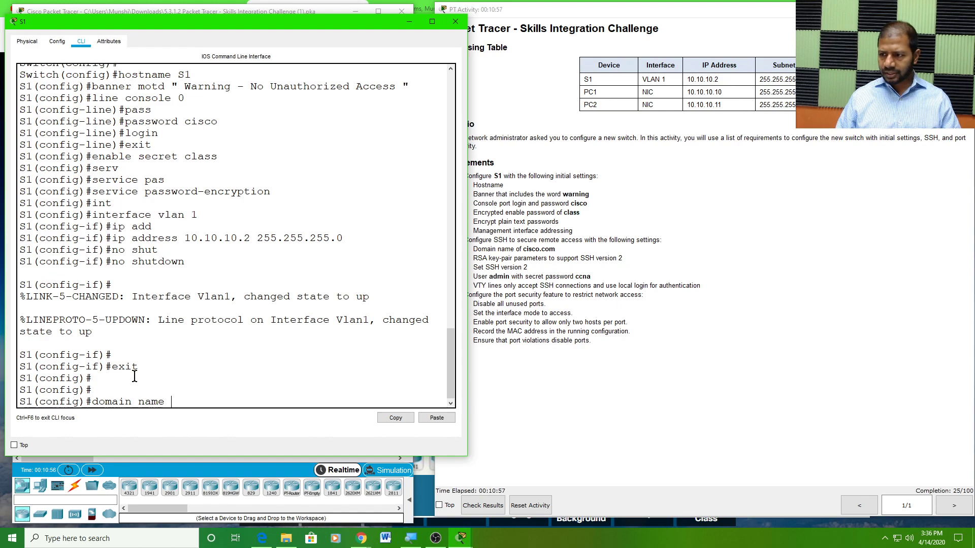
text( cis)
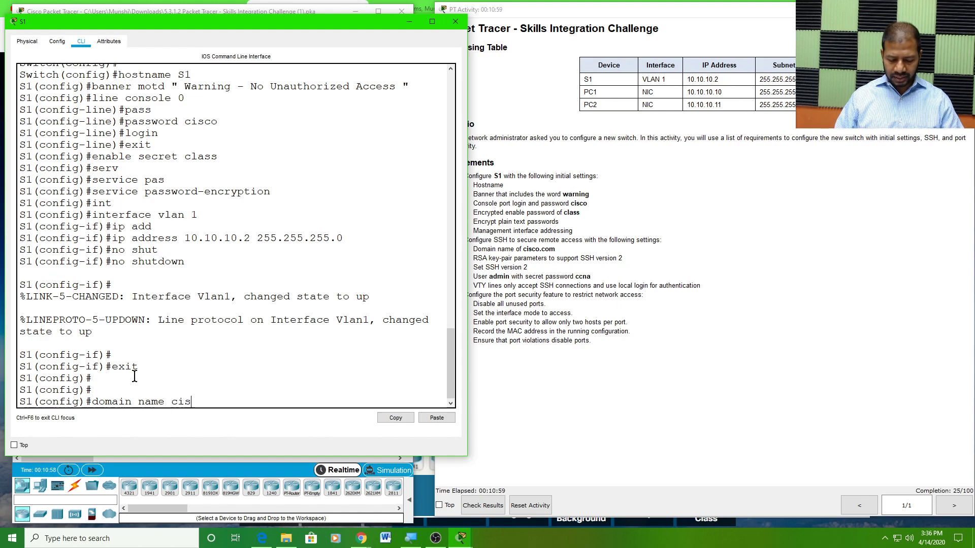
text(co.com)
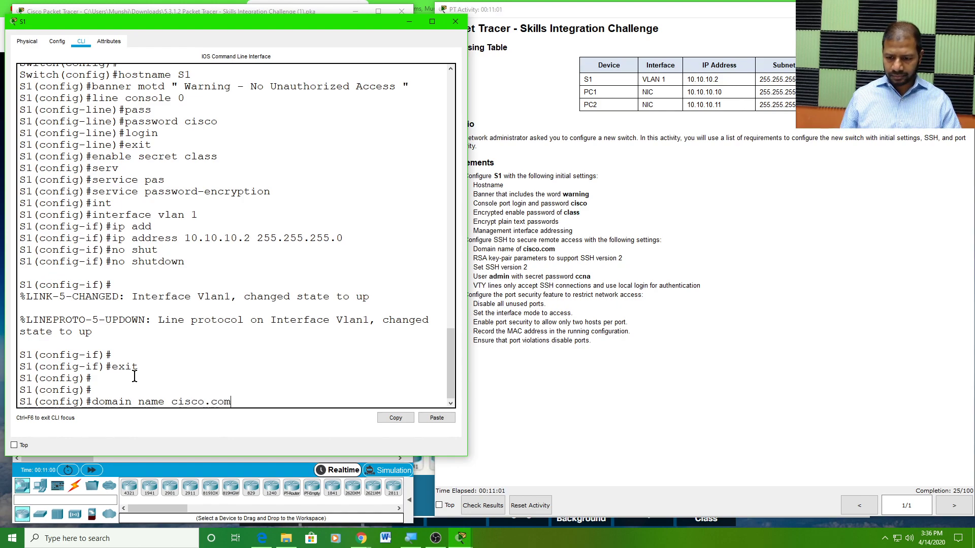
key(Return)
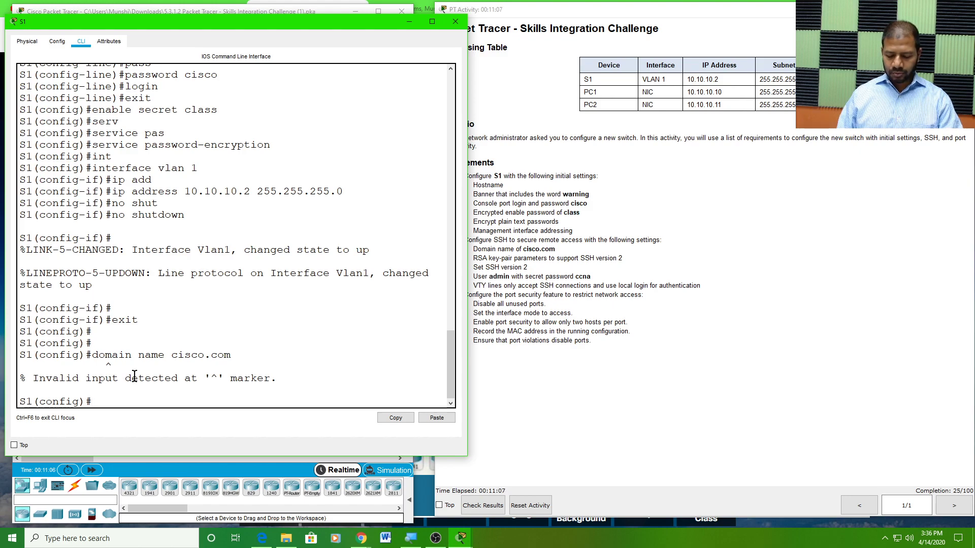
text(ip)
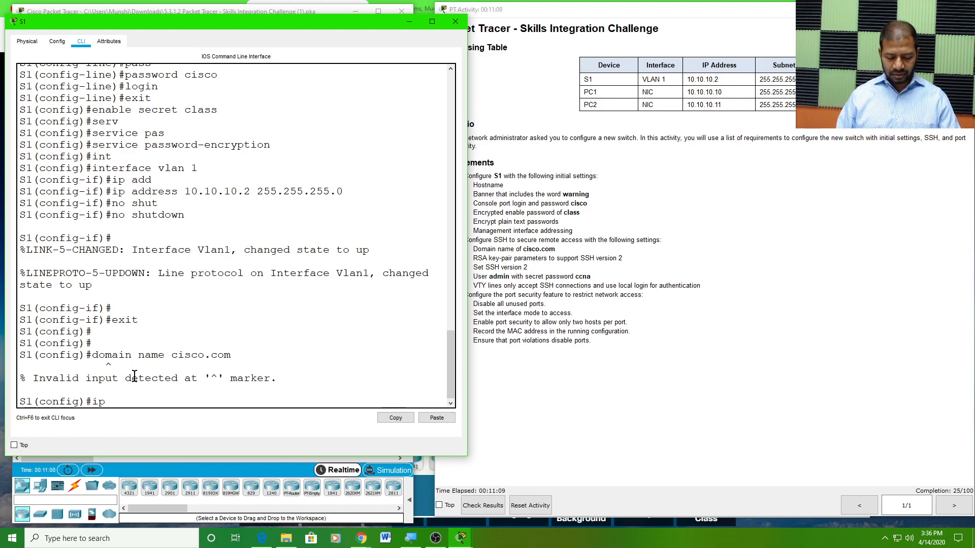
text( domain-)
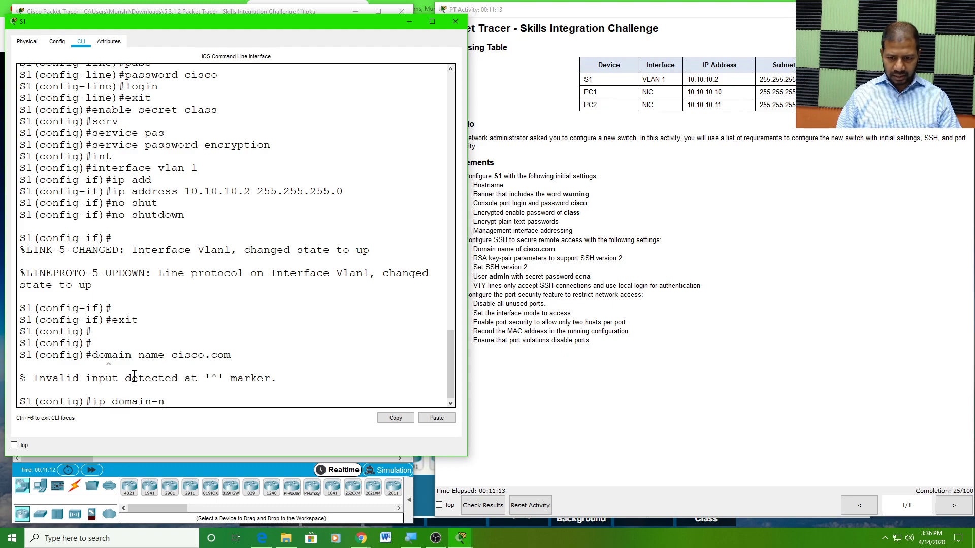
text(n)
key(Tab)
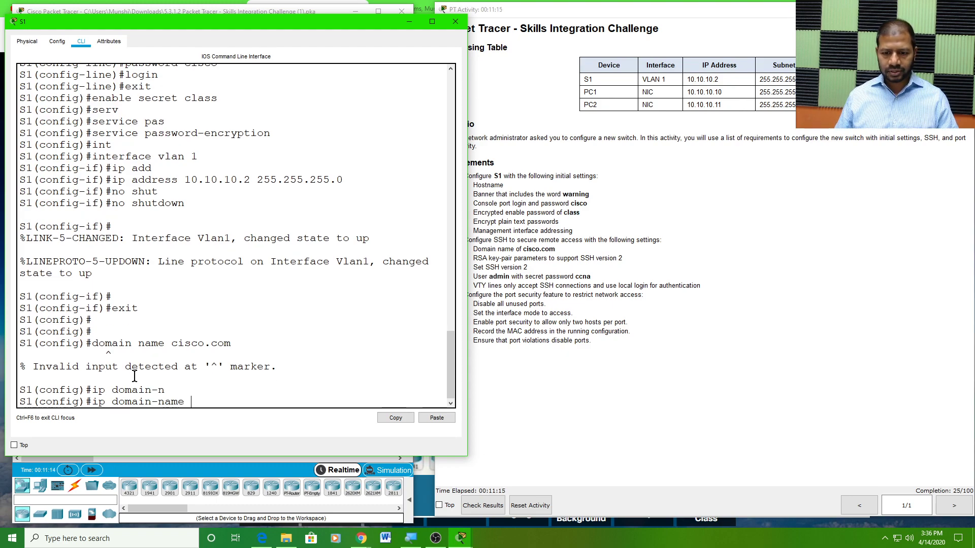
text(cisco.com)
key(Return)
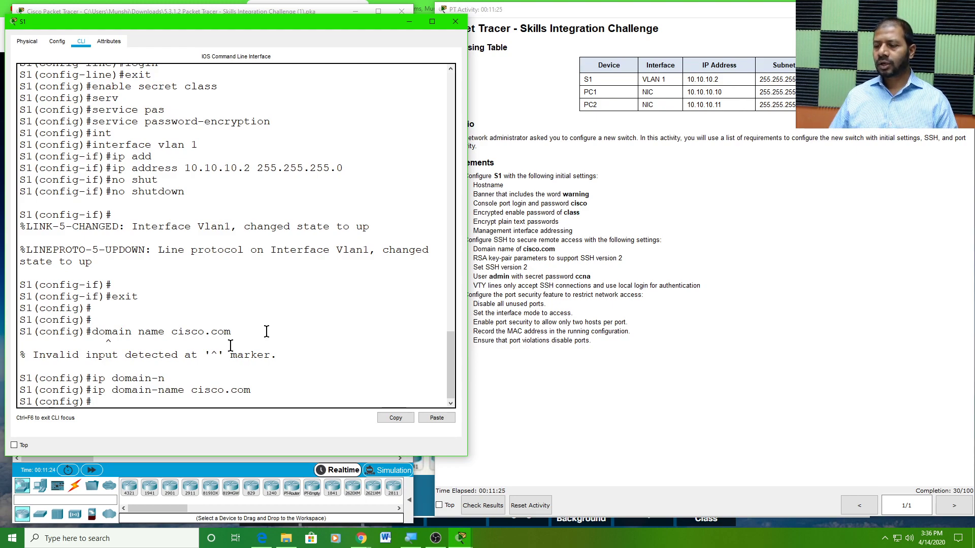
click(518, 269)
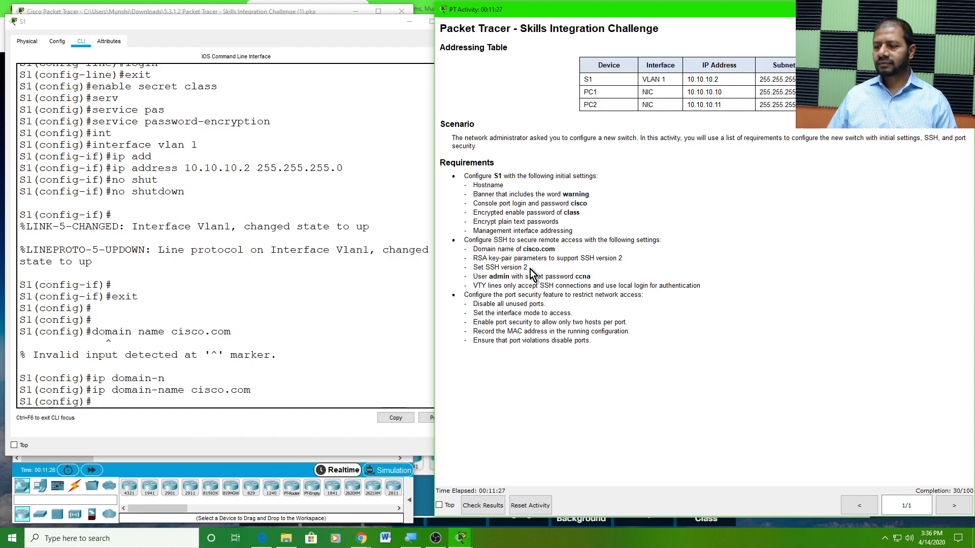
drag(527, 268, 471, 268)
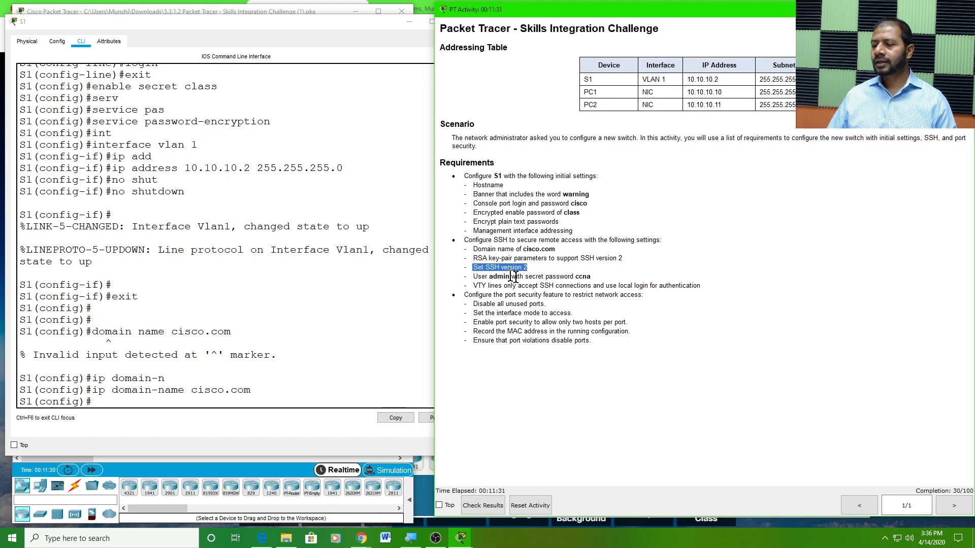
click(472, 258)
drag(472, 258, 626, 256)
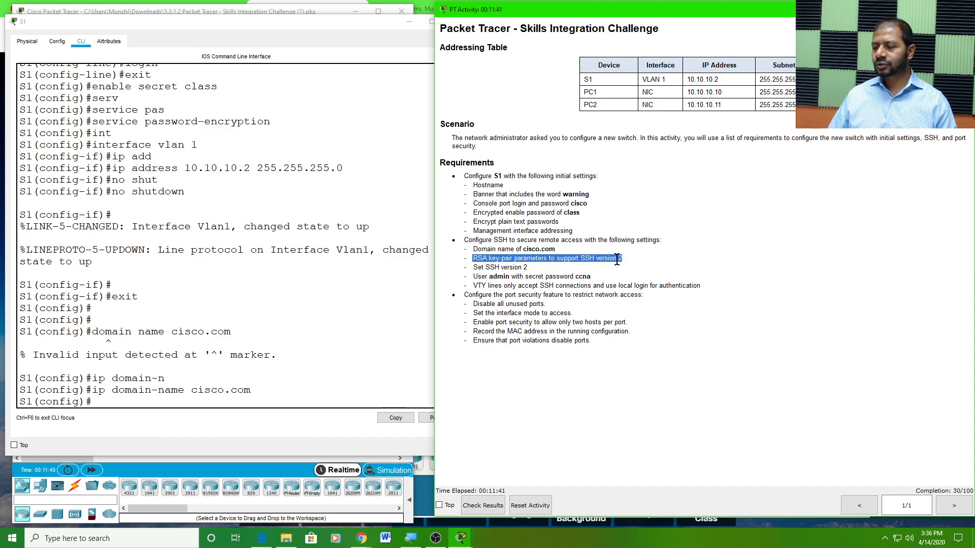
click(482, 260)
drag(475, 259, 622, 258)
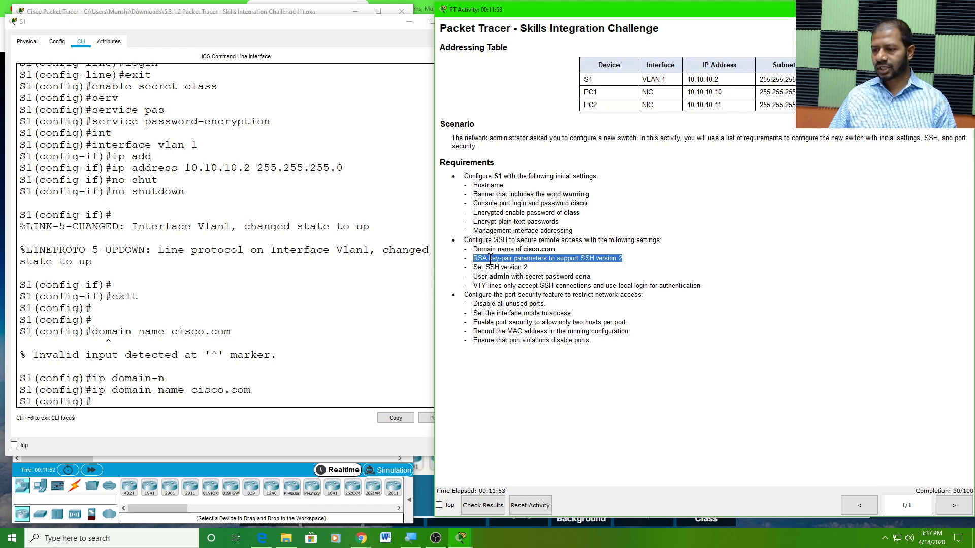
scroll(259, 356, down, 1)
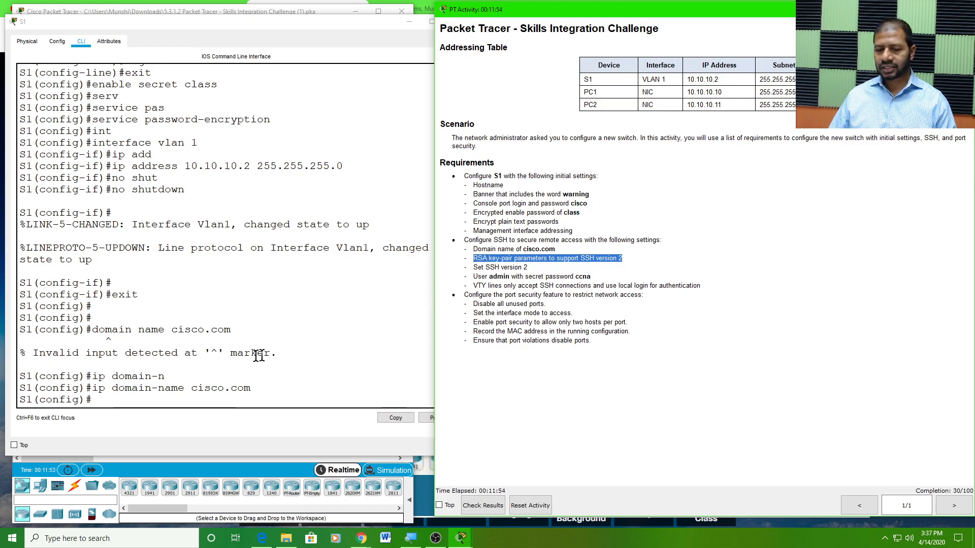
click(102, 398)
Run crypto key generate rsa on S1 using Tab completion
text(cryp)
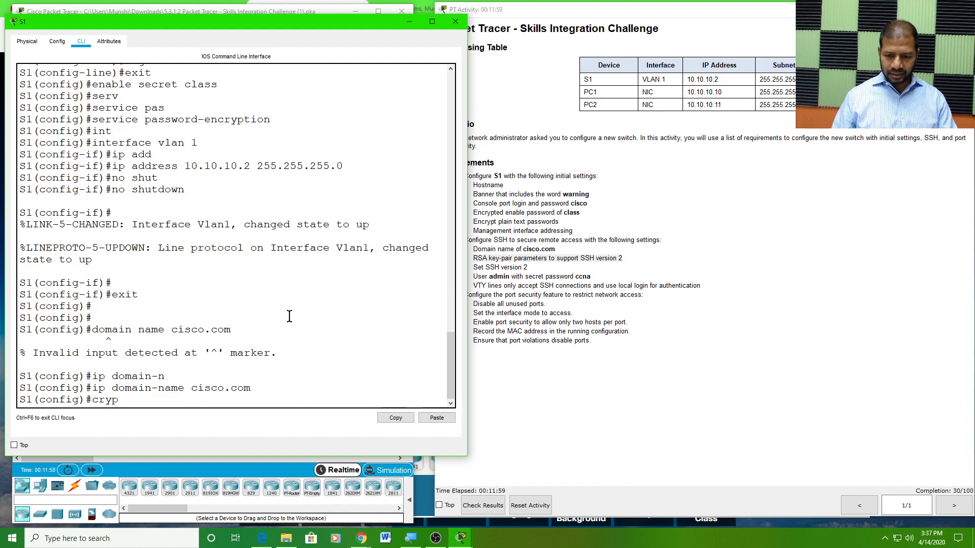
key(Tab)
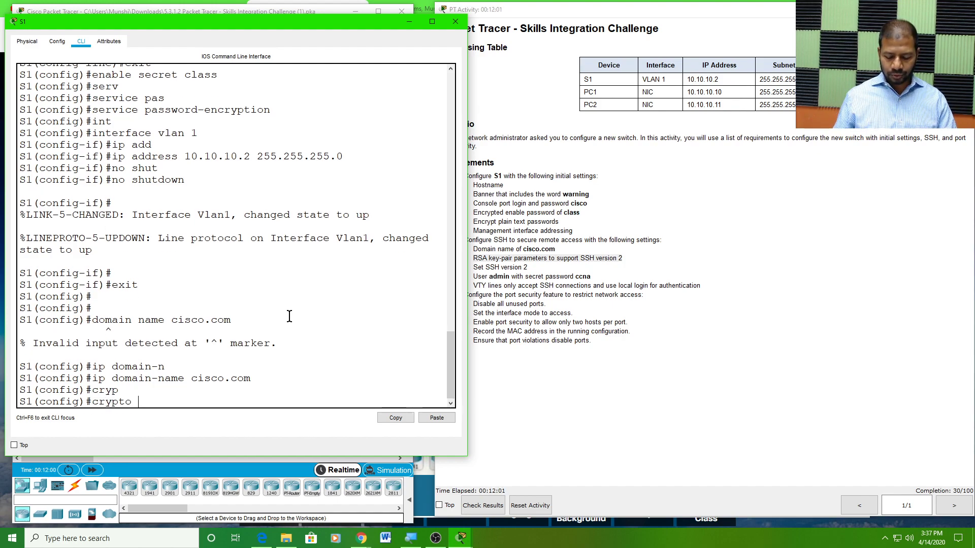
text(k)
key(Tab)
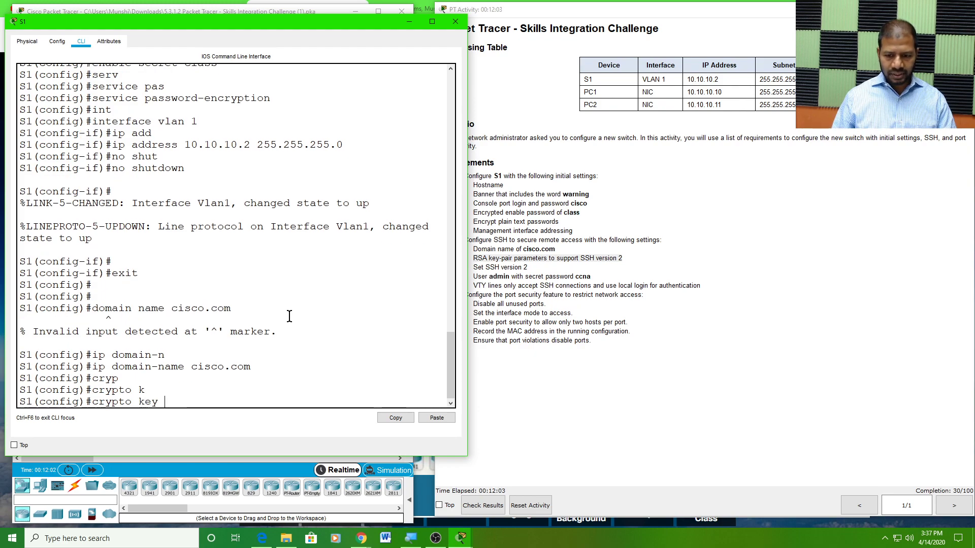
text(g)
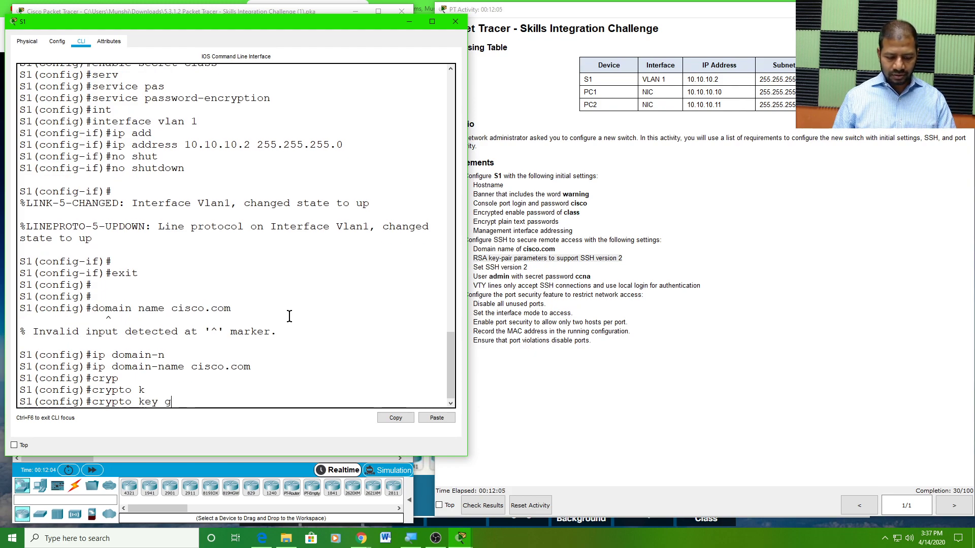
key(Tab)
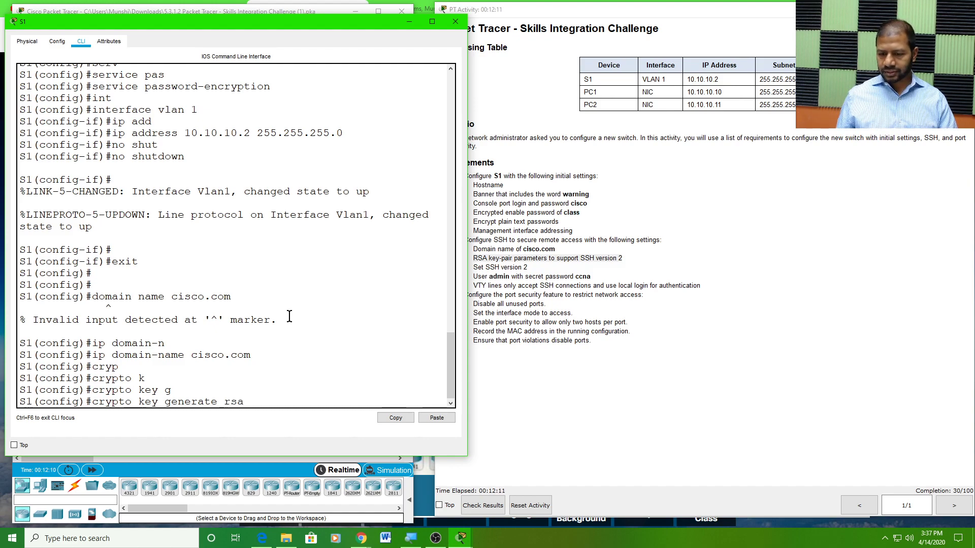
key(Return)
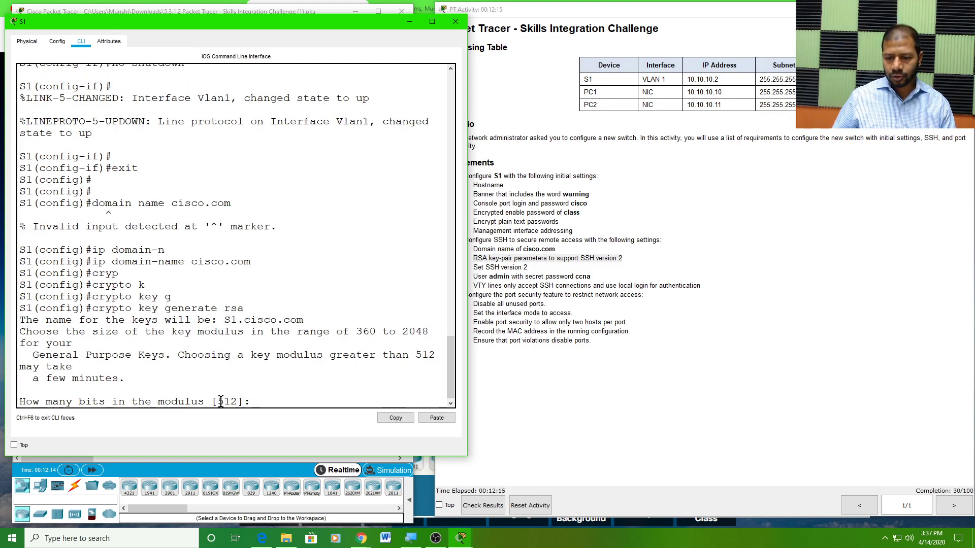
Enter a 1024-bit modulus instead of the default 512 to generate the keys
drag(218, 401, 234, 404)
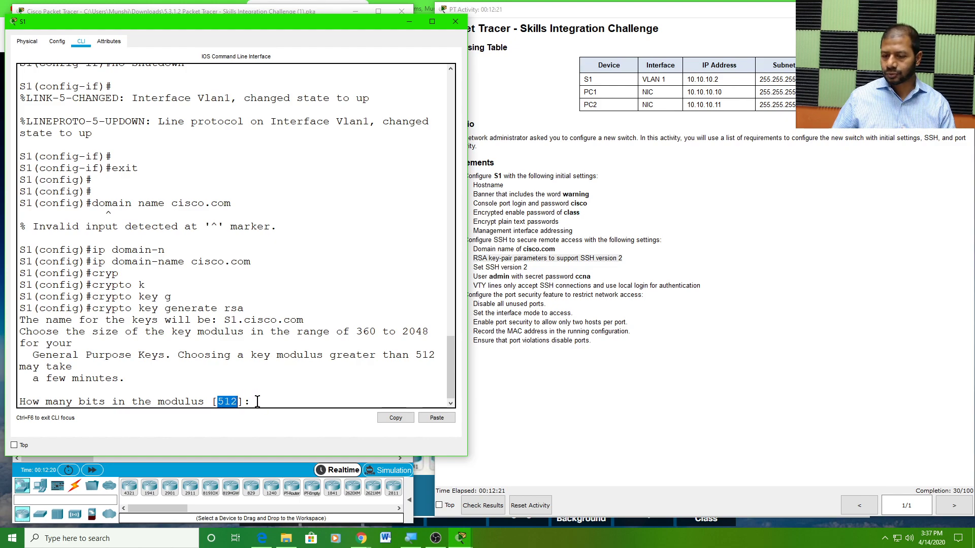
click(258, 402)
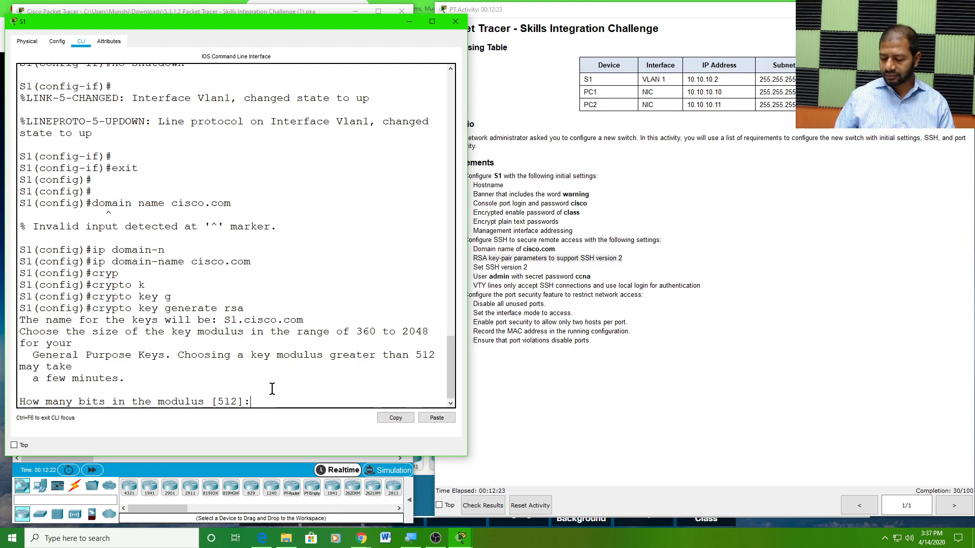
text(1024)
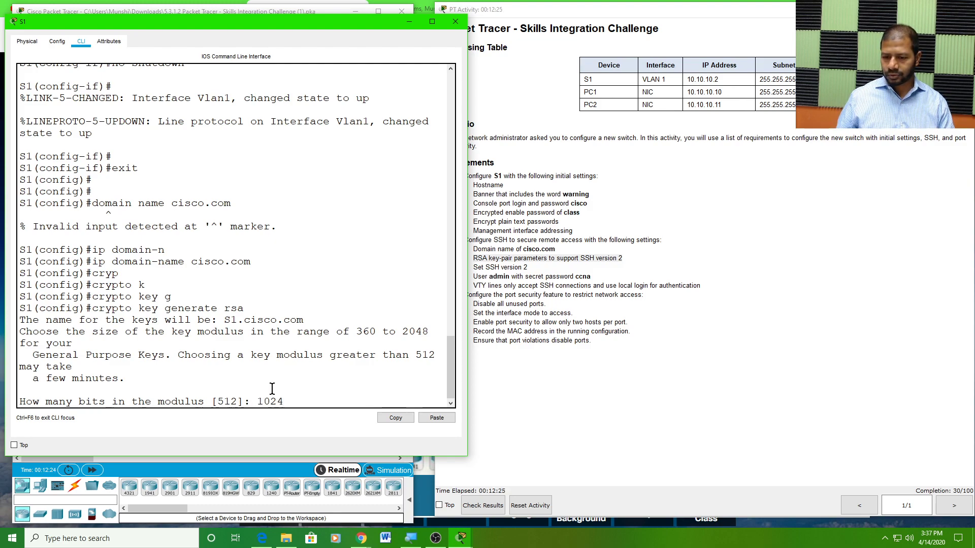
key(Return)
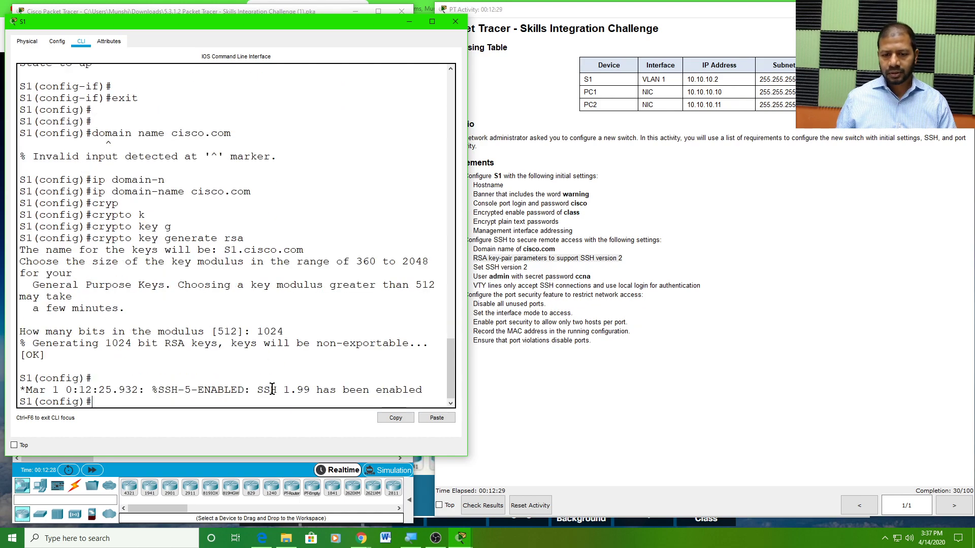
key(Return)
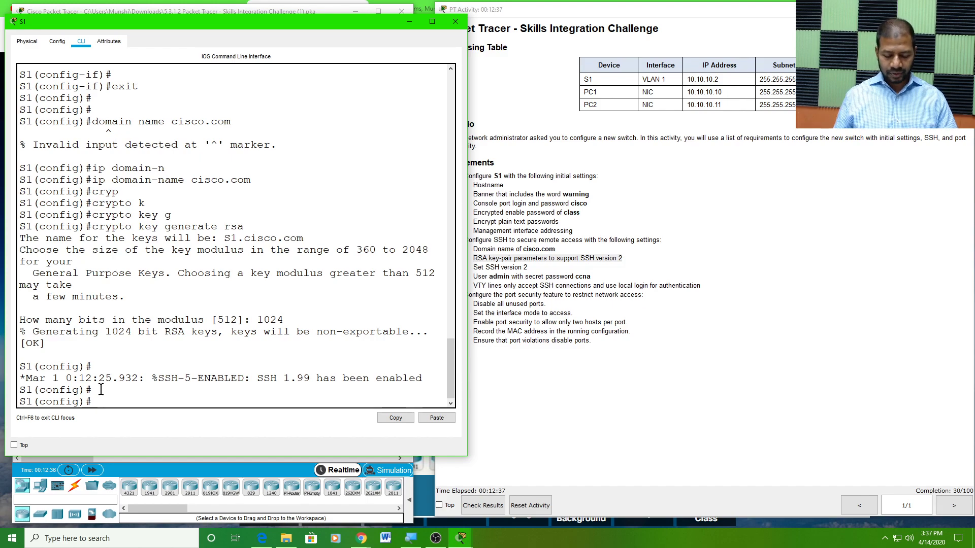
Set S1 to run SSH version 2 with 'ip ssh version 2'
text(version 2)
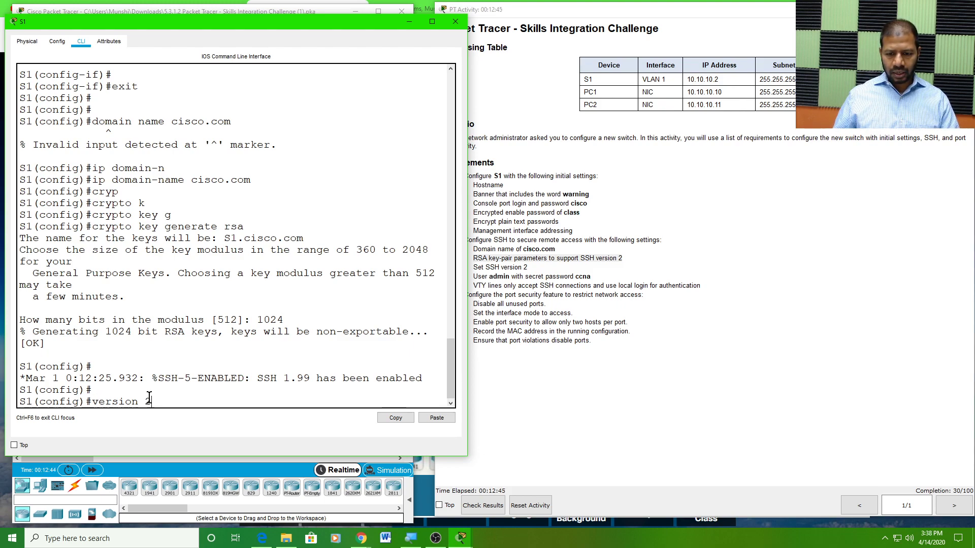
key(BackSpace)
key(BackSpace)
key(BackSpace)
key(BackSpace)
key(BackSpace)
key(BackSpace)
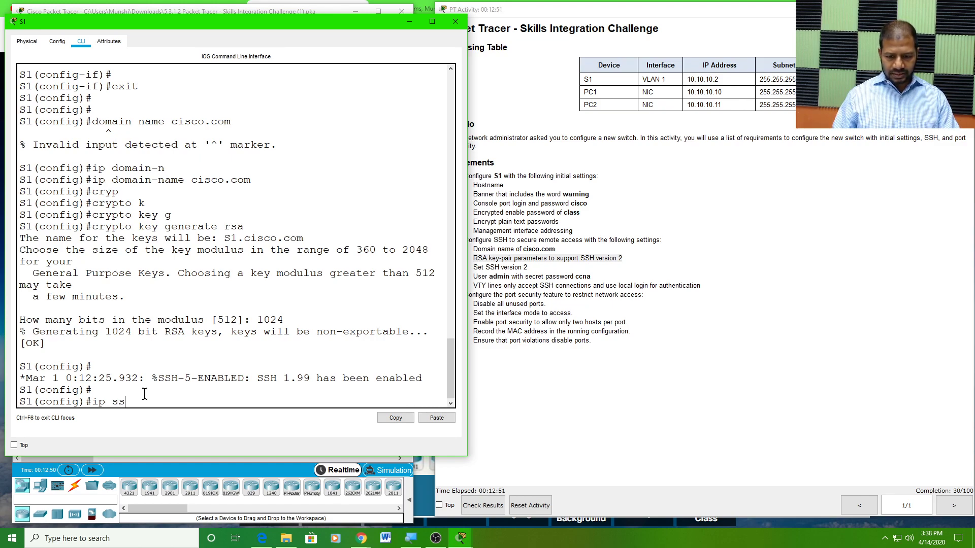
text(ip ssh ver)
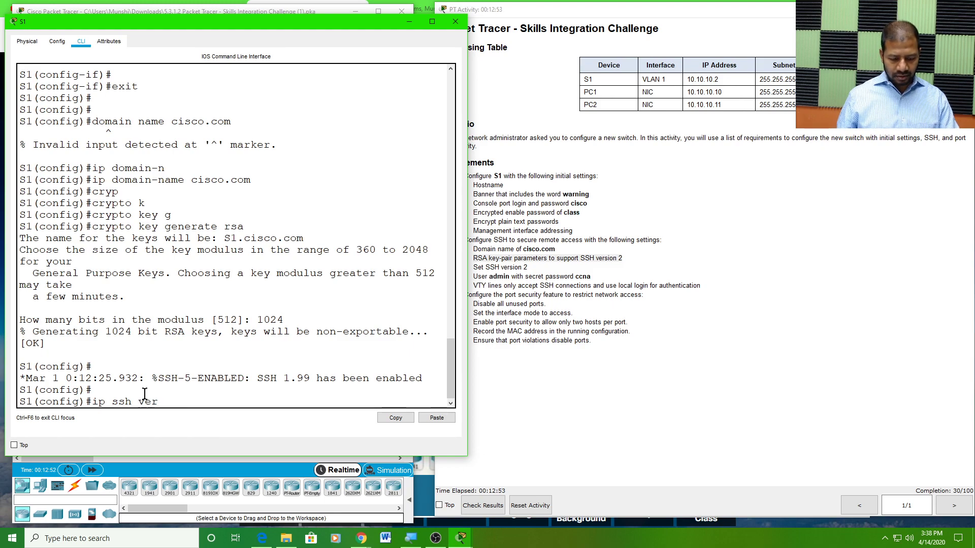
key(Tab)
text(2)
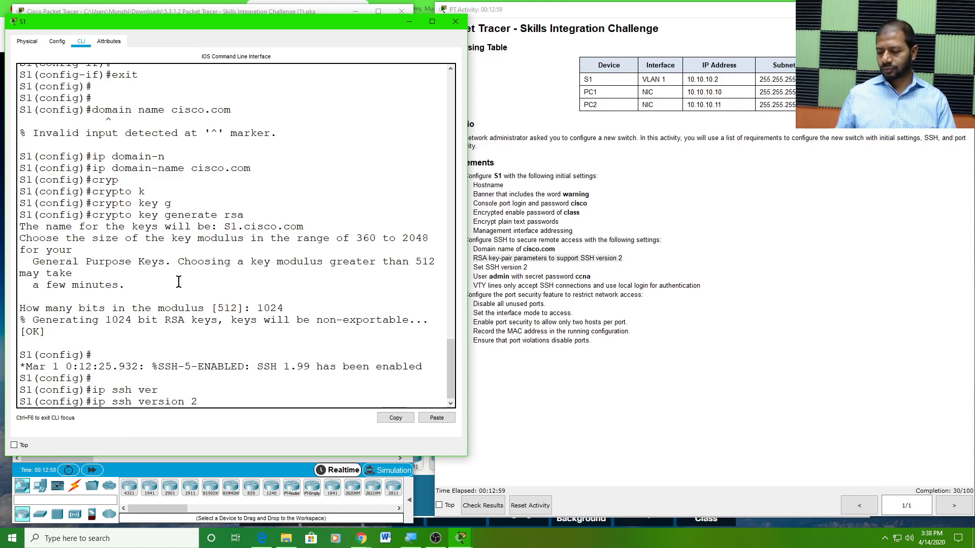
key(Return)
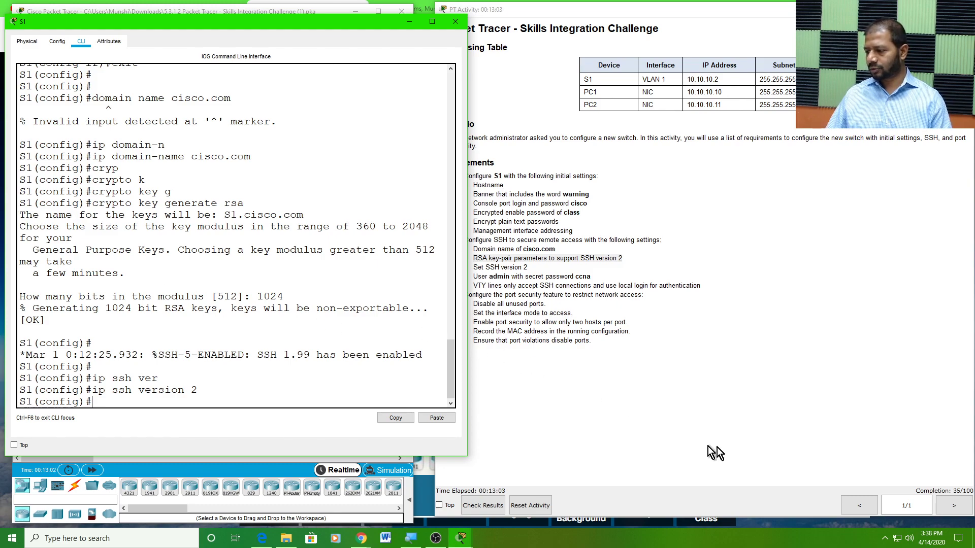
Review the activity requirement for the local admin username and its secret password
click(608, 320)
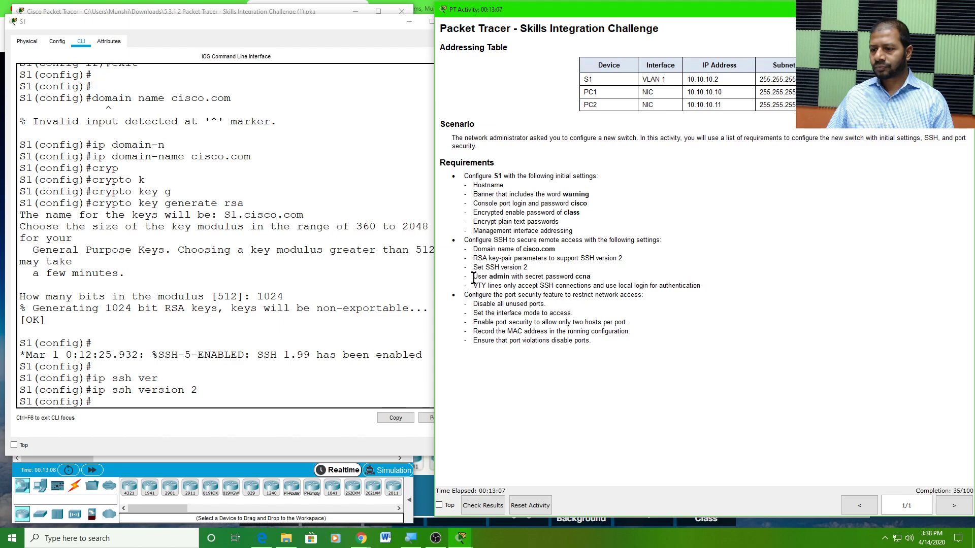
drag(473, 277, 596, 275)
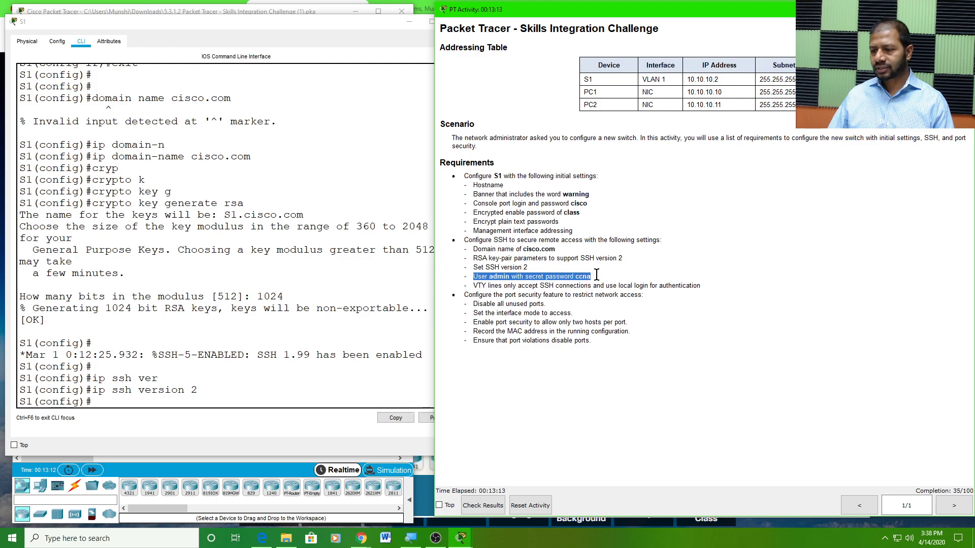
drag(500, 278, 512, 276)
click(508, 275)
double_click(508, 274)
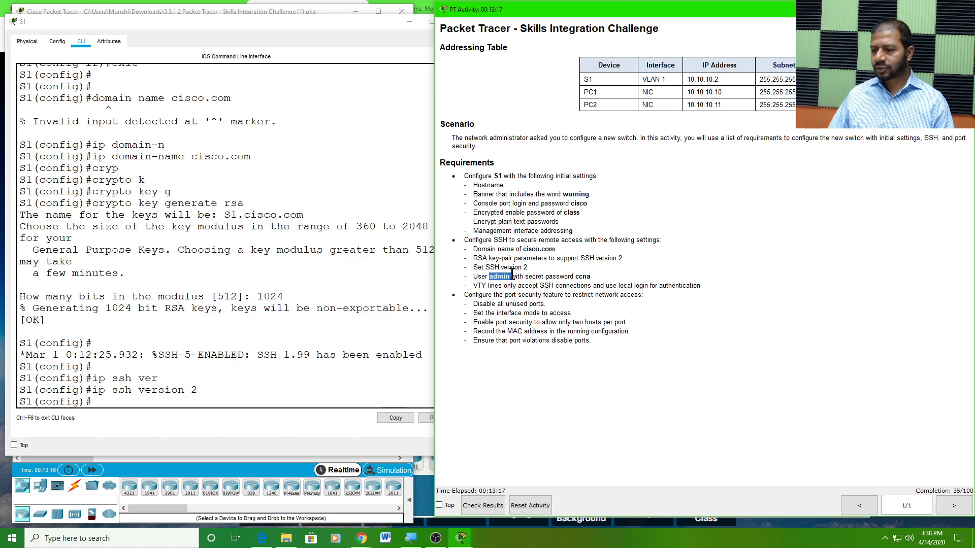
double_click(582, 276)
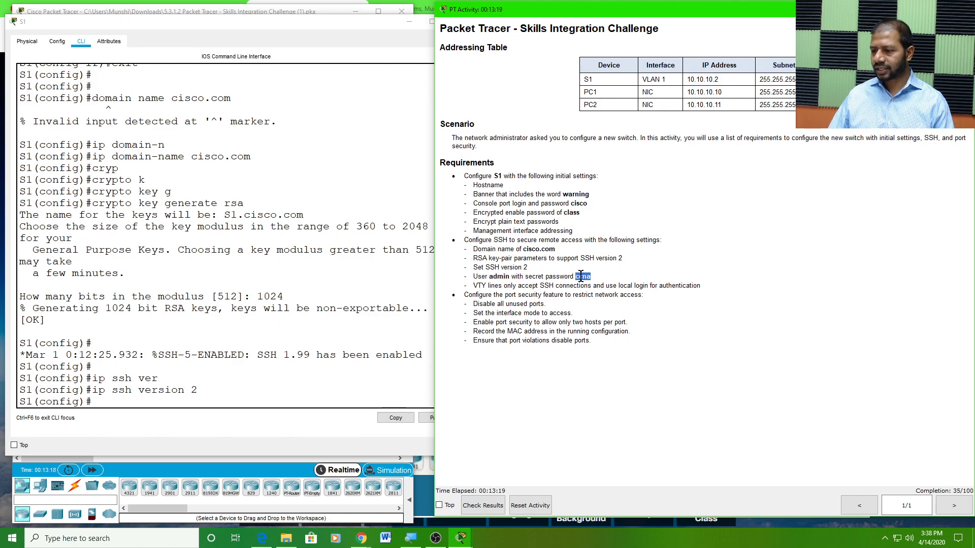
Create local user admin on S1 with the required secret password
click(102, 401)
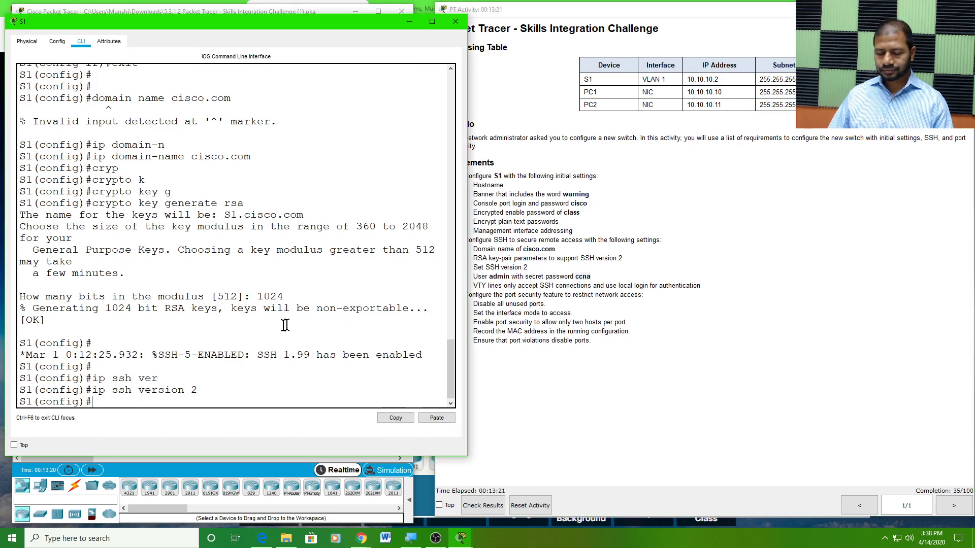
text(user)
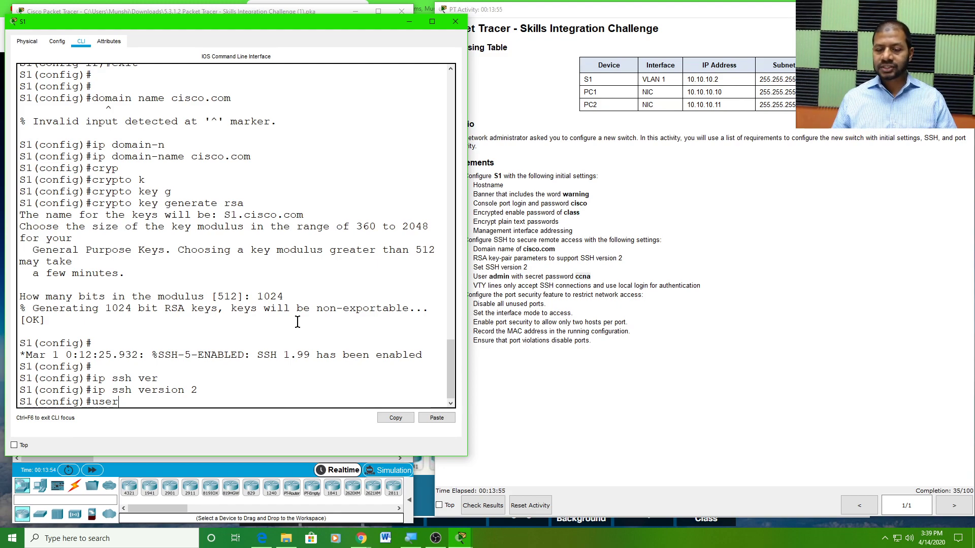
text(name)
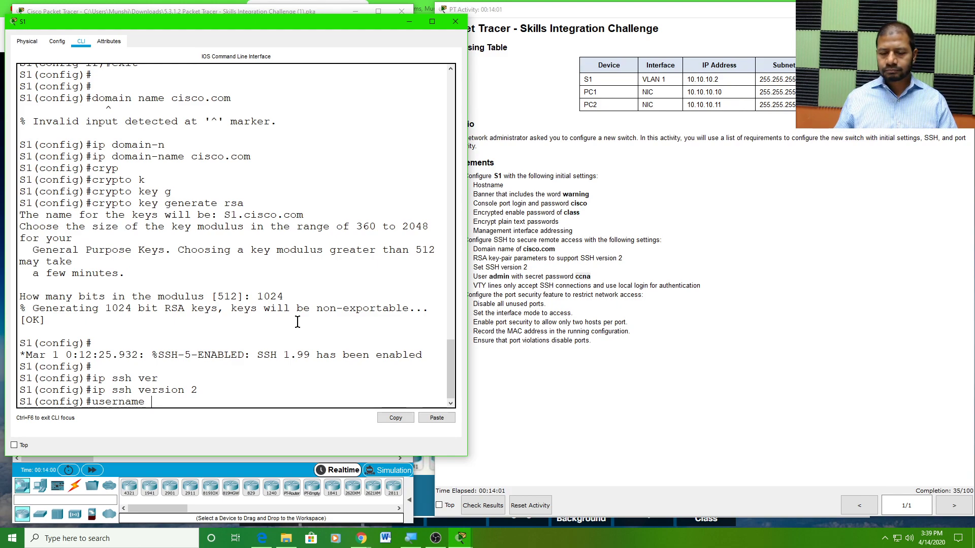
text(admin)
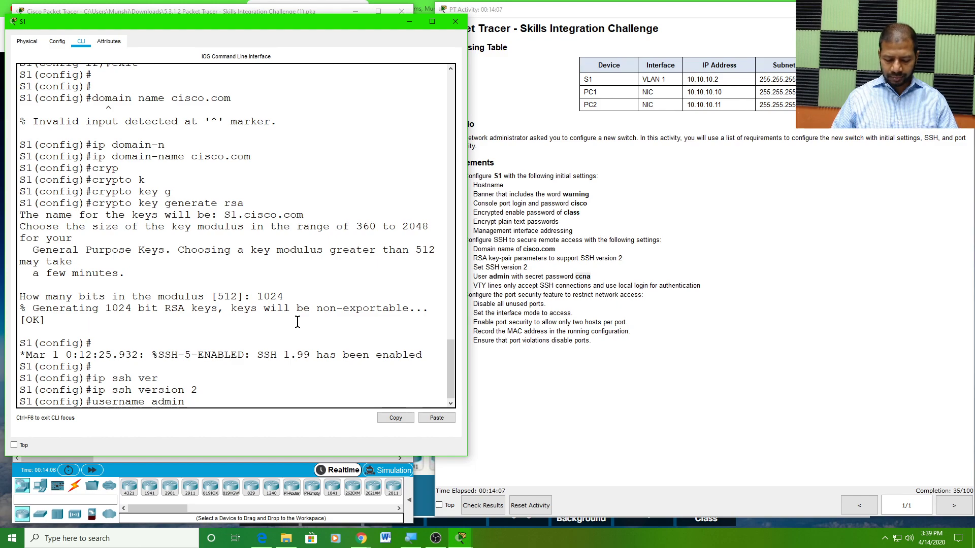
text( secret)
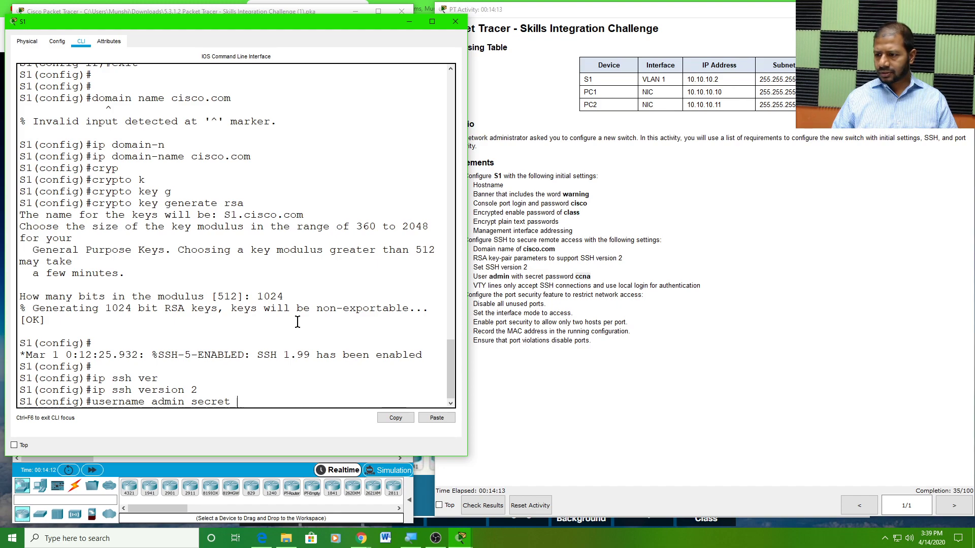
text( ccna)
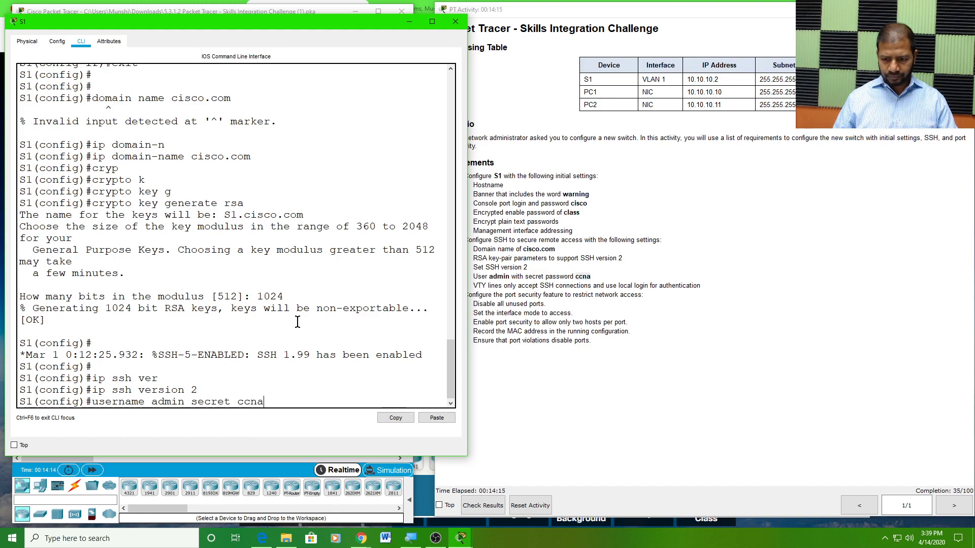
key(Return)
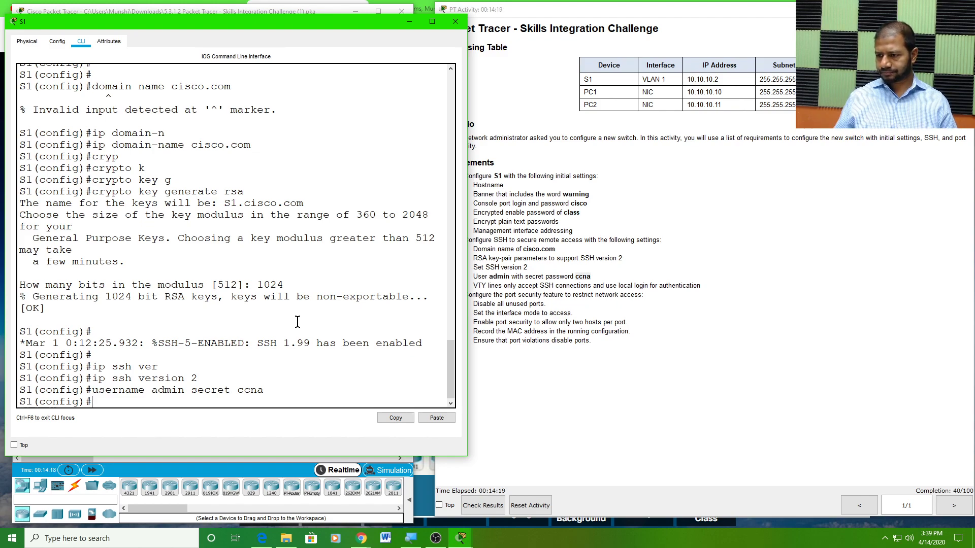
click(550, 285)
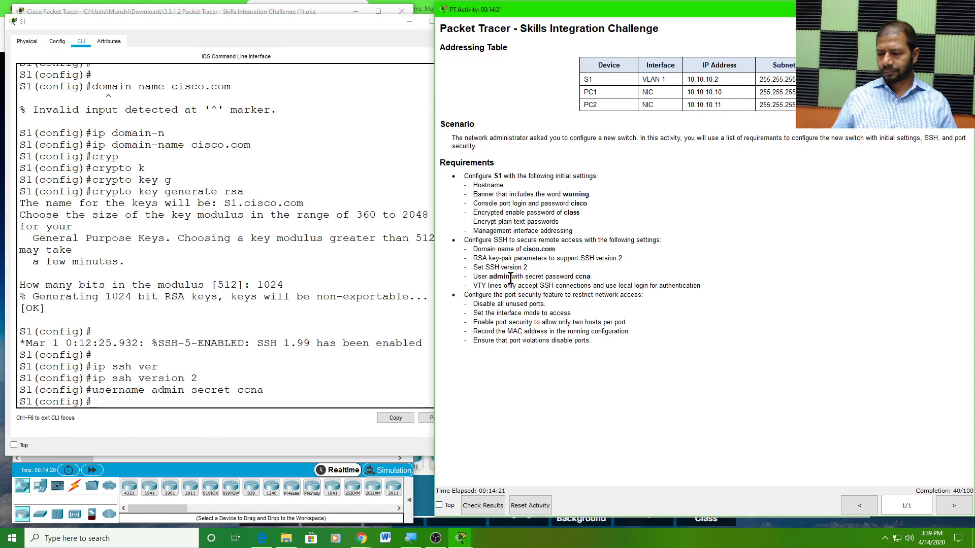
Review the VTY requirement for SSH-only access with local login, then check S1's new user command
drag(475, 286, 512, 285)
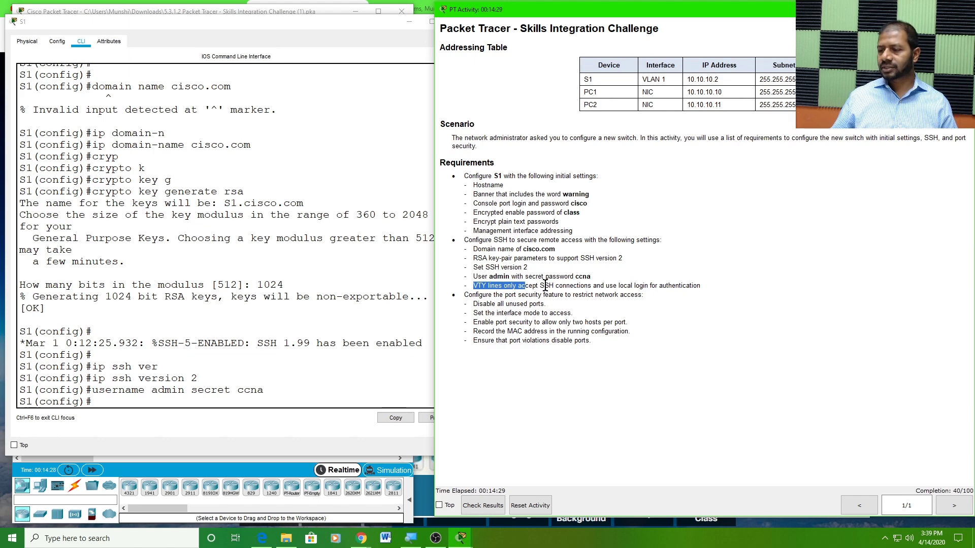
double_click(545, 285)
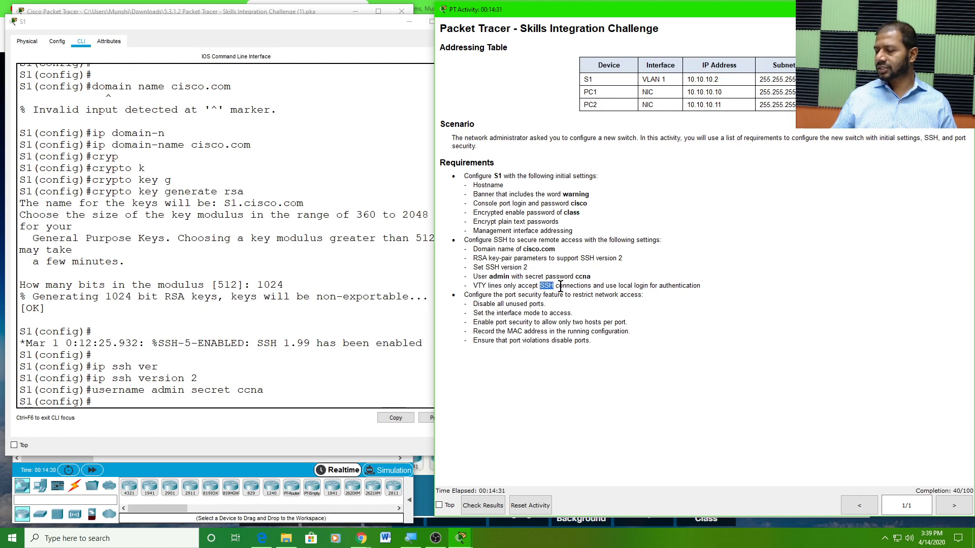
drag(608, 285, 700, 287)
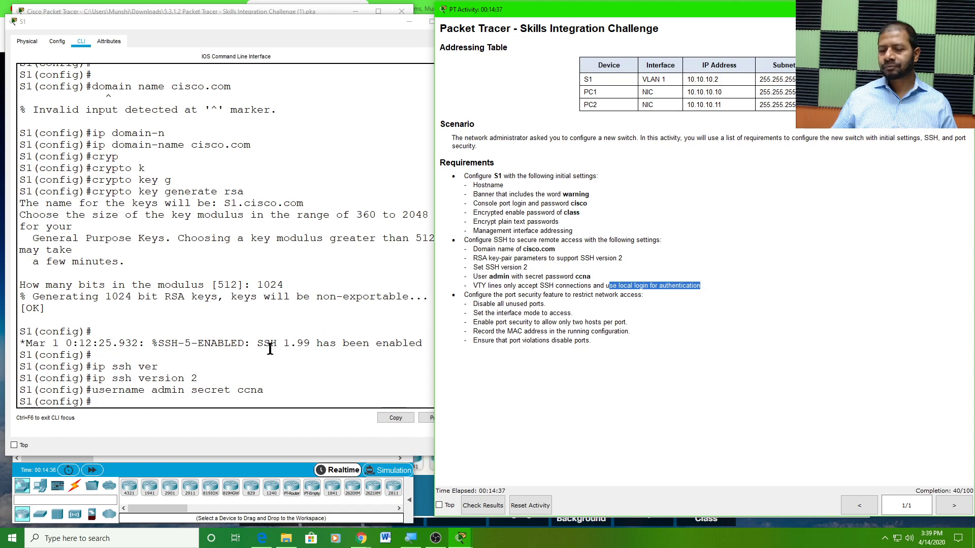
click(102, 400)
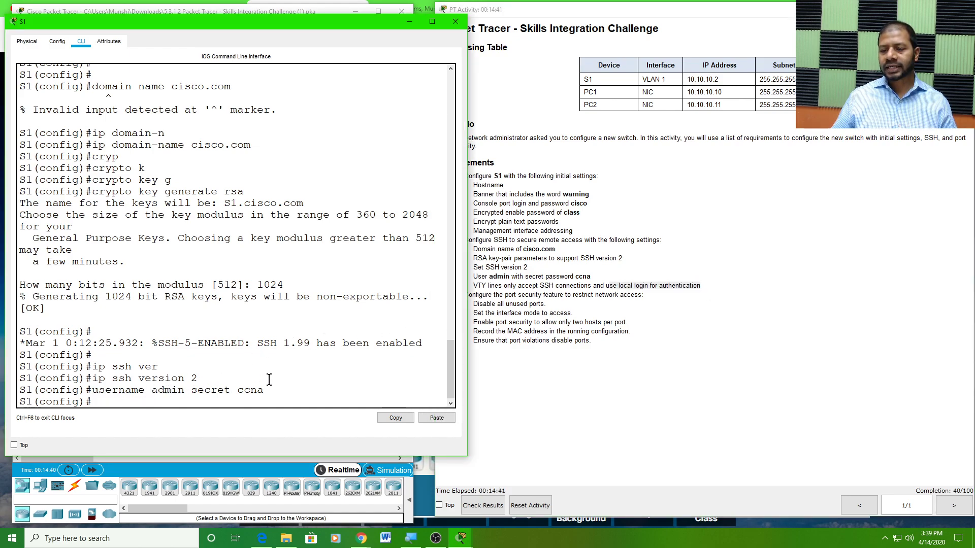
drag(265, 389, 89, 390)
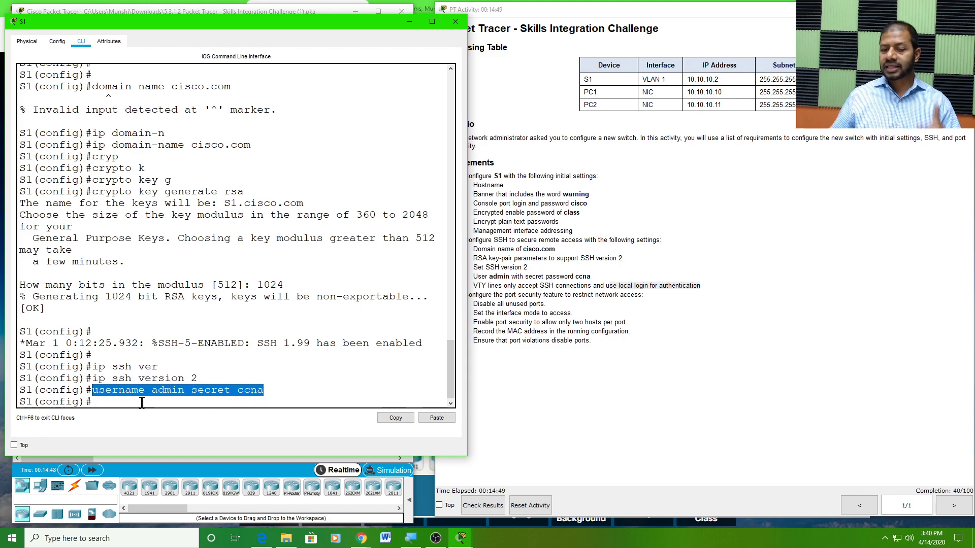
click(98, 403)
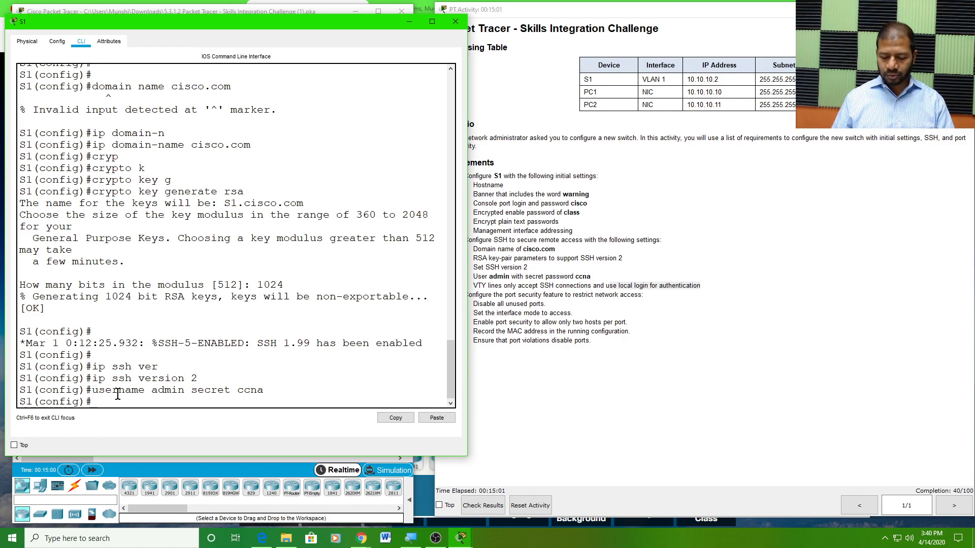
Configure line vty 0 15 with transport input ssh and login local, then exit
text(line vty 0 15)
key(Return)
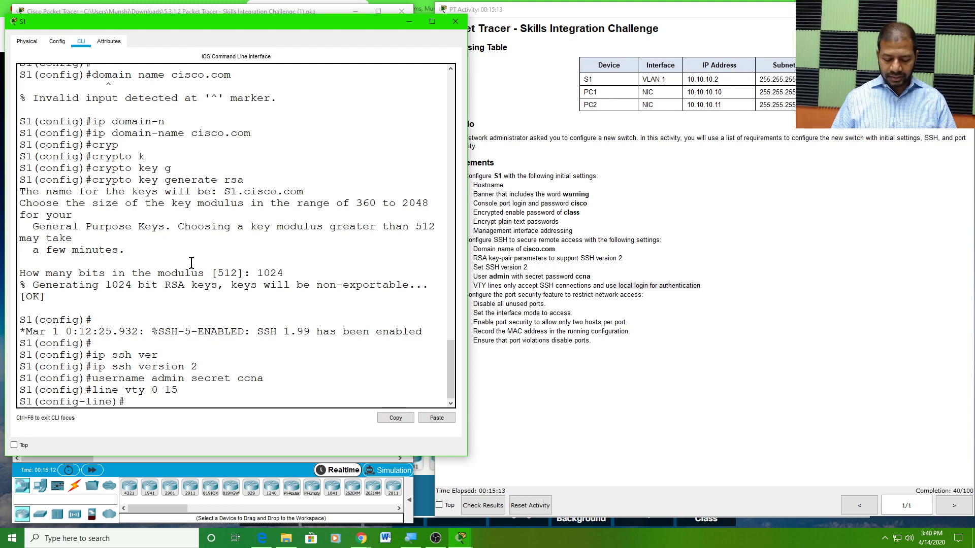
text(trans)
key(Tab)
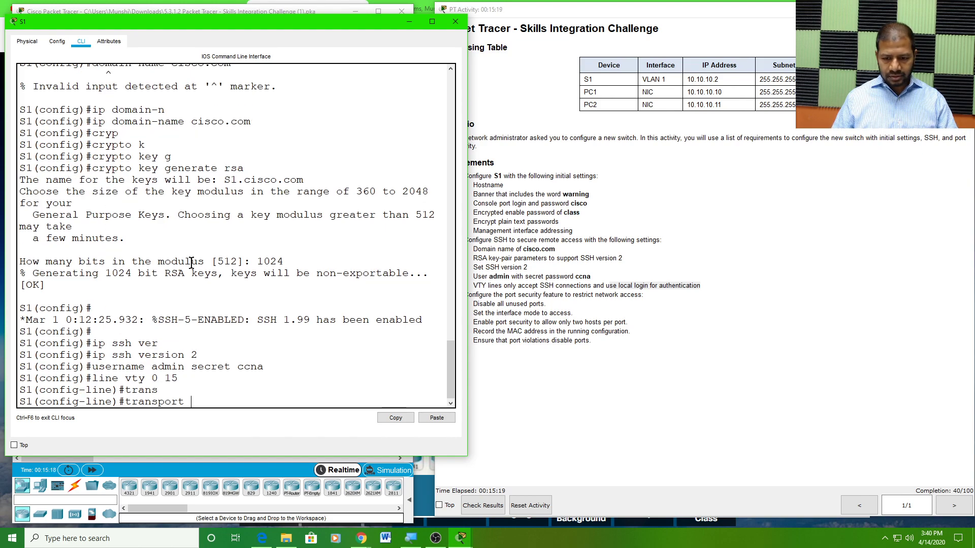
text(in)
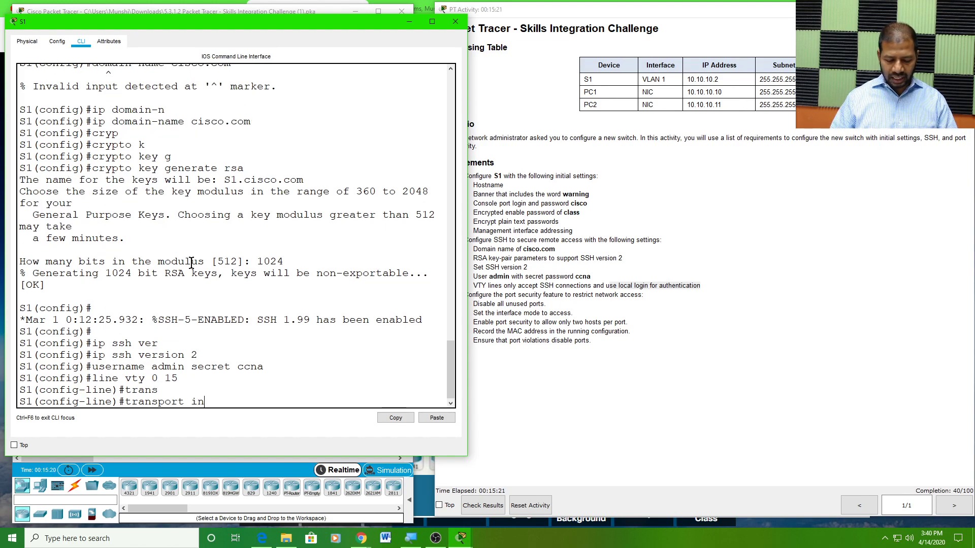
key(Tab)
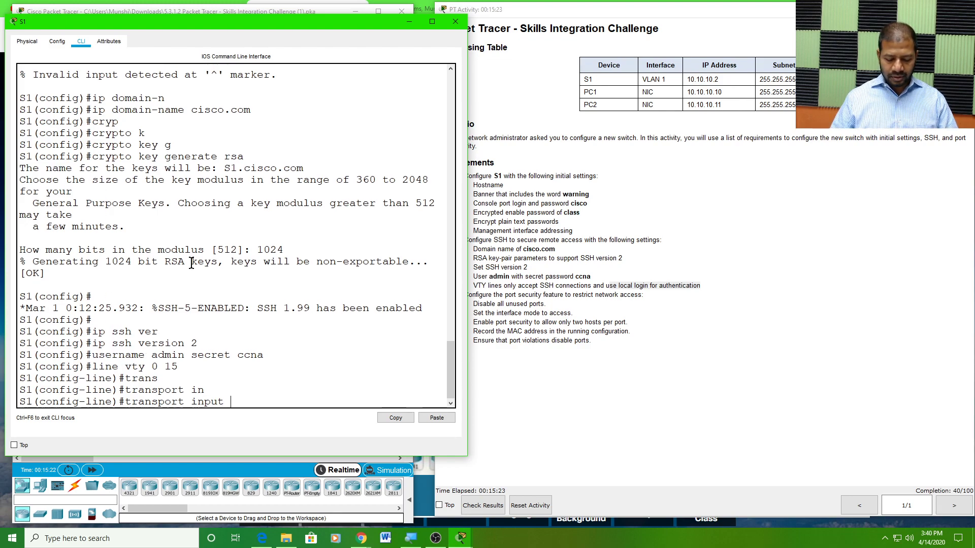
text(ssh)
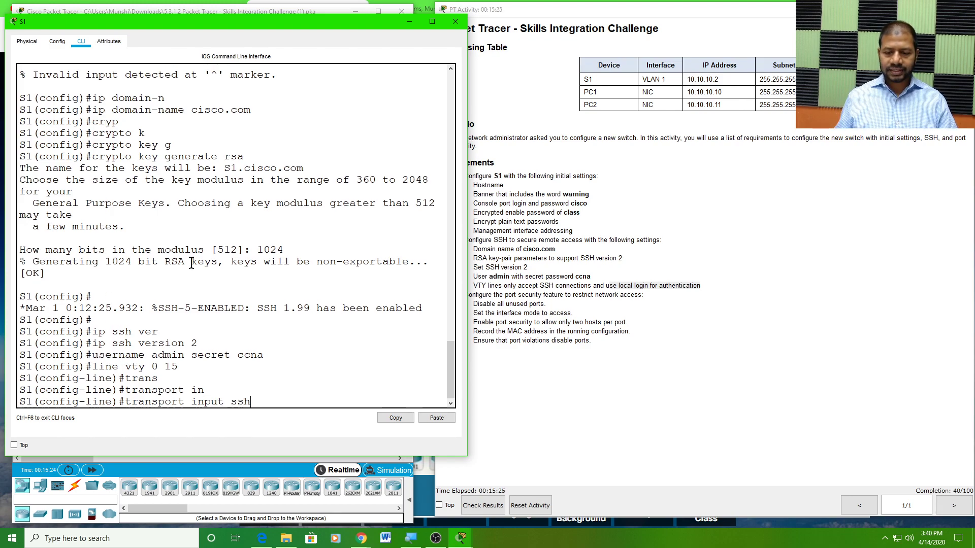
key(Return)
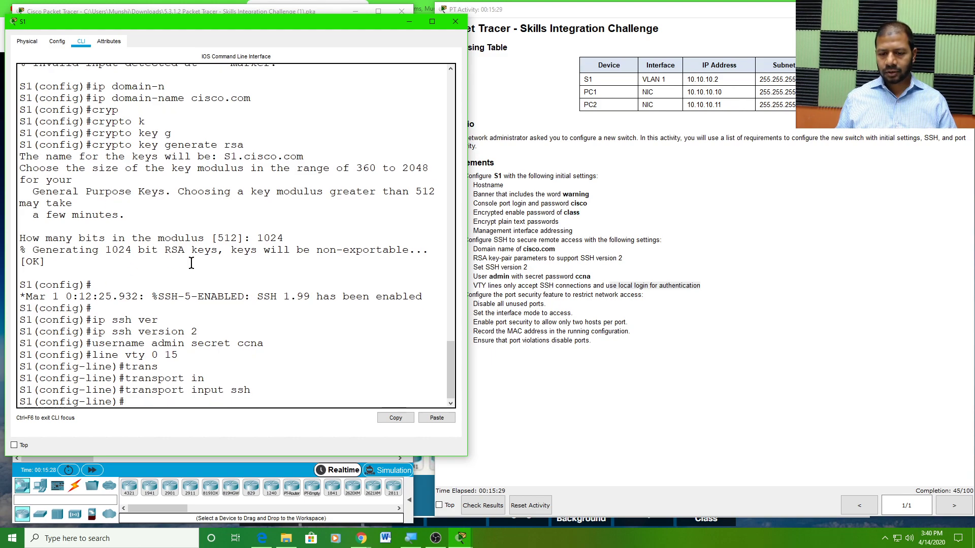
text(login)
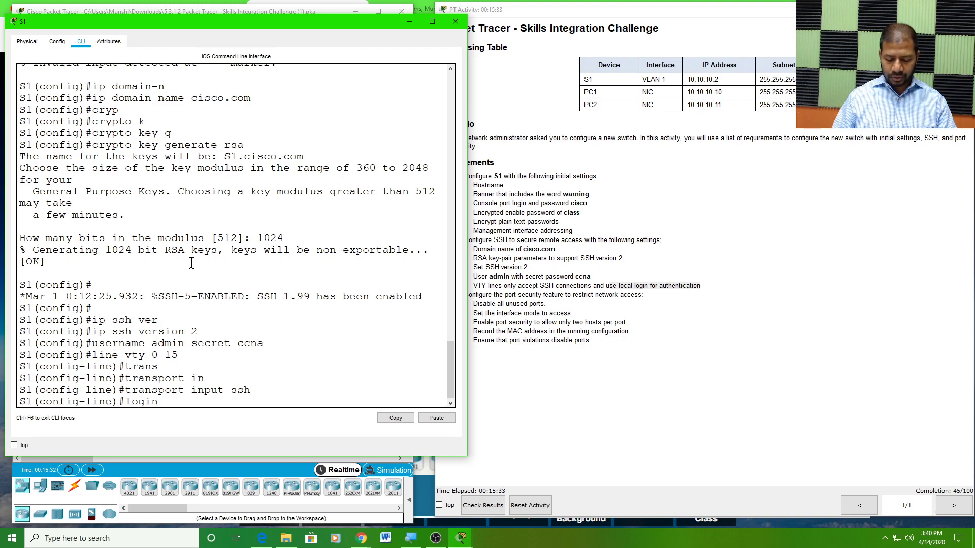
text( local)
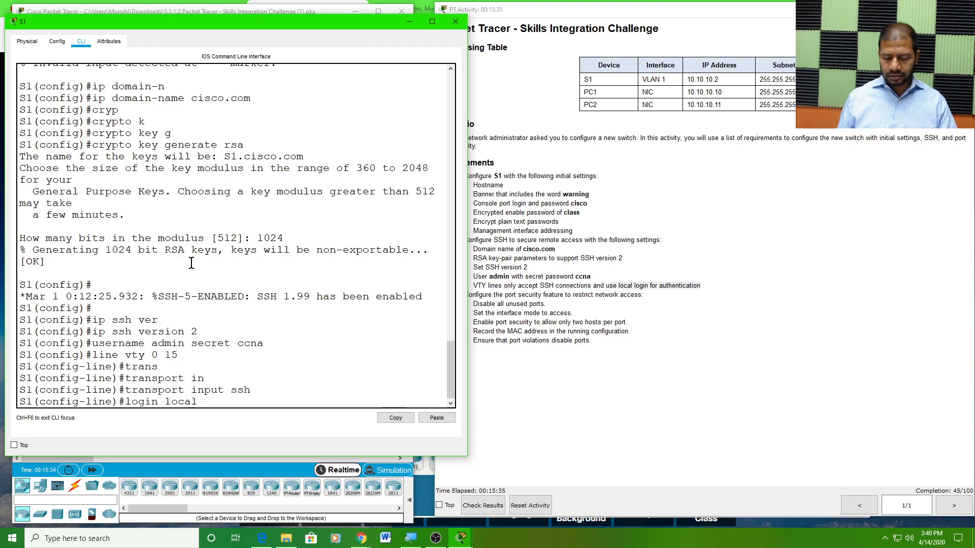
key(Return)
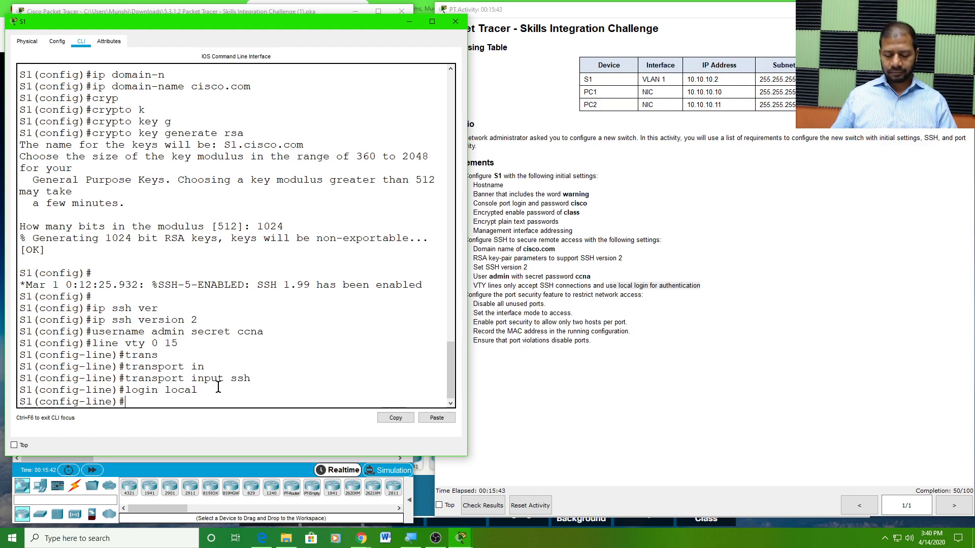
text(xit)
key(Return)
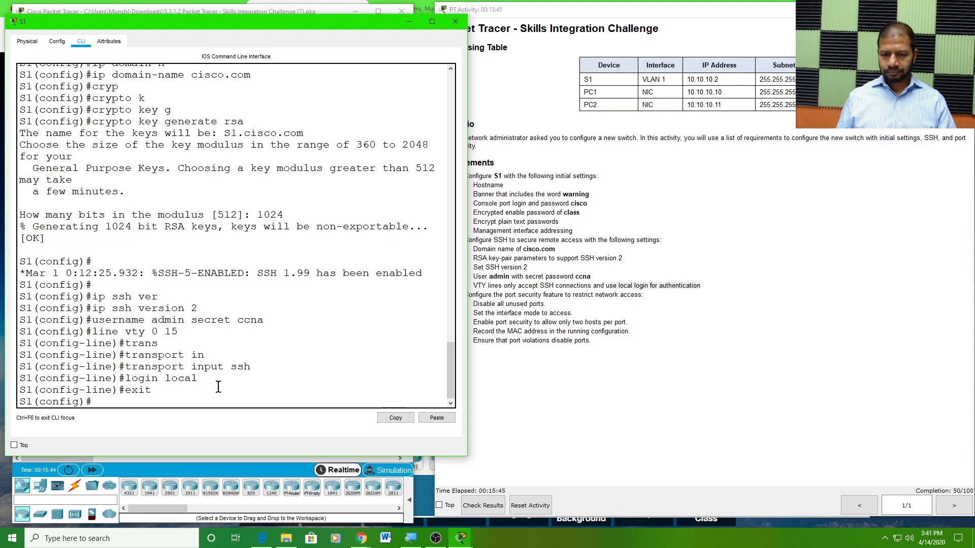
key(Return)
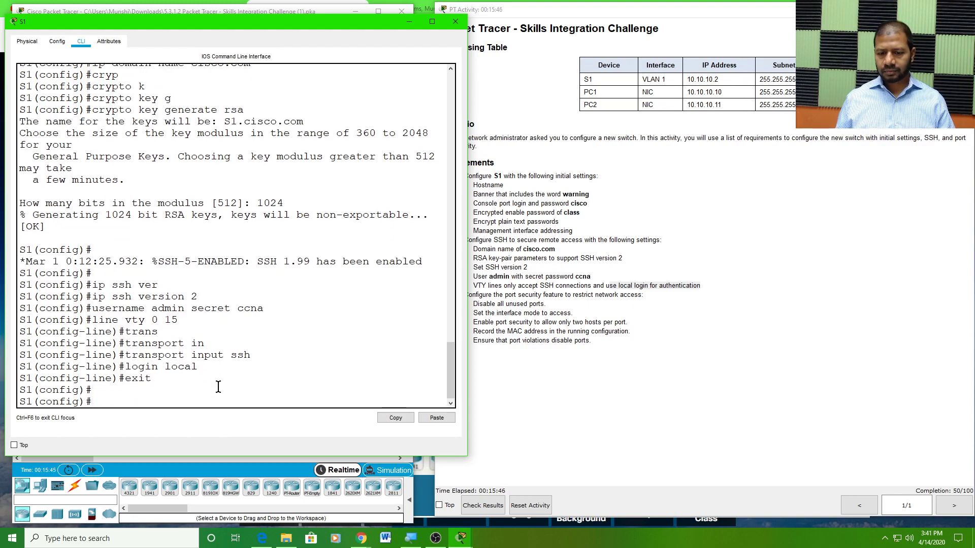
Read the port security and unused-ports requirements, then bring S1's CLI back to the front
click(530, 313)
drag(478, 285, 702, 285)
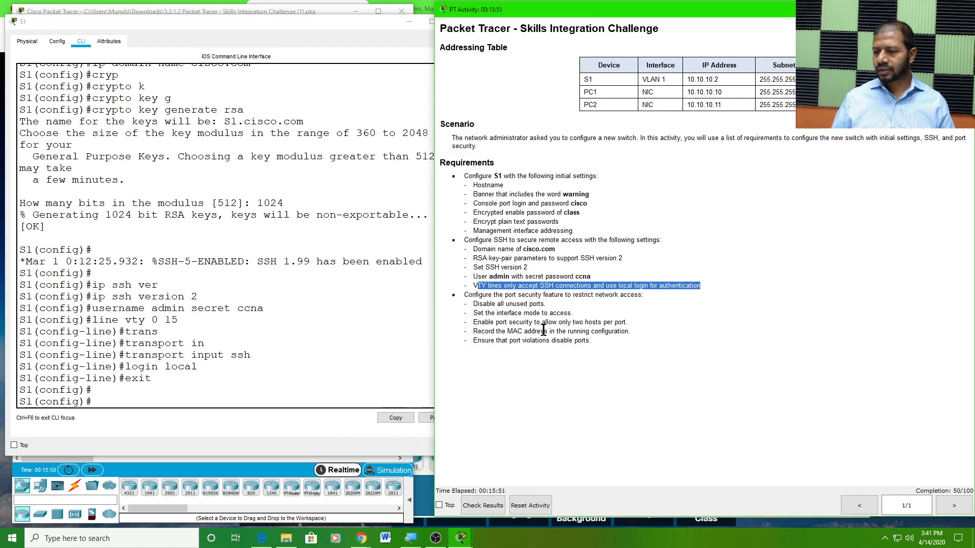
click(524, 322)
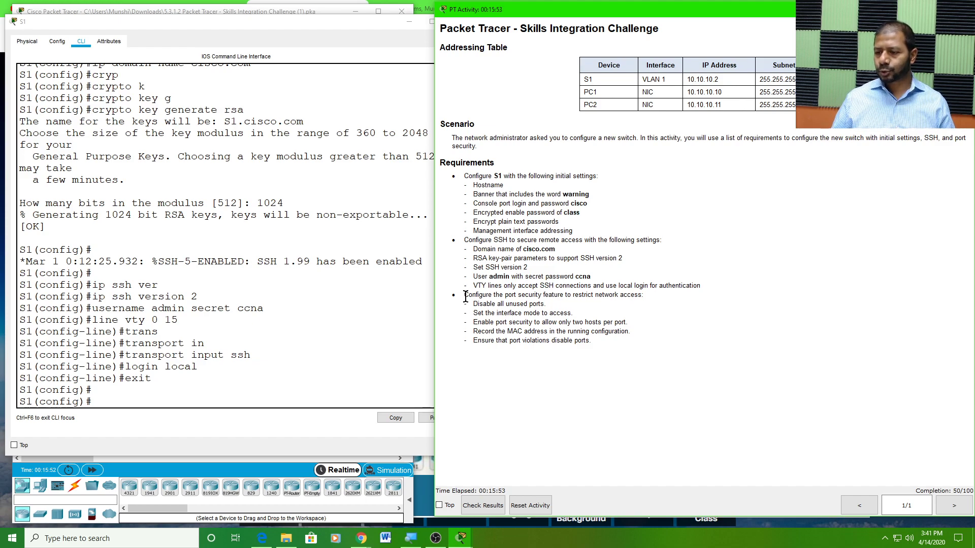
drag(468, 295, 550, 300)
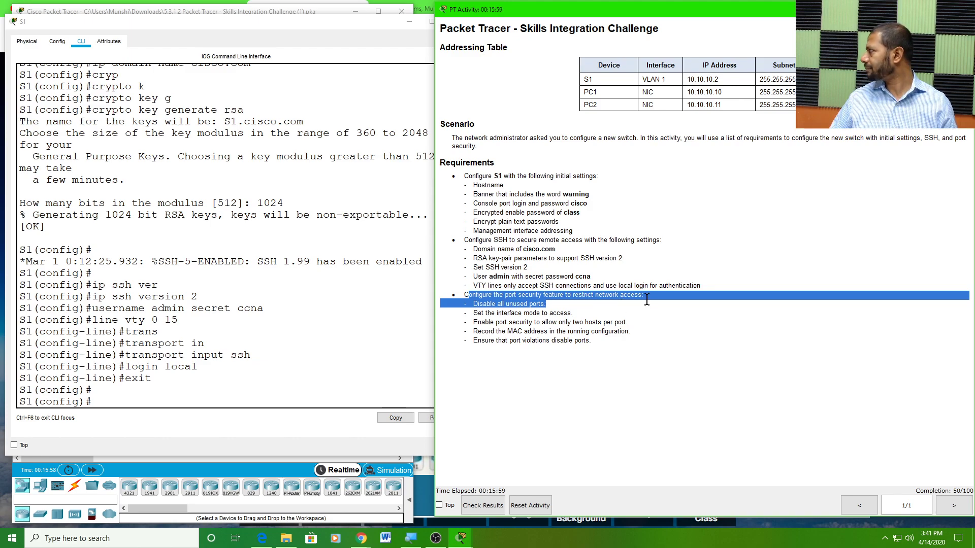
click(536, 311)
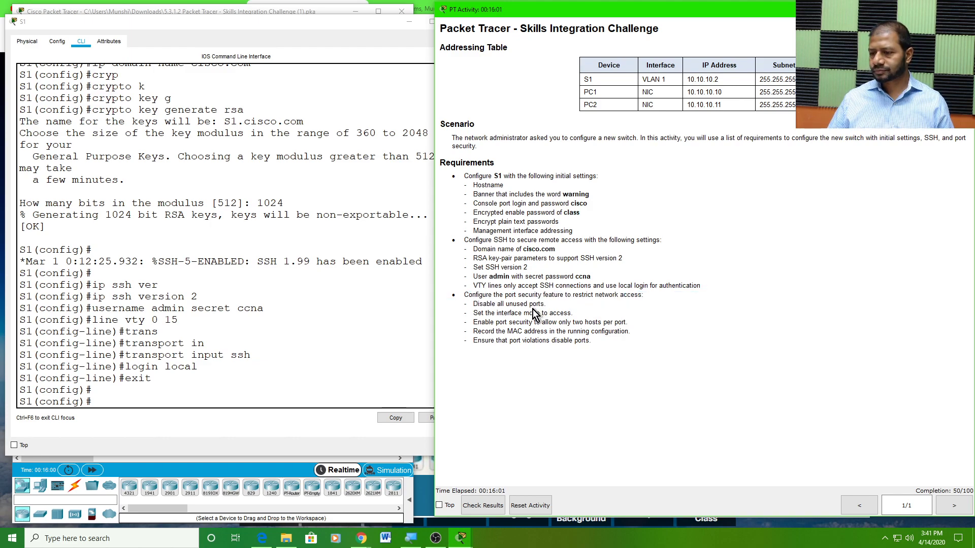
drag(473, 304, 544, 303)
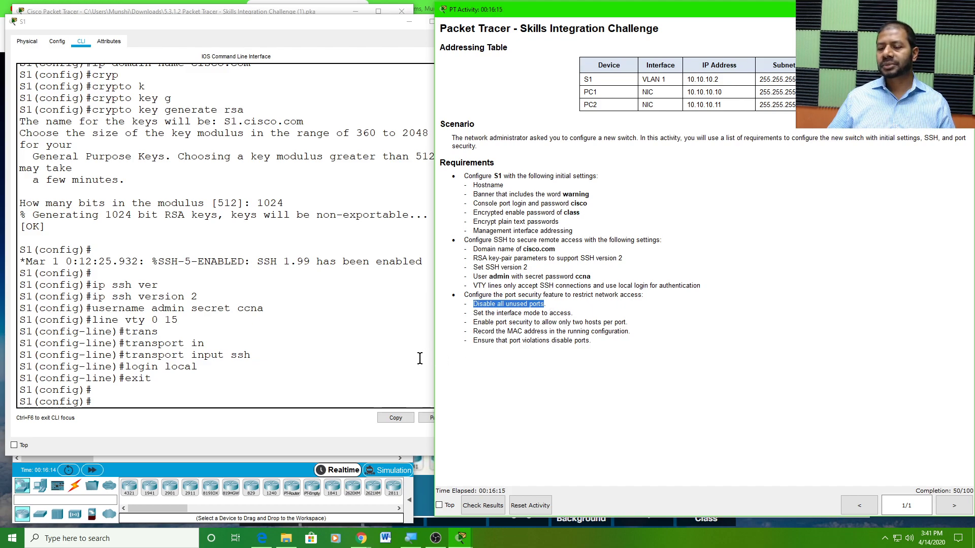
click(199, 398)
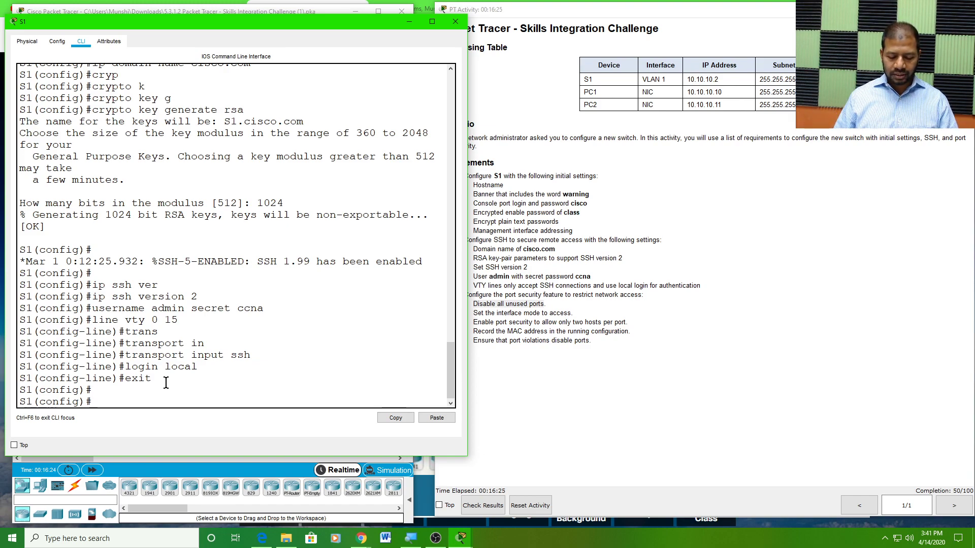
Exit configuration mode and run 'show ip interface brief' to list all S1 interfaces
text(exit)
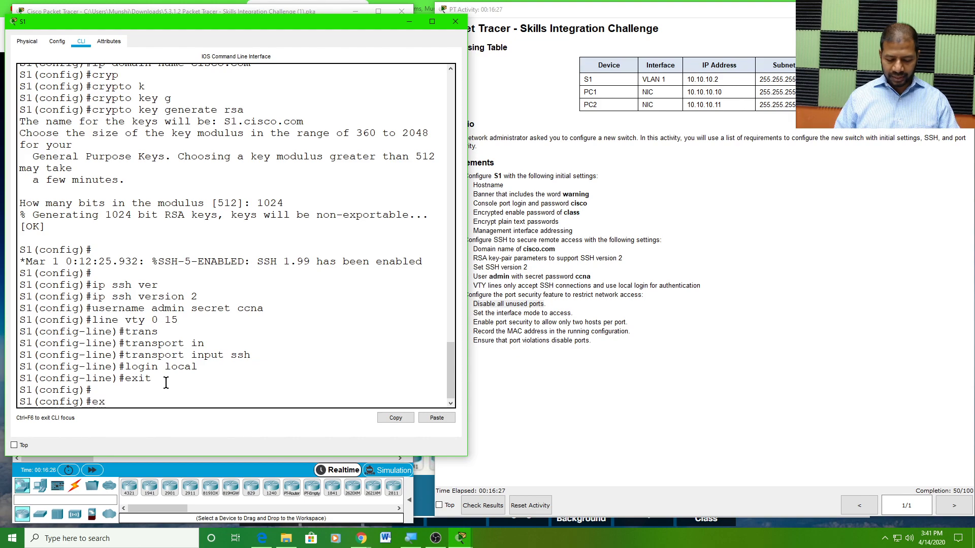
key(Return)
key(Return)
key(Return)
key(Return)
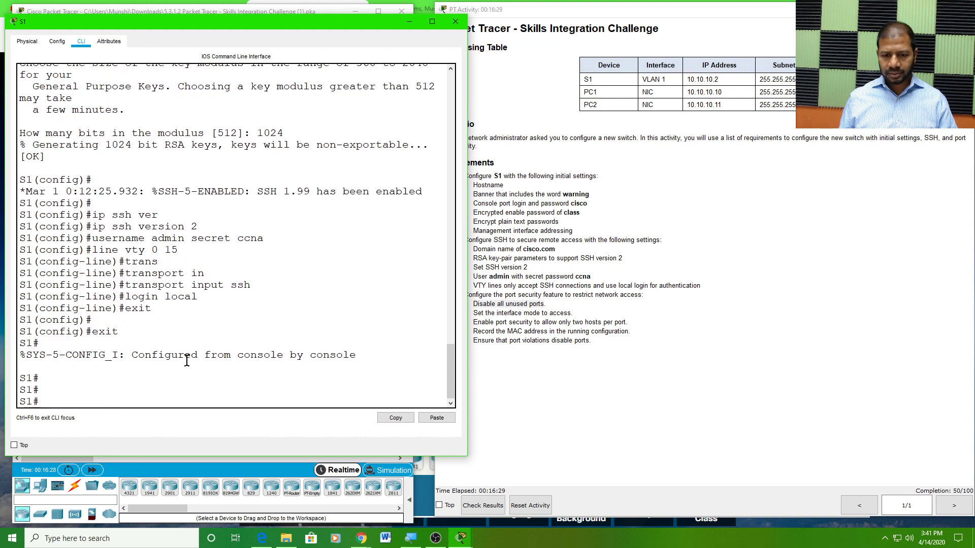
text(show ip int)
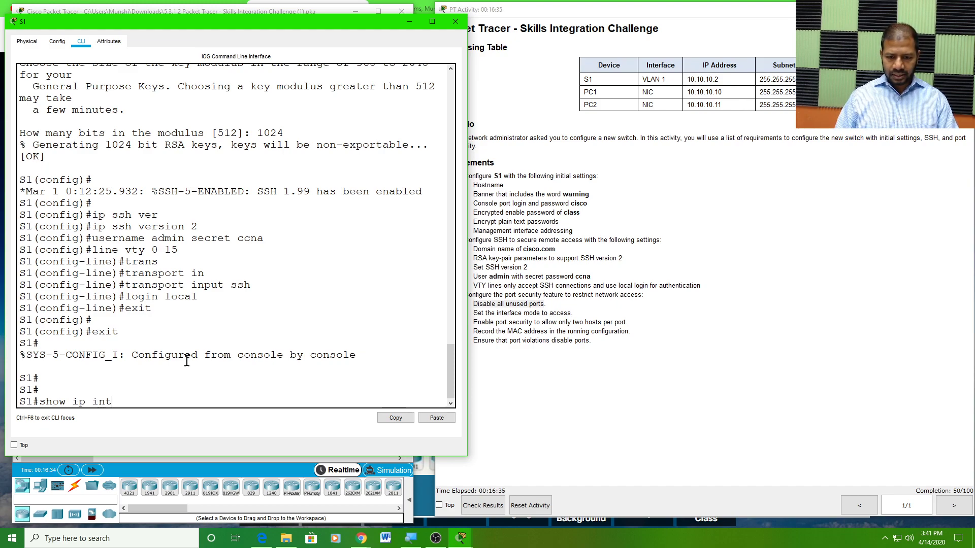
key(Tab)
text(brief)
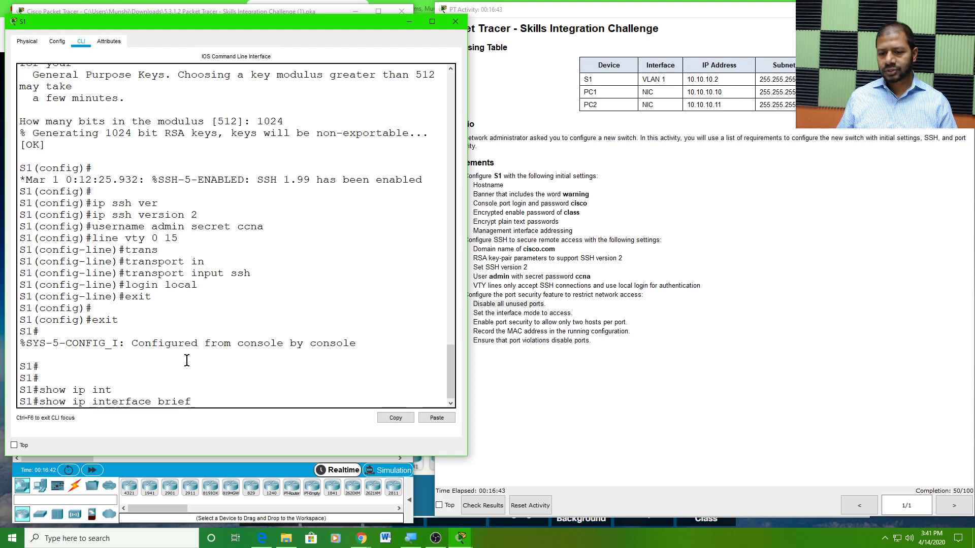
key(Return)
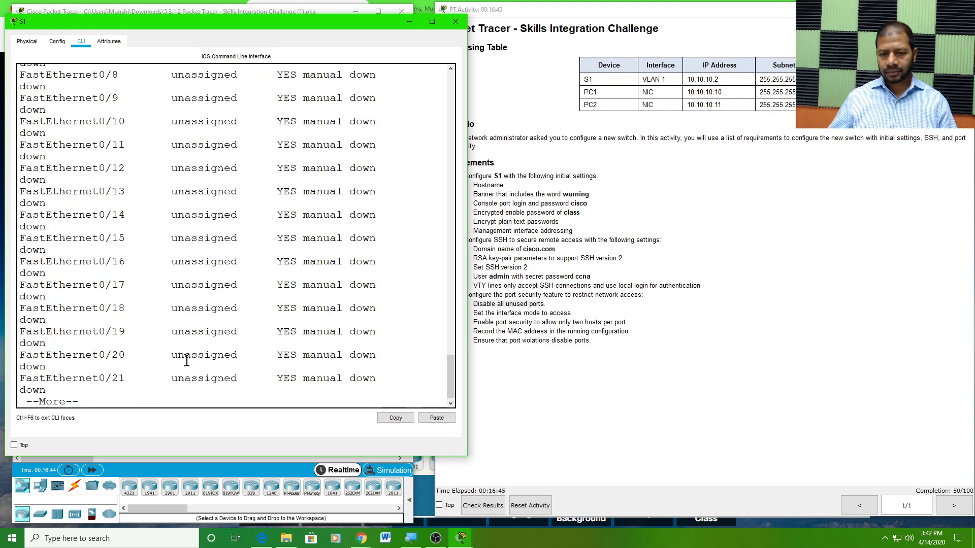
key(space)
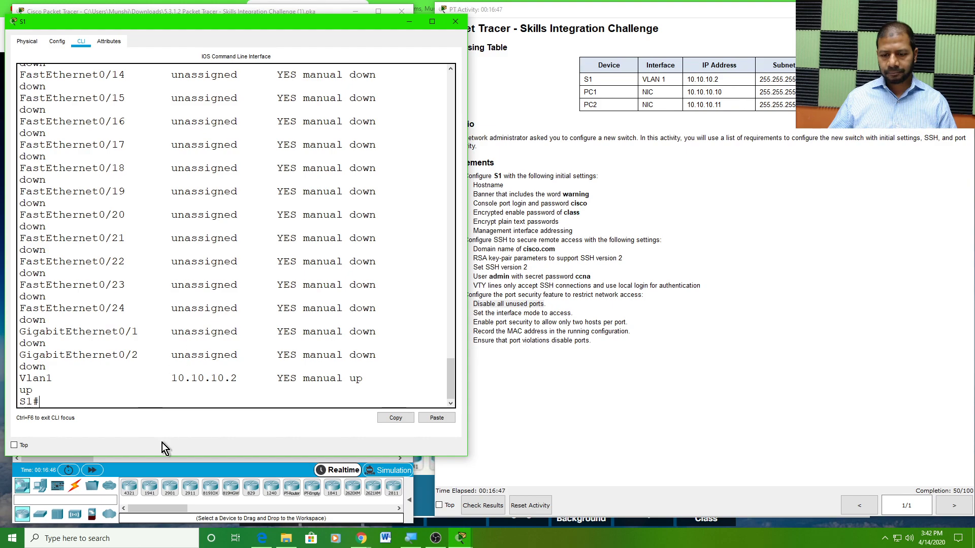
Enlarge the console and mark the up ports Fa0/1, Fa0/2, Vlan1 and the unused ports
drag(161, 457, 151, 510)
scroll(177, 347, up, 10)
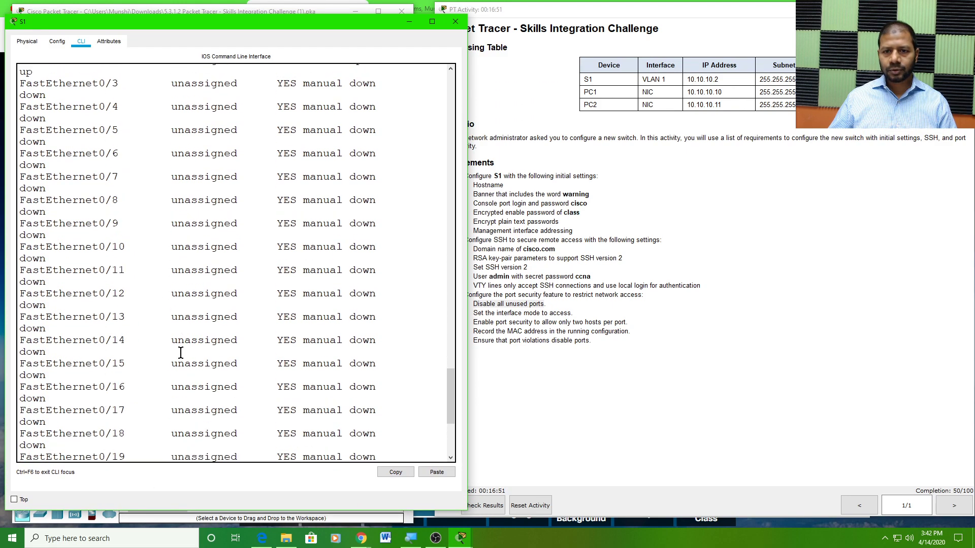
scroll(177, 347, up, 2)
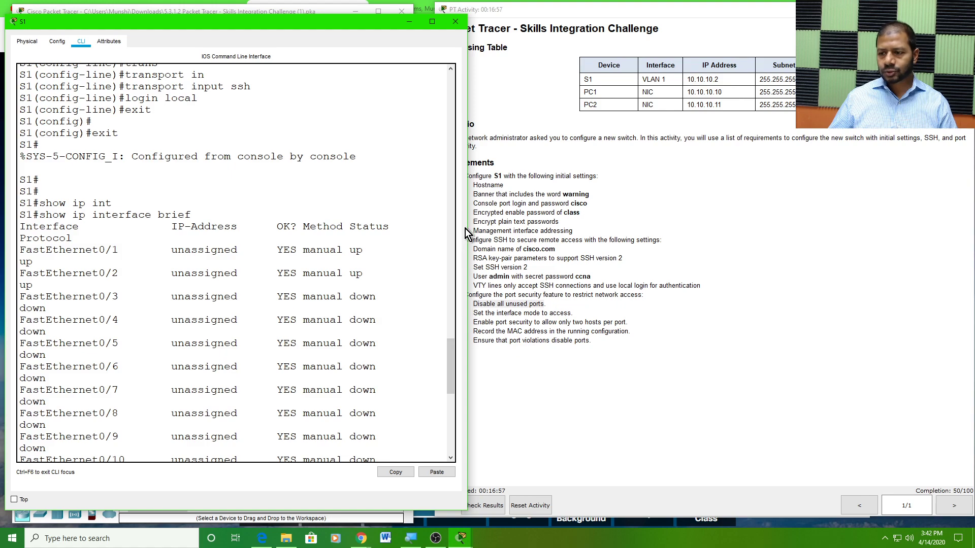
drag(468, 228, 563, 244)
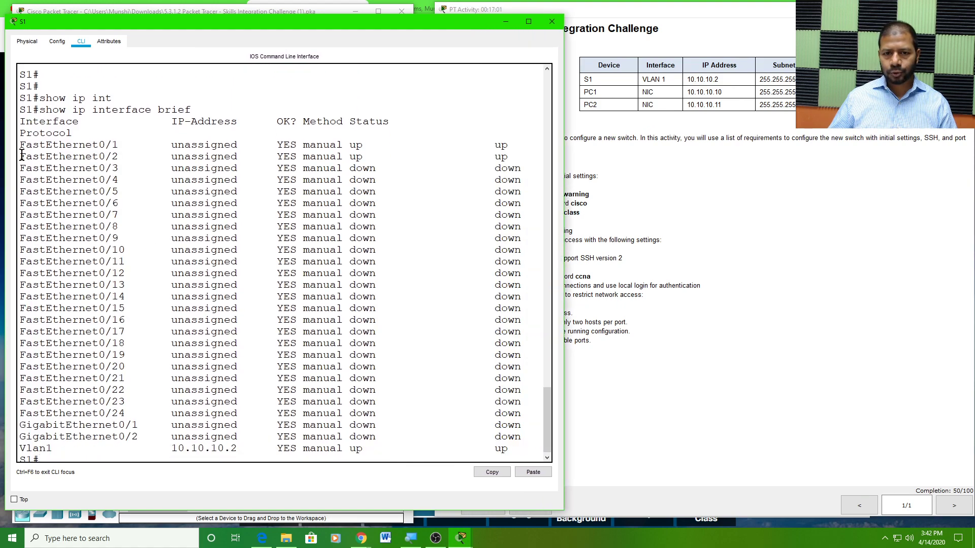
drag(20, 145, 521, 154)
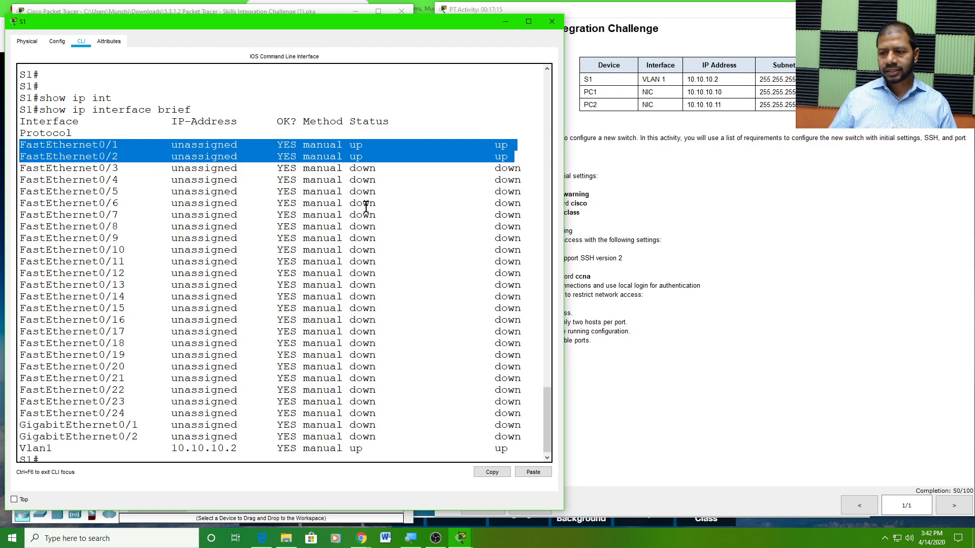
scroll(359, 236, down, 1)
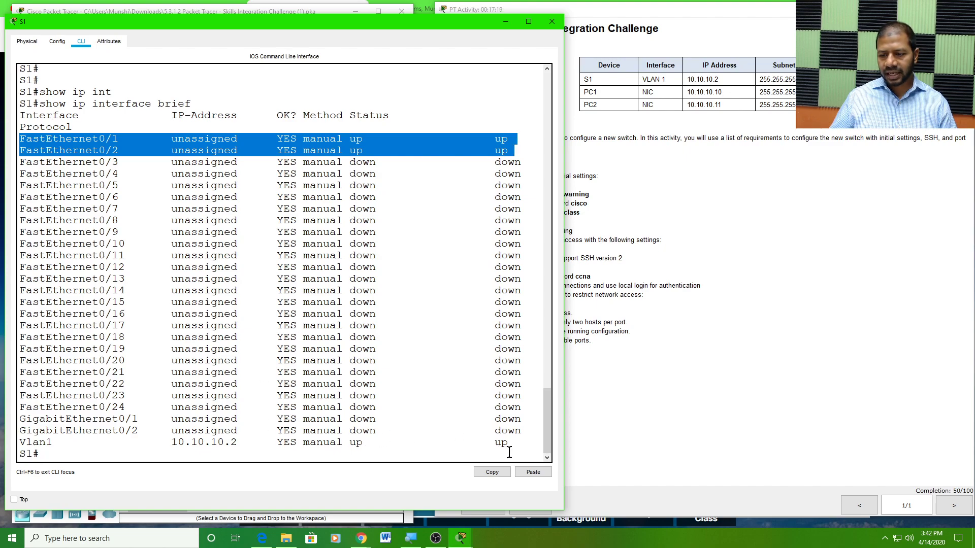
drag(513, 444, 19, 444)
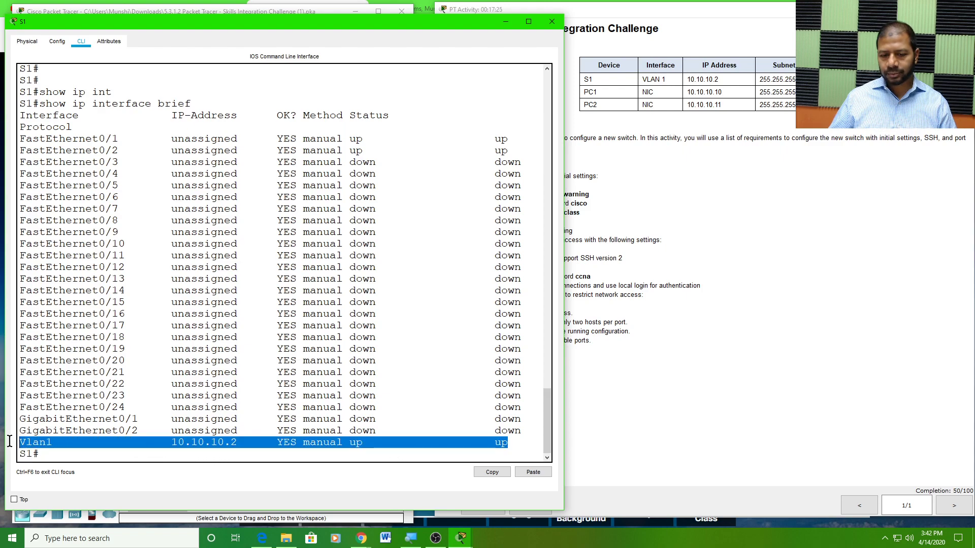
click(125, 408)
drag(123, 407, 19, 162)
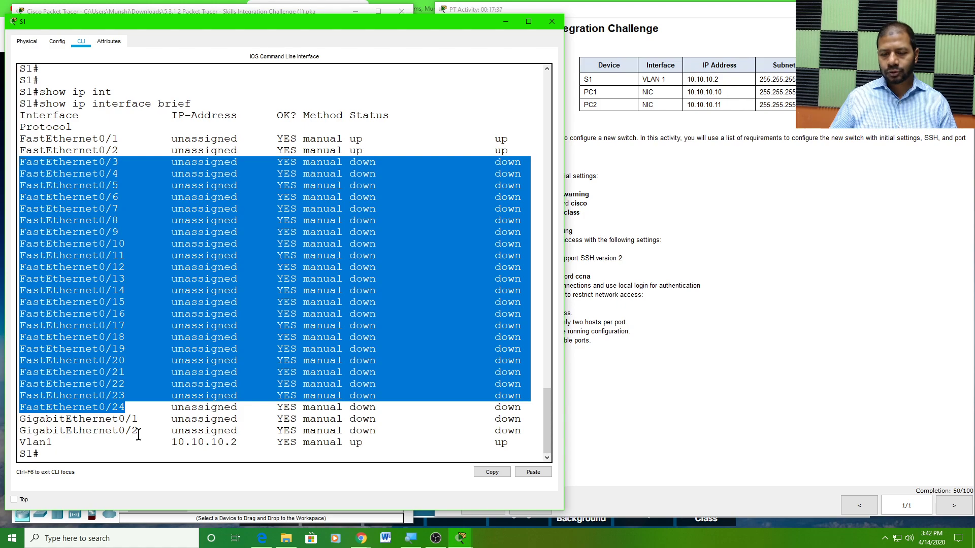
drag(138, 431, 21, 164)
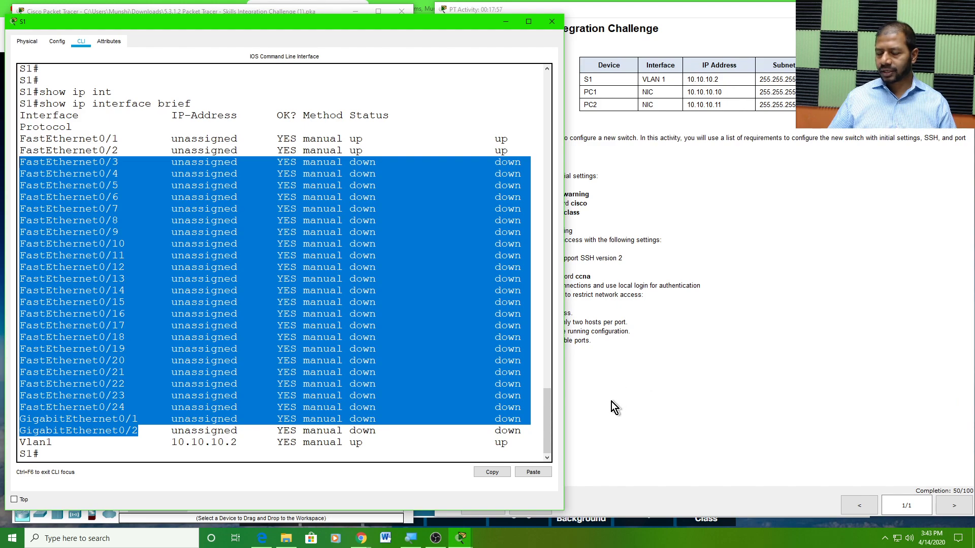
click(55, 451)
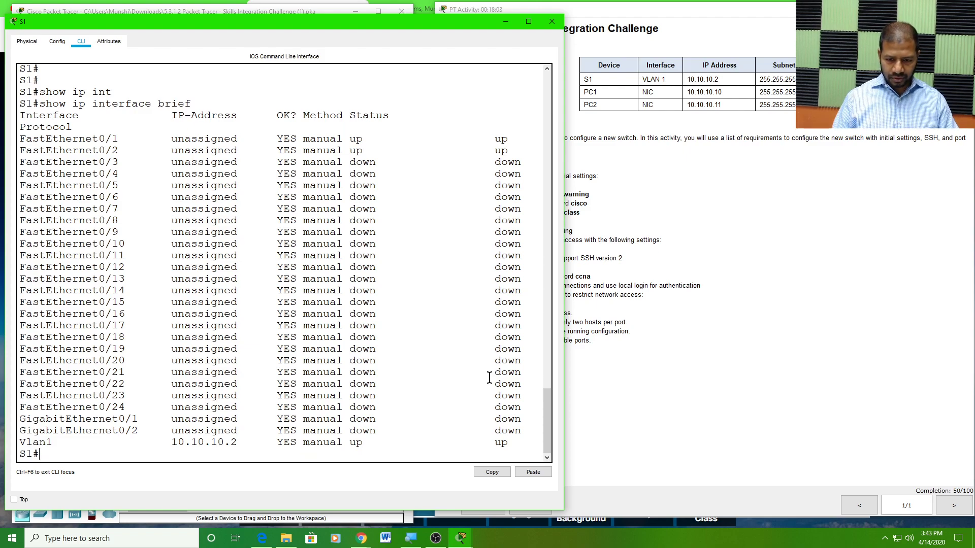
From config t, select interface range f0/3-24, g0/1-2 and issue shutdown
key(Return)
key(Return)
key(Return)
text(config t)
key(Return)
key(Return)
key(Return)
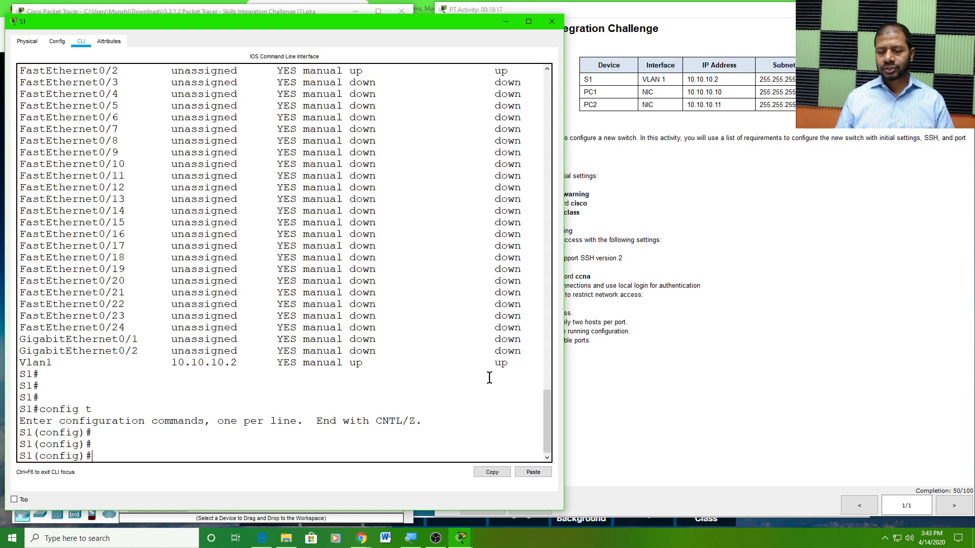
text(int)
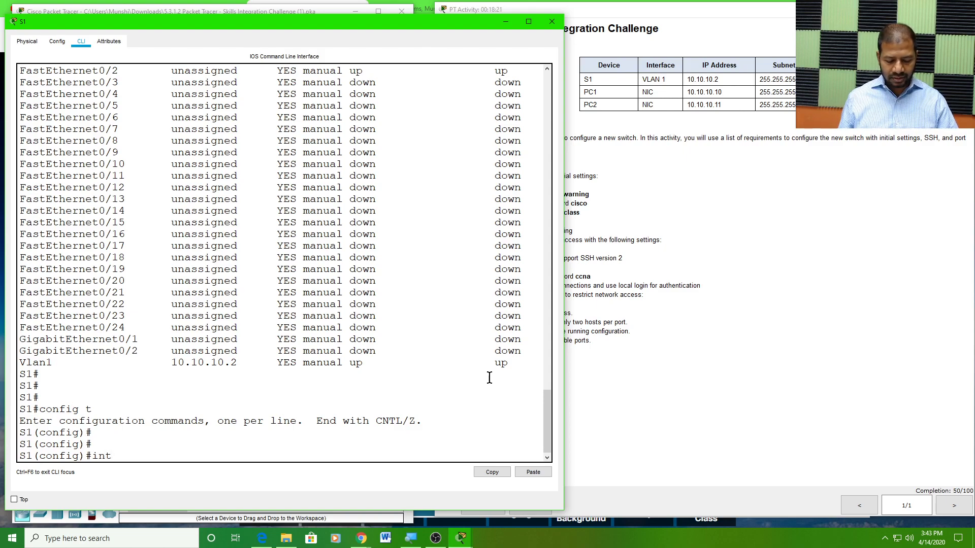
key(Tab)
text(range)
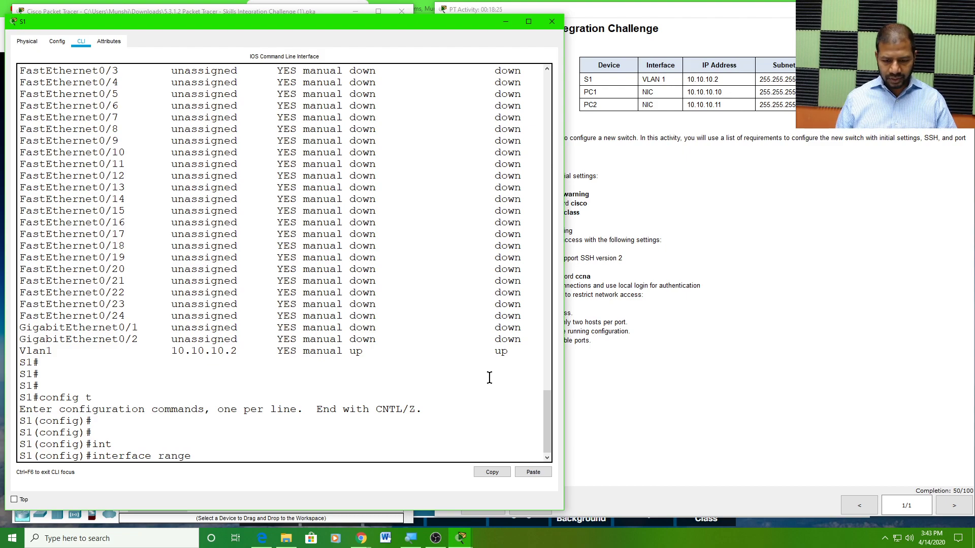
text( f)
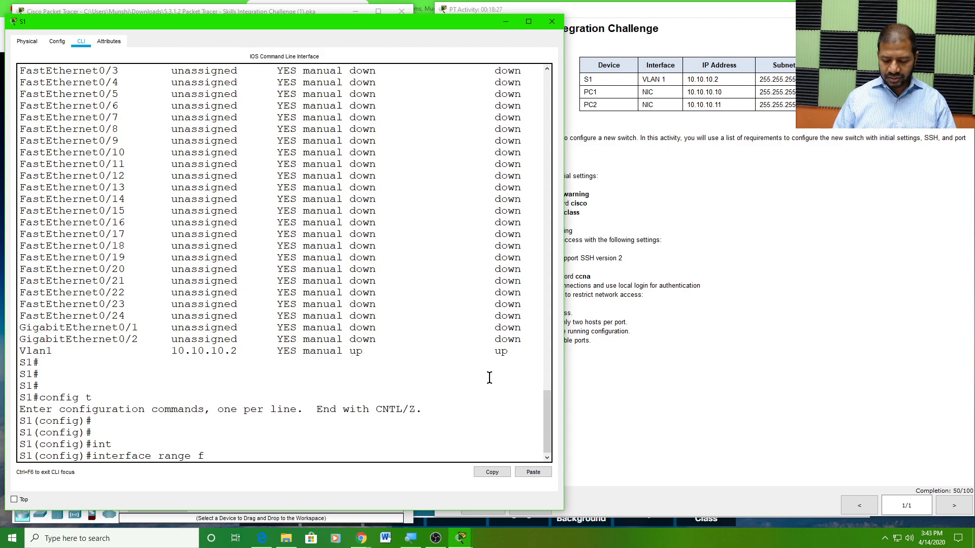
text(0/3)
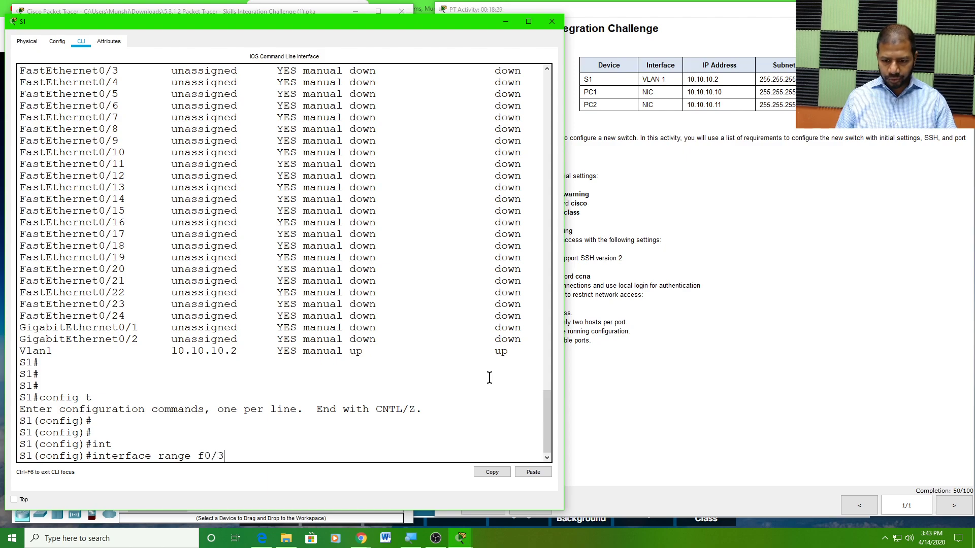
text(-24,)
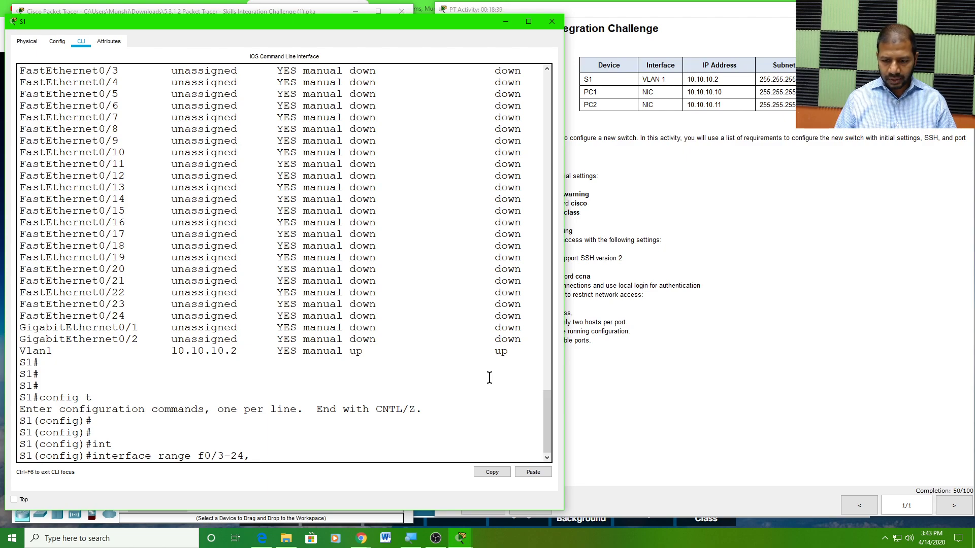
text(g)
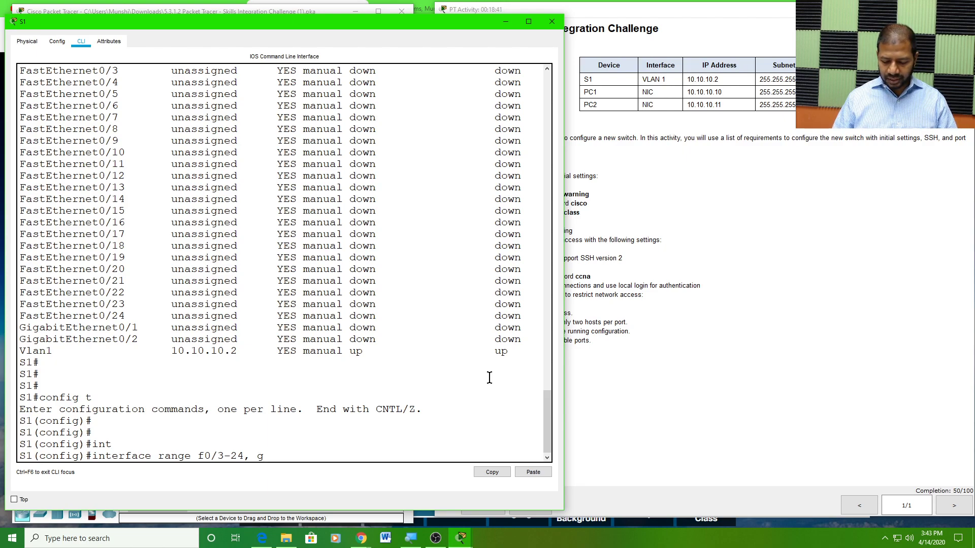
text(0/1)
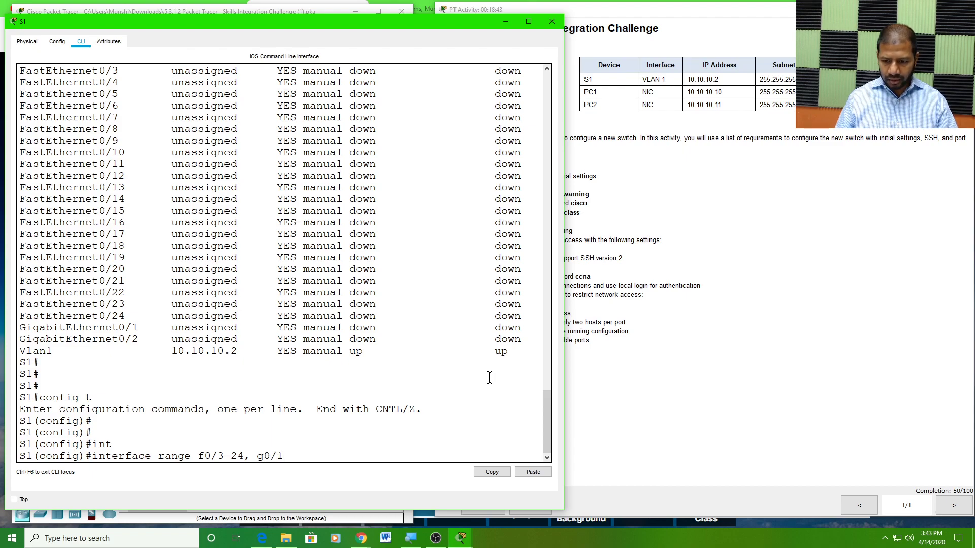
text(-2)
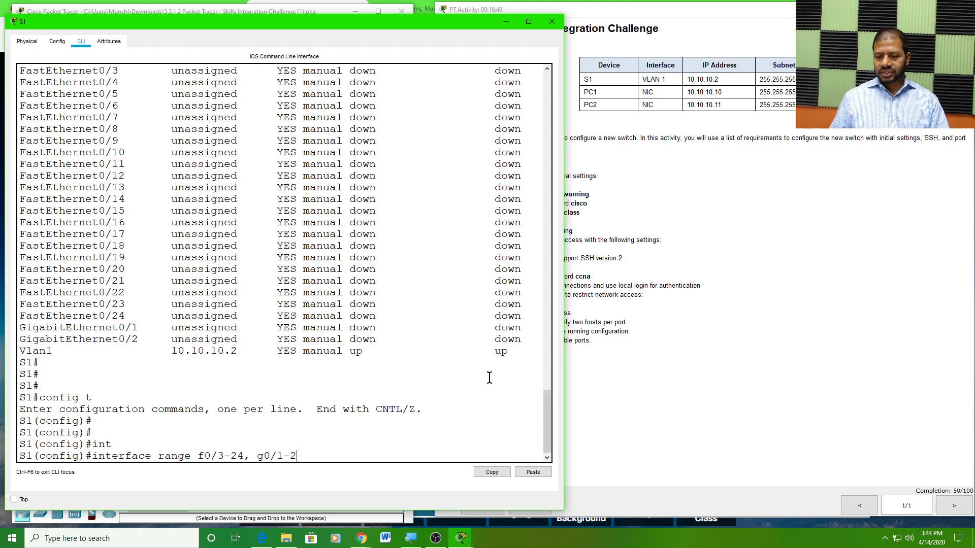
key(Return)
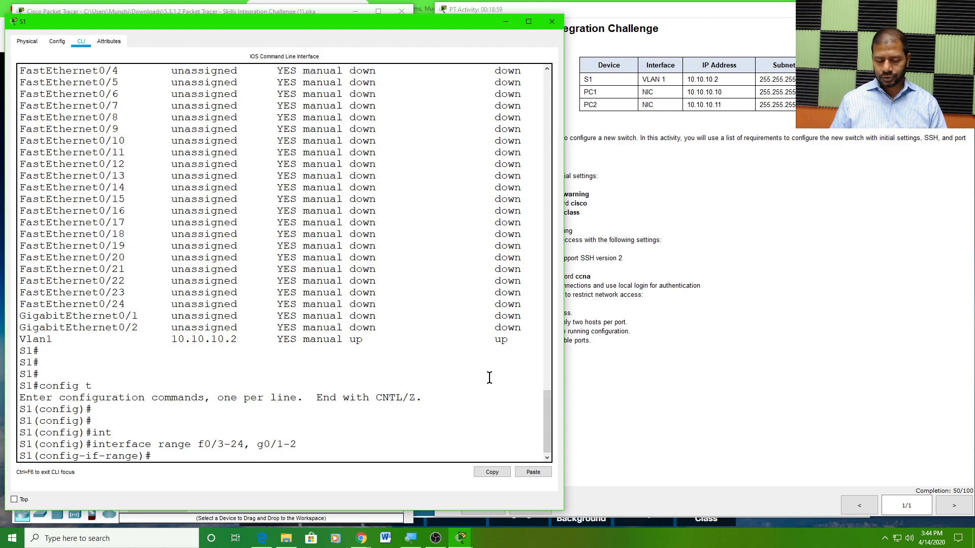
text(shut)
key(Tab)
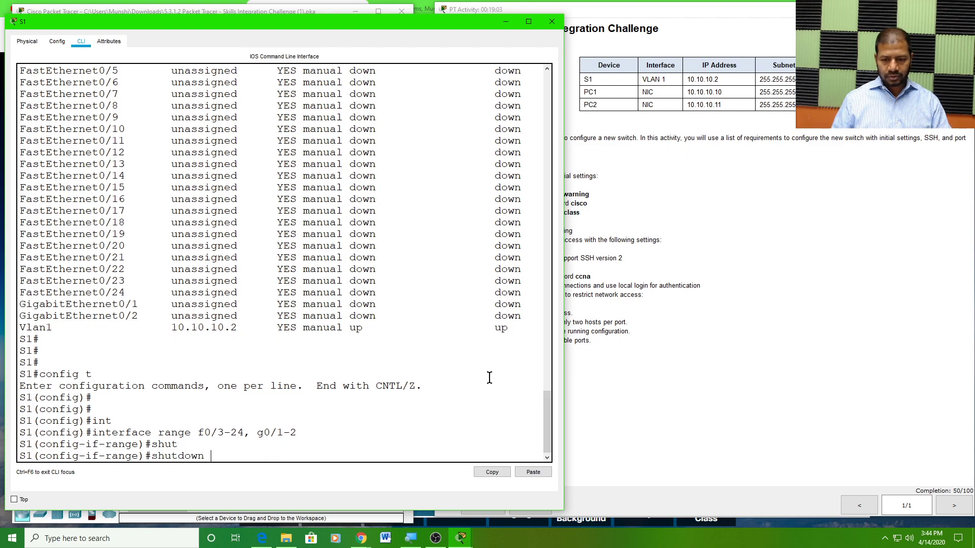
key(Return)
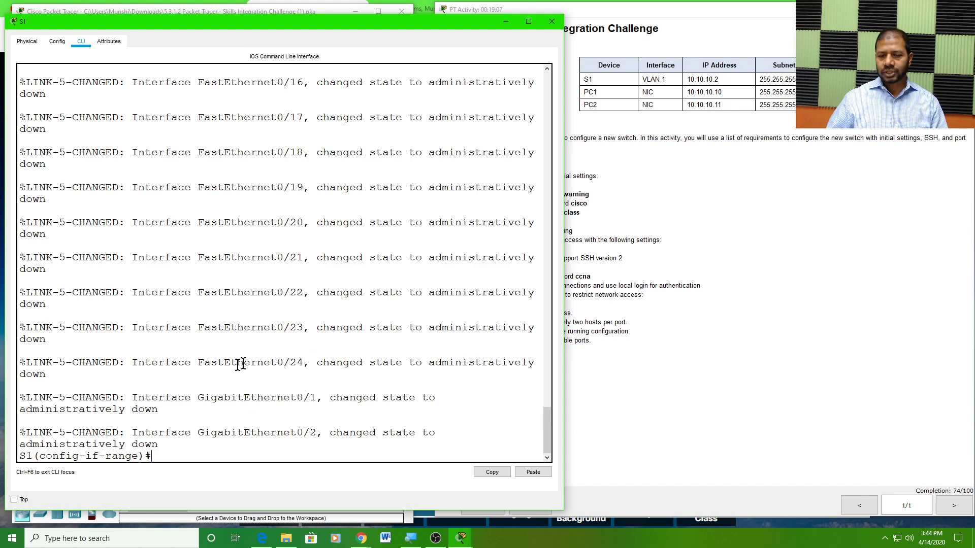
click(475, 327)
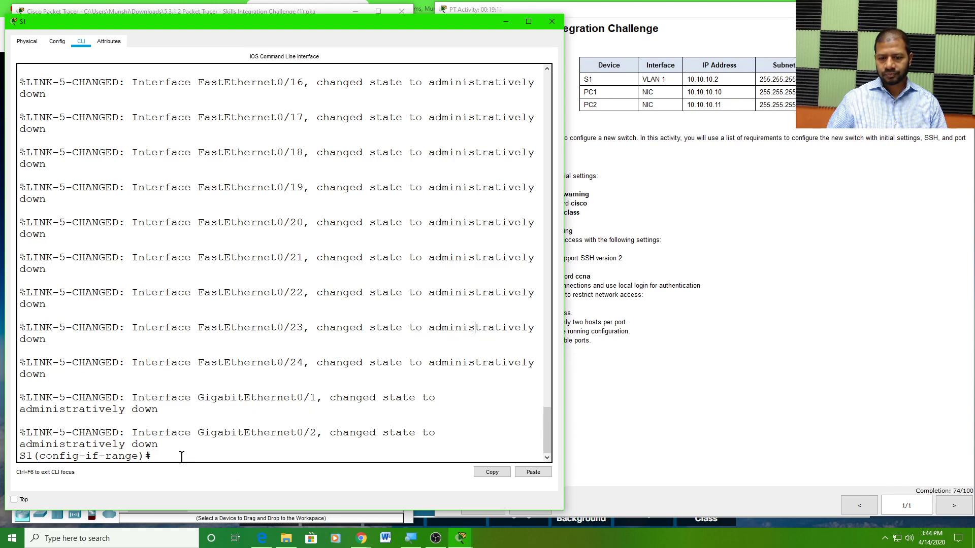
key(Return)
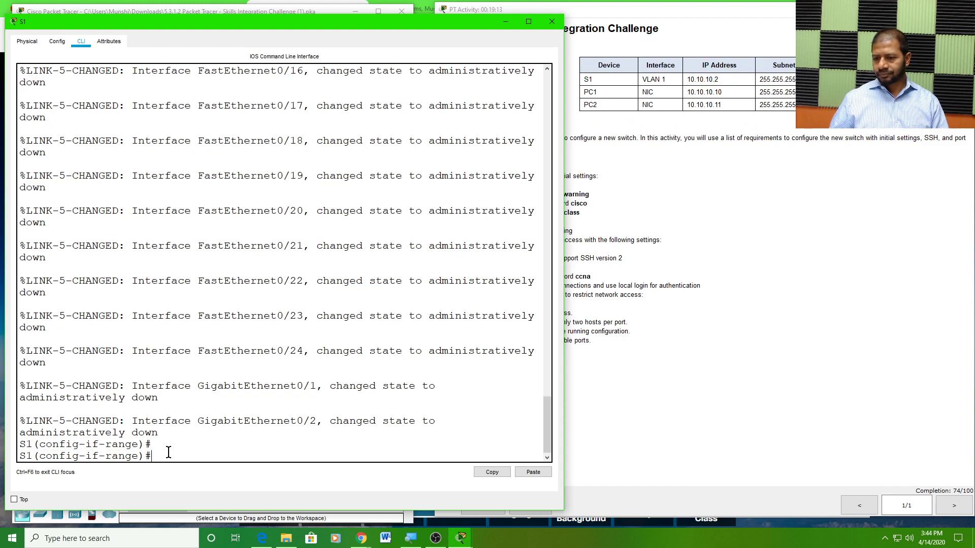
Review the access-mode and two-host port security requirements, then return to S1's CLI
click(650, 358)
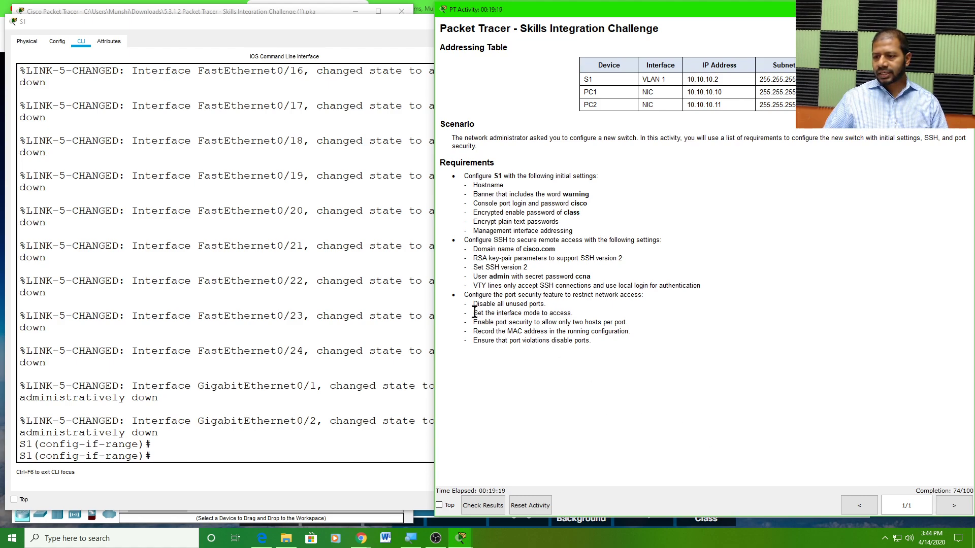
drag(475, 312, 578, 313)
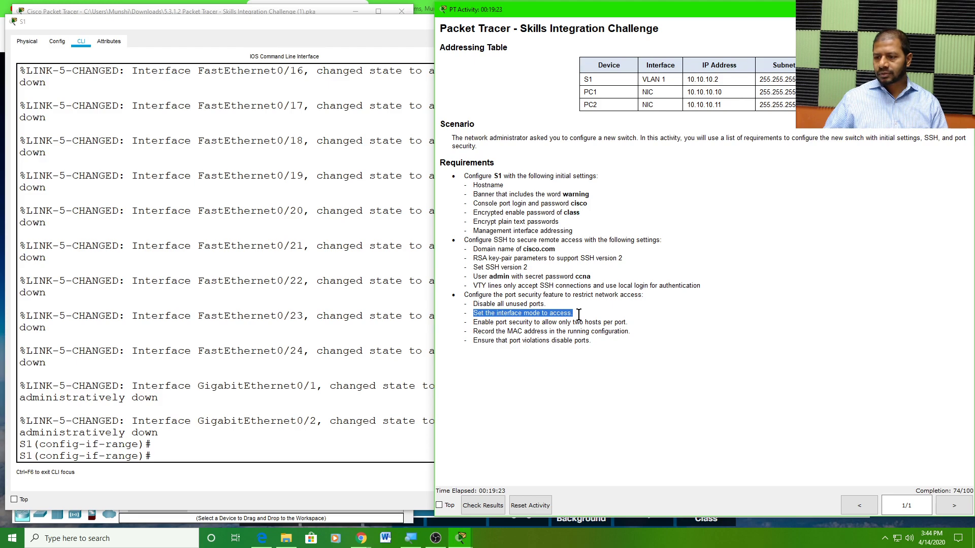
drag(493, 322, 631, 320)
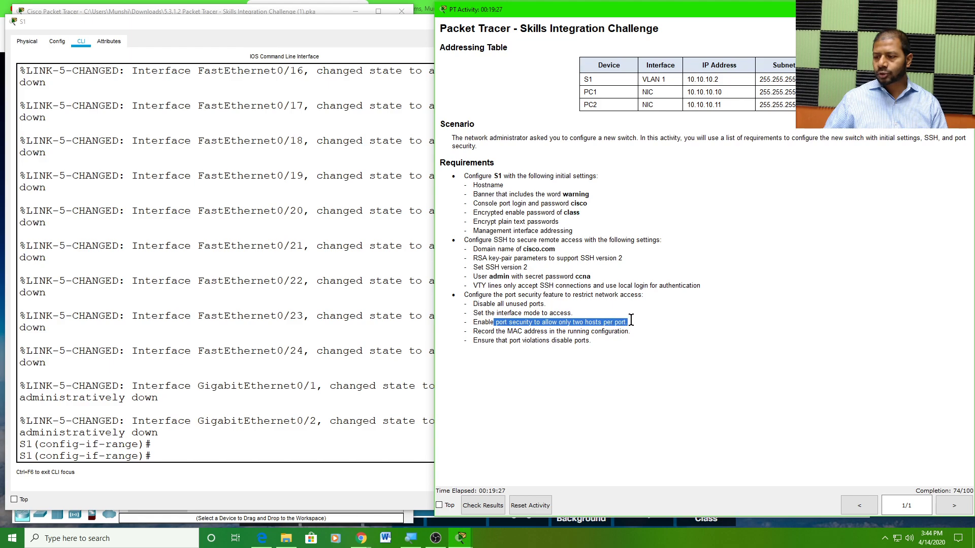
click(474, 310)
drag(474, 311, 633, 317)
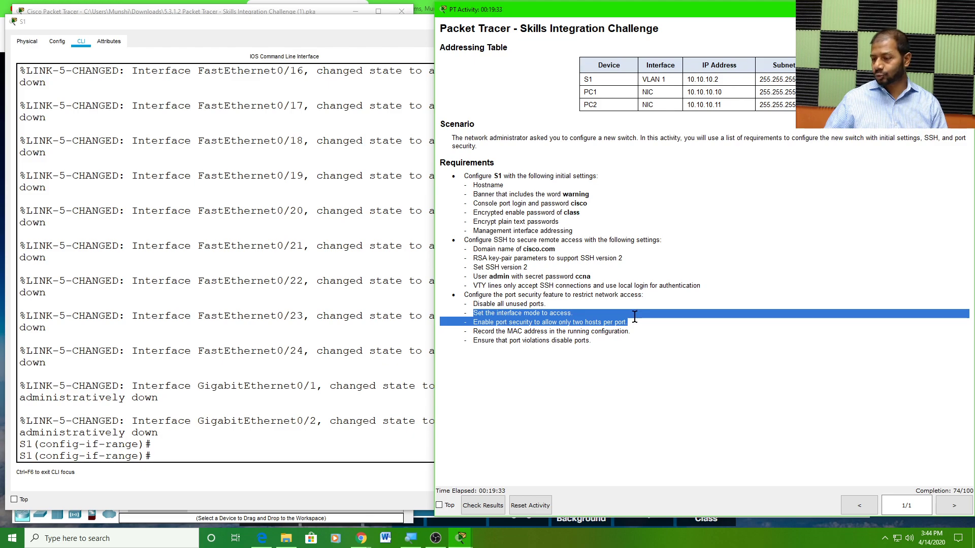
click(513, 322)
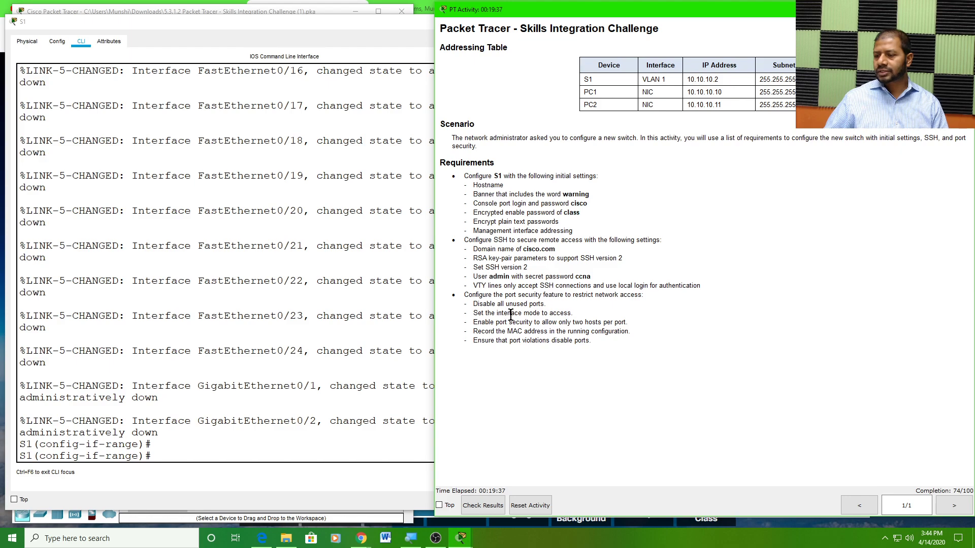
drag(506, 312, 576, 314)
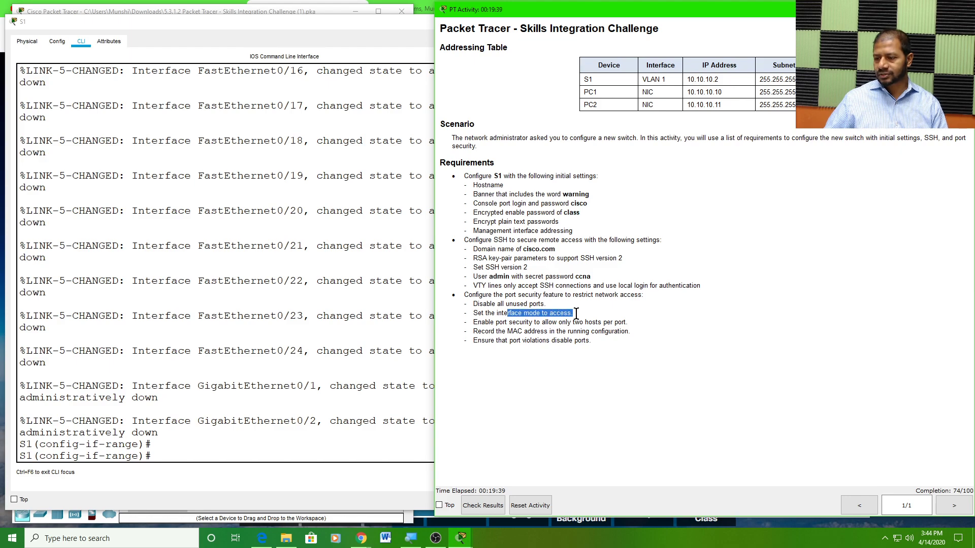
click(176, 451)
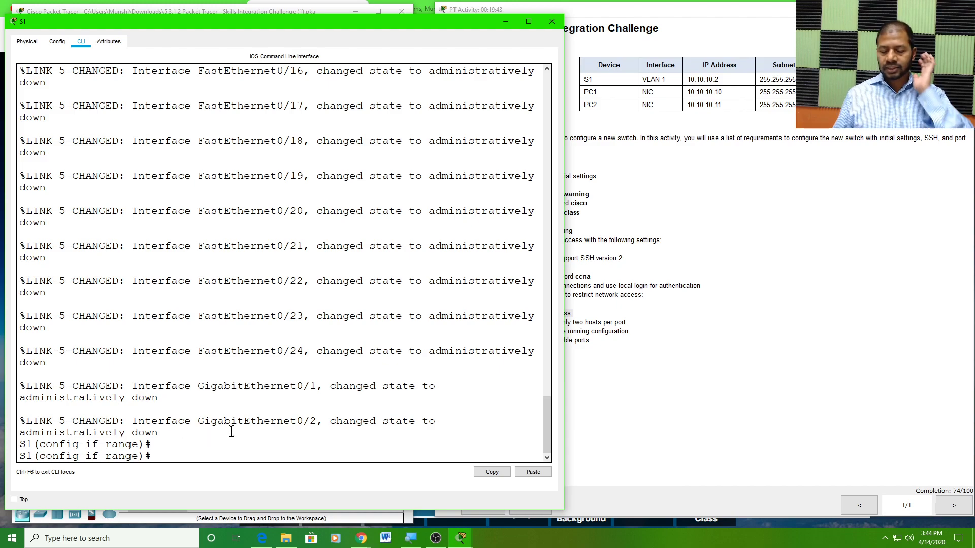
Exit to global configuration and select interface range f0/1-2
text(ex)
text(t)
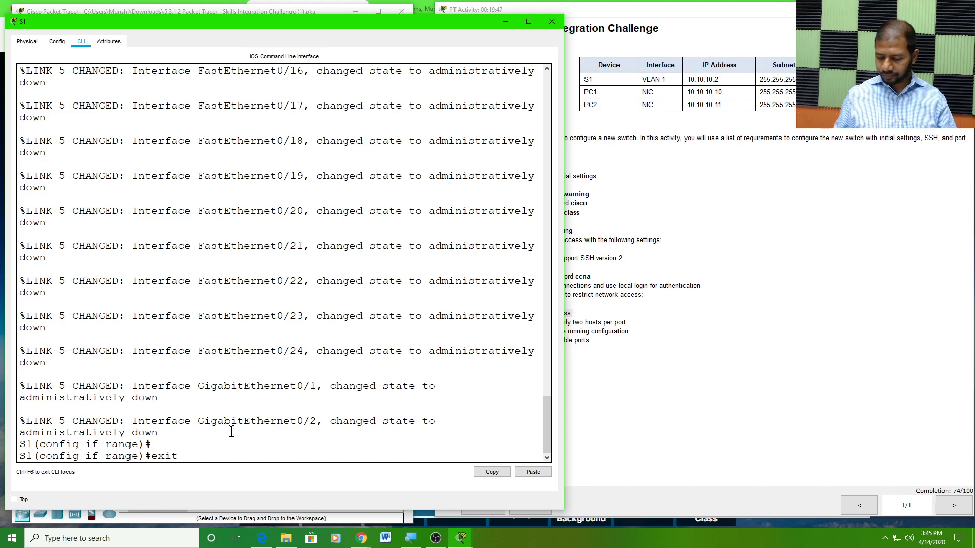
key(Return)
key(Return)
key(Return)
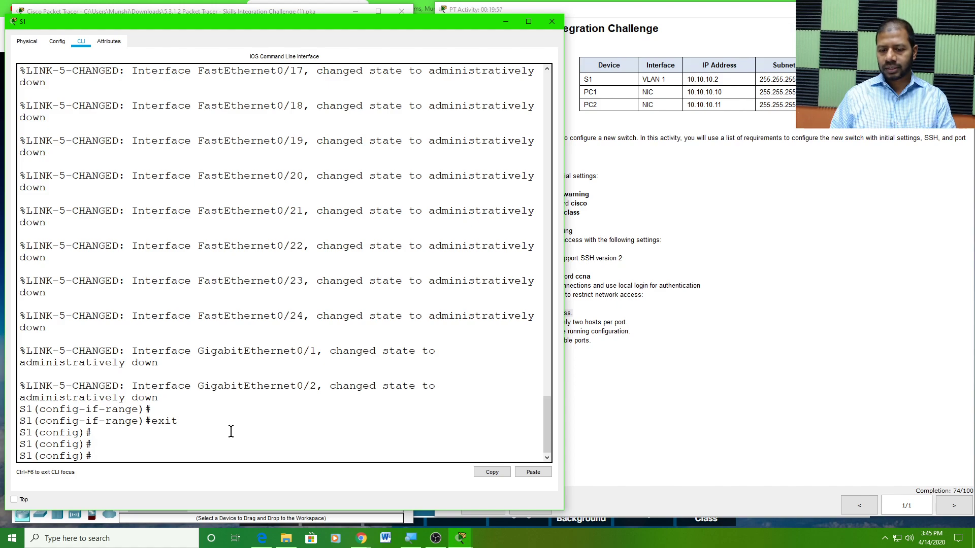
text(int)
key(Tab)
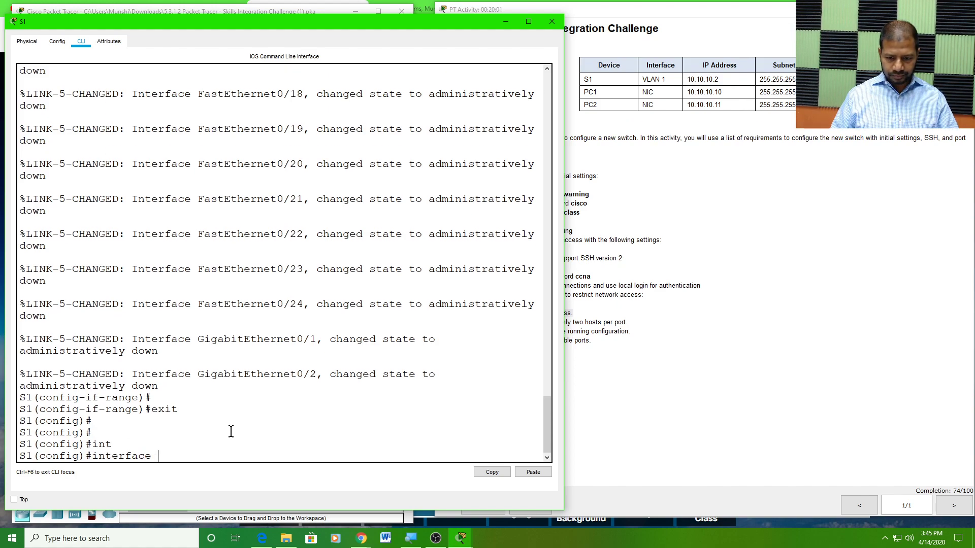
text(ra)
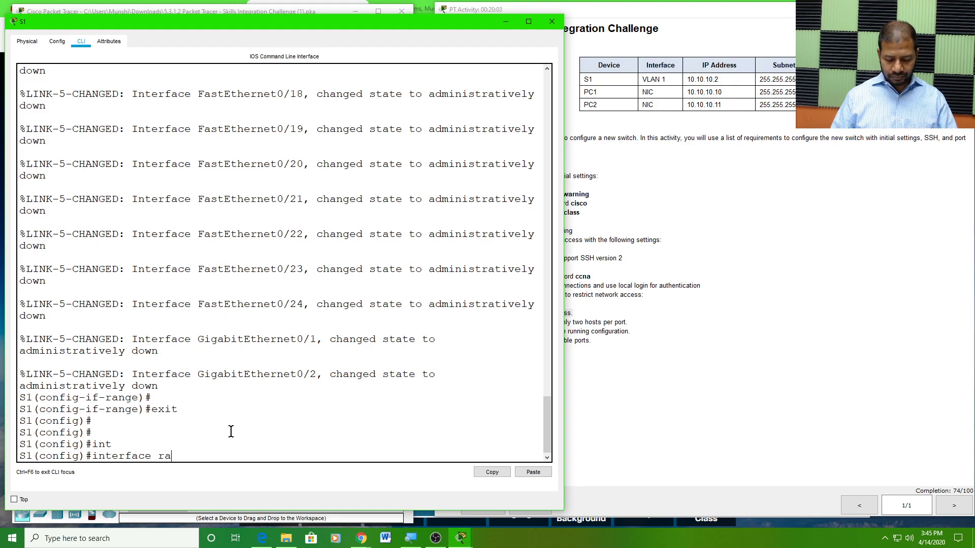
text(nge f0/1)
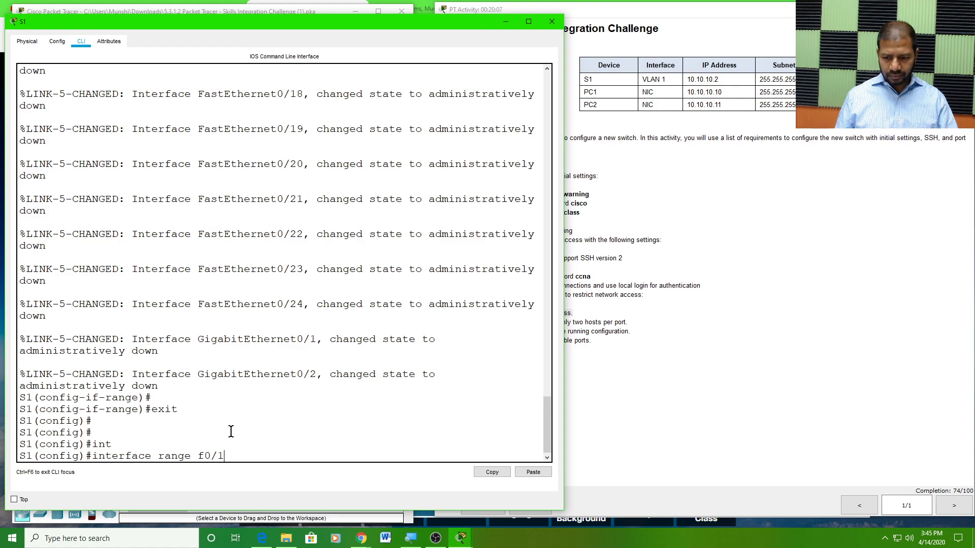
text(-2)
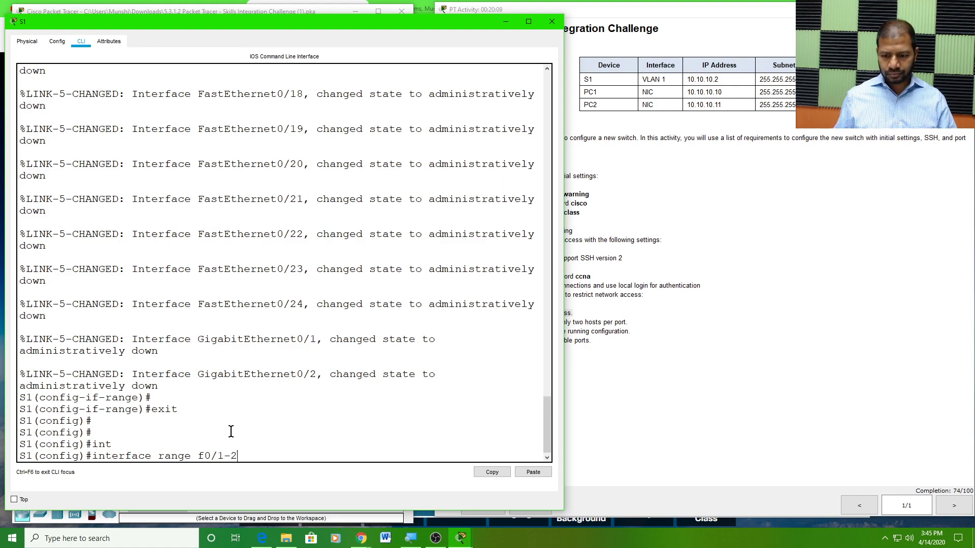
key(Return)
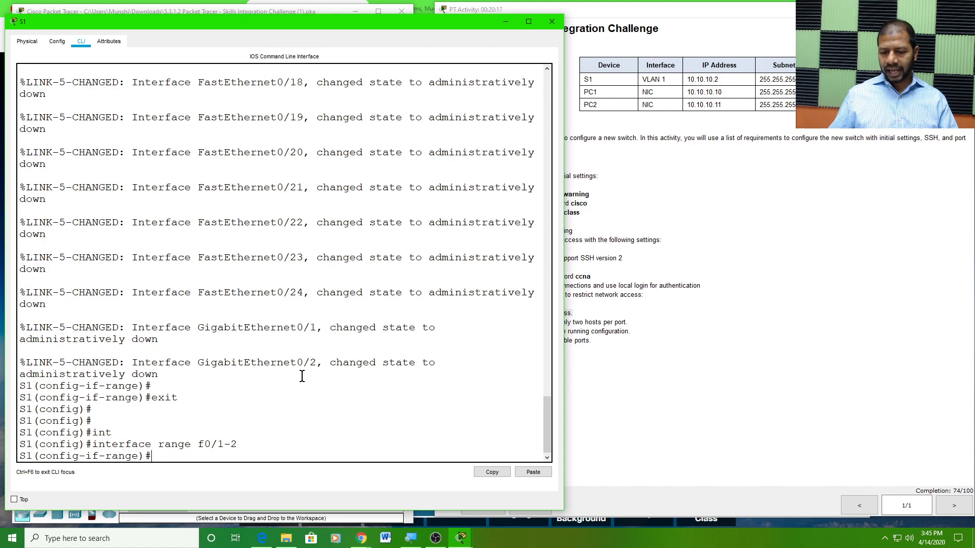
Apply 'switchport mode access' to Fa0/1–2
text(swi)
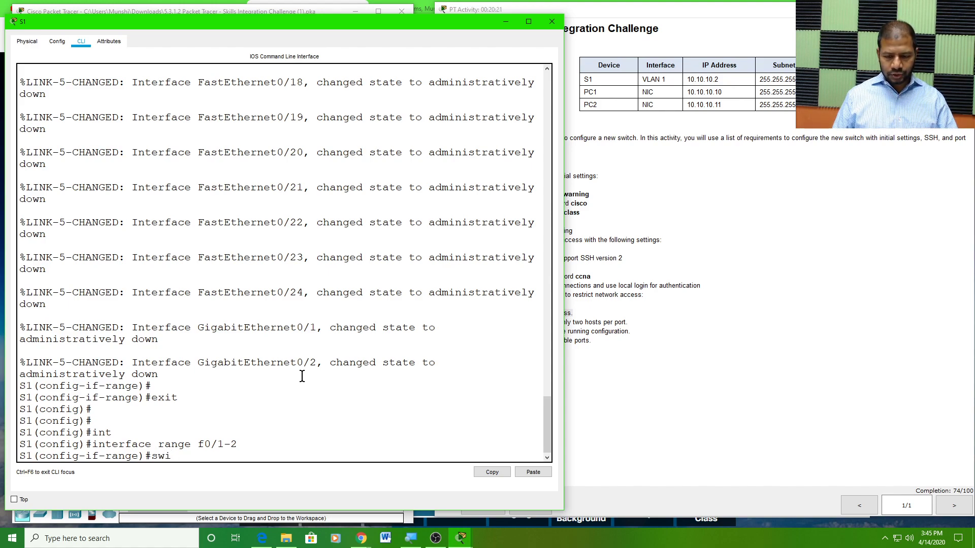
key(Tab)
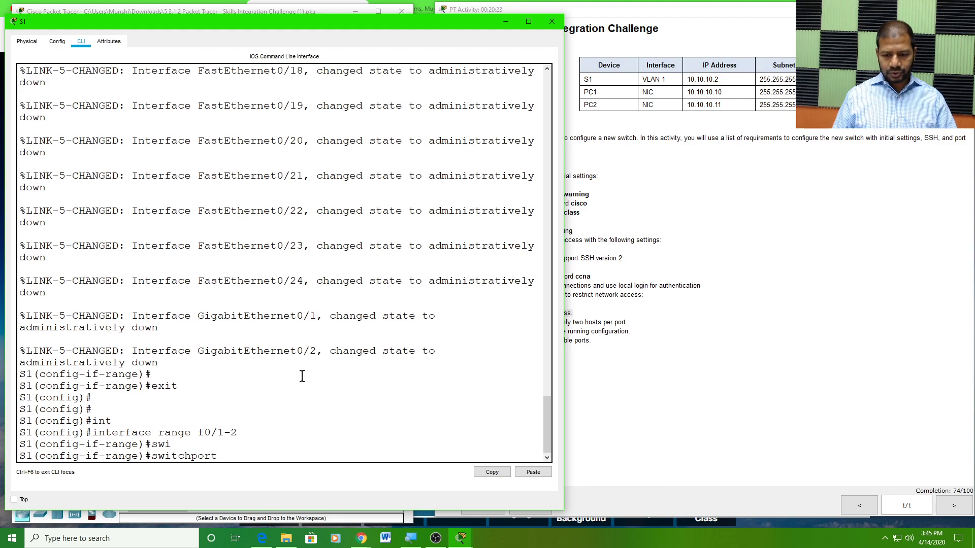
text(mo)
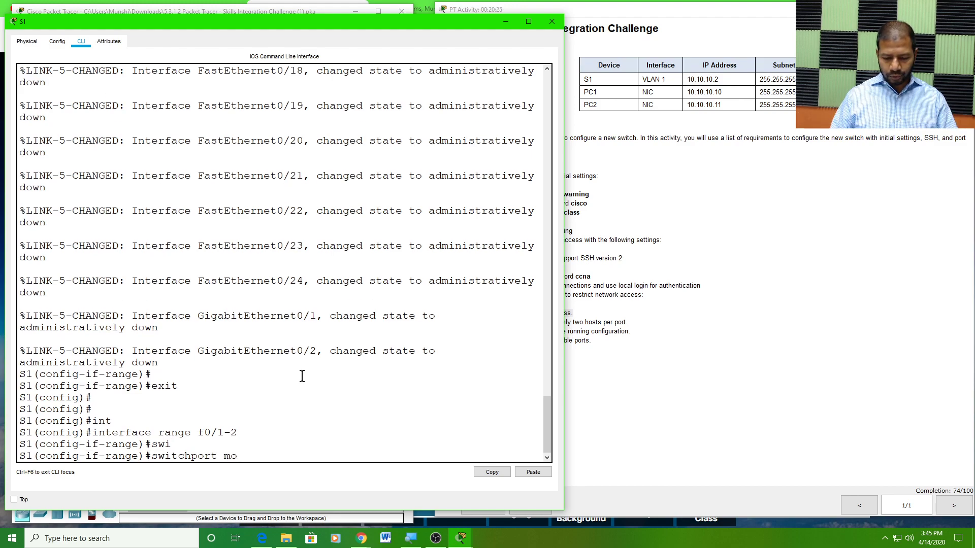
key(Tab)
text(acc)
key(Tab)
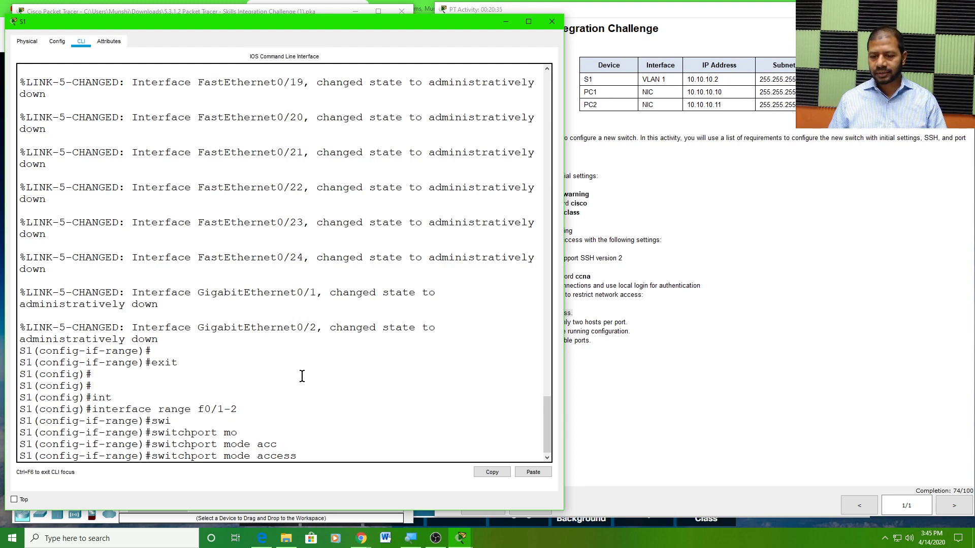
key(Return)
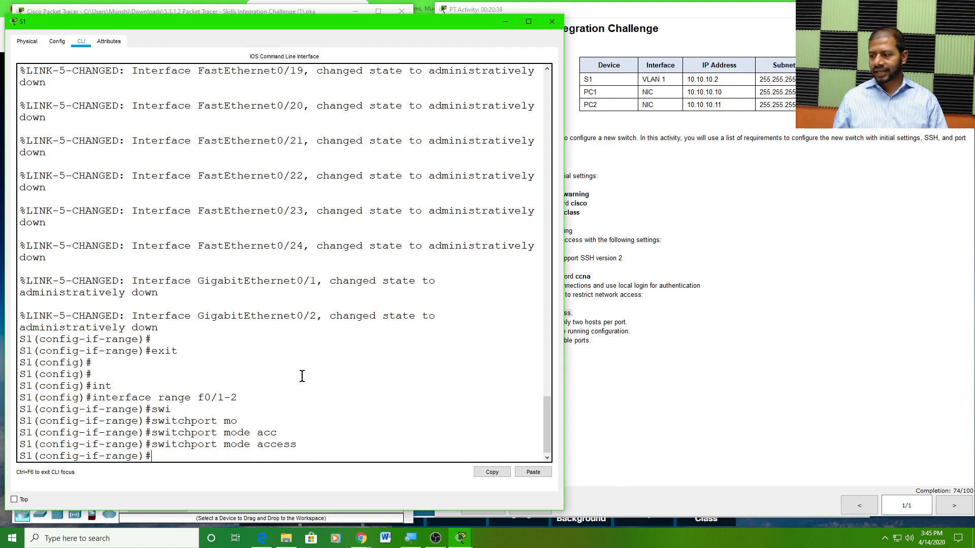
click(701, 357)
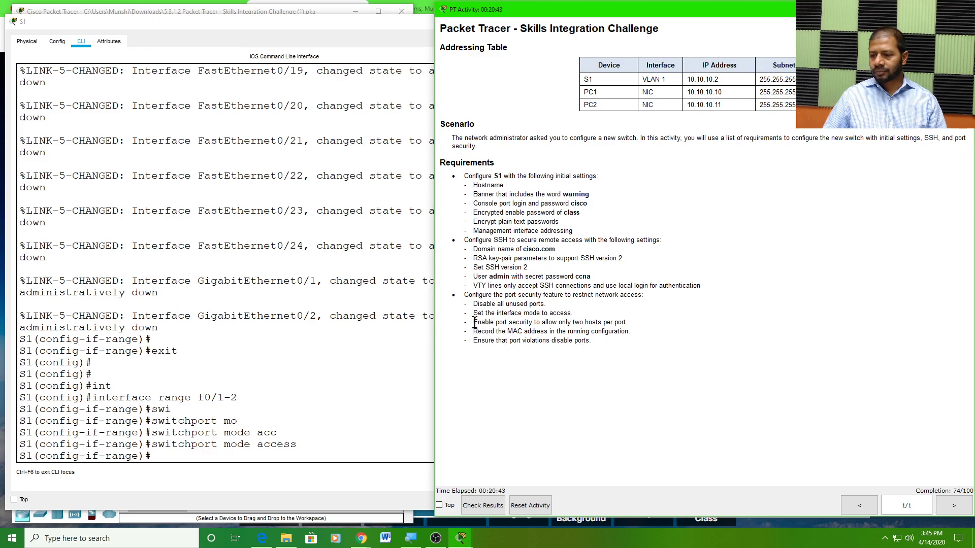
drag(476, 316, 537, 314)
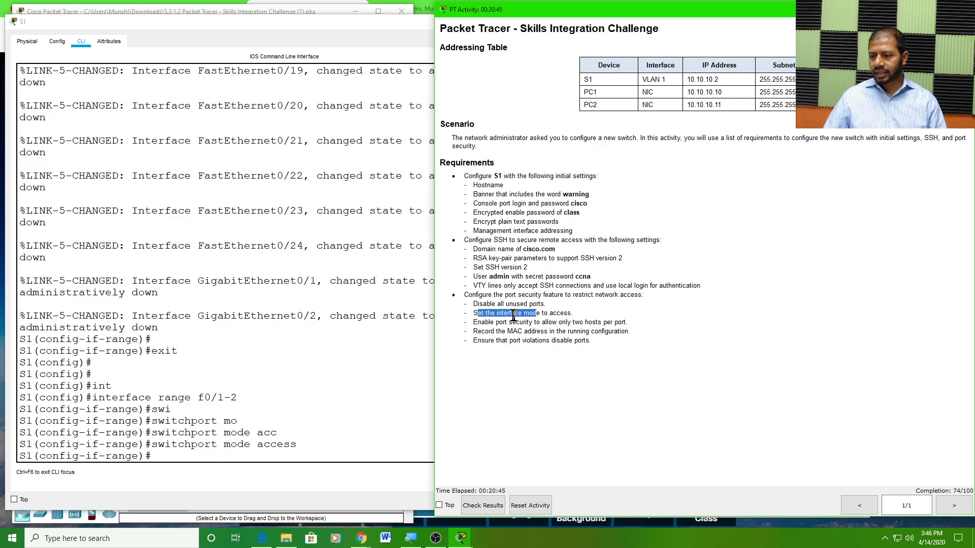
drag(480, 323, 636, 322)
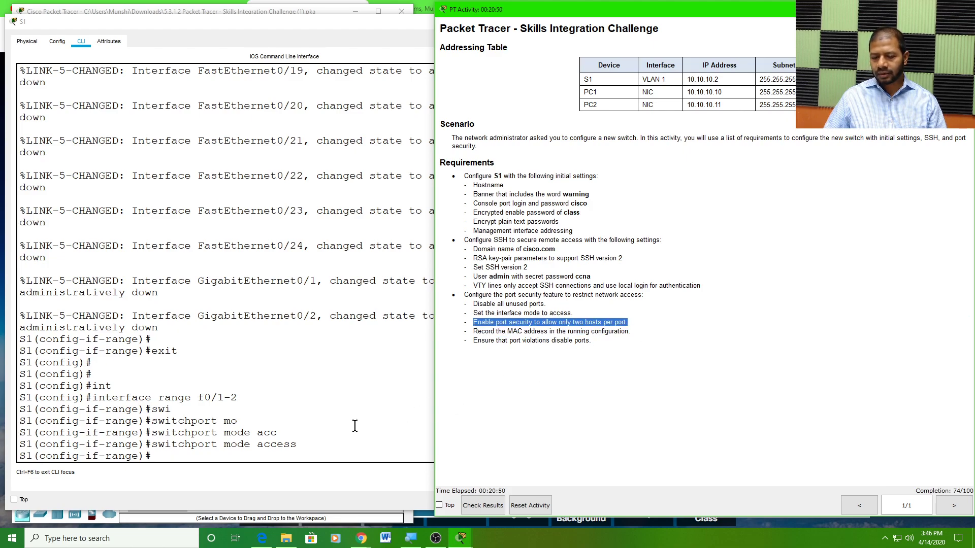
click(173, 455)
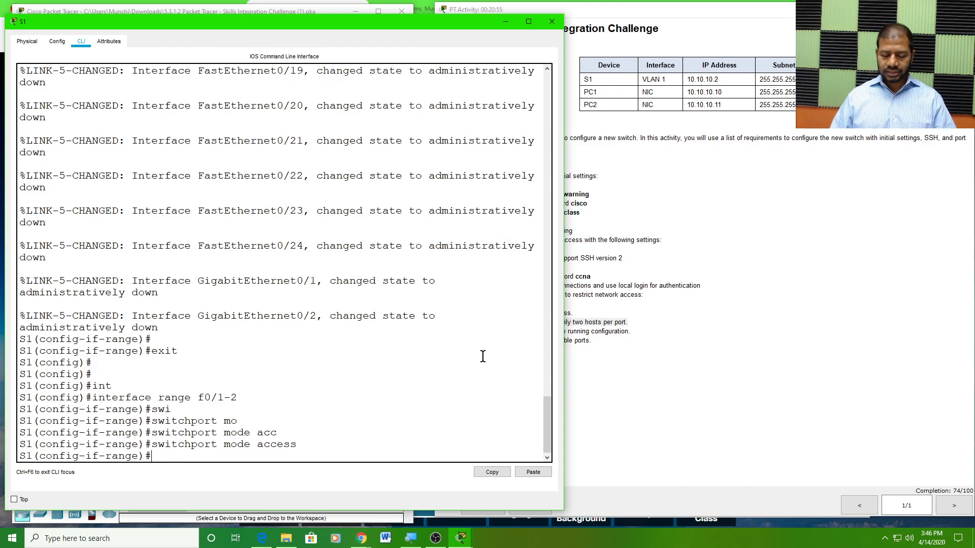
Enter 'switchport port-security' on the Fa0/1–2 range and bring up the activity requirements
text(swi)
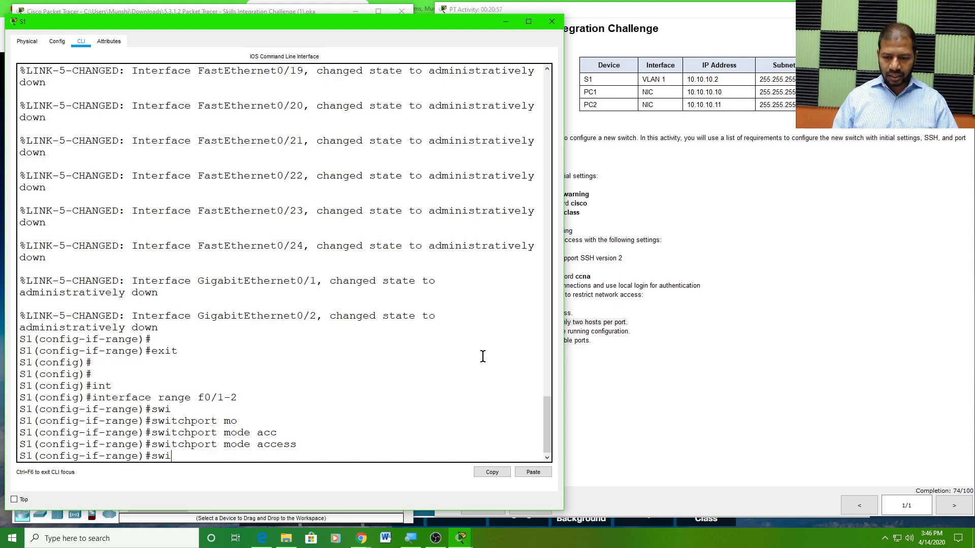
key(Tab)
text(po)
key(Tab)
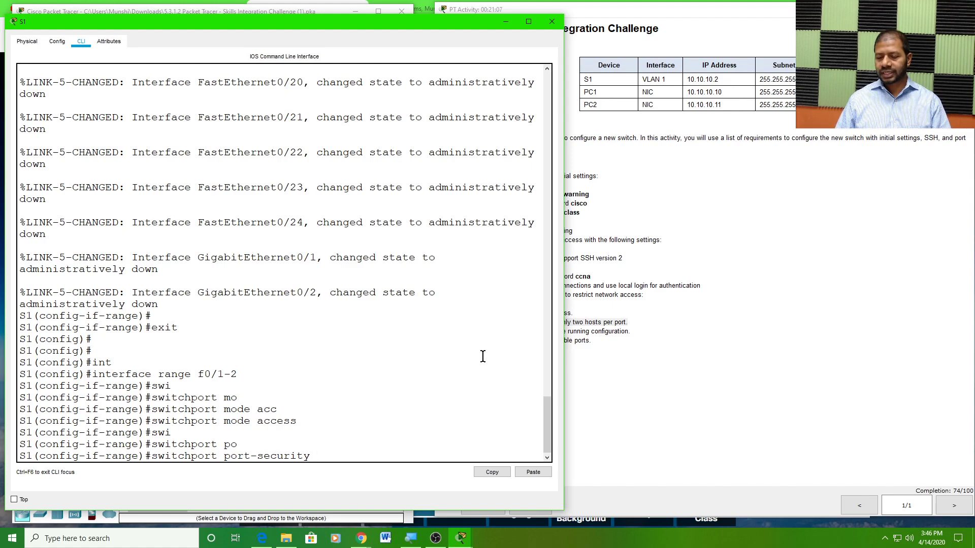
key(Return)
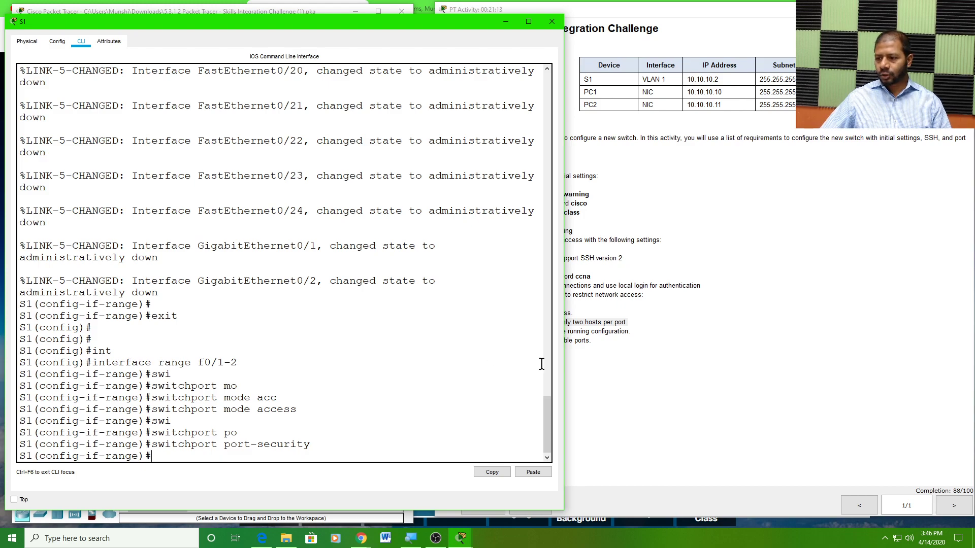
click(649, 351)
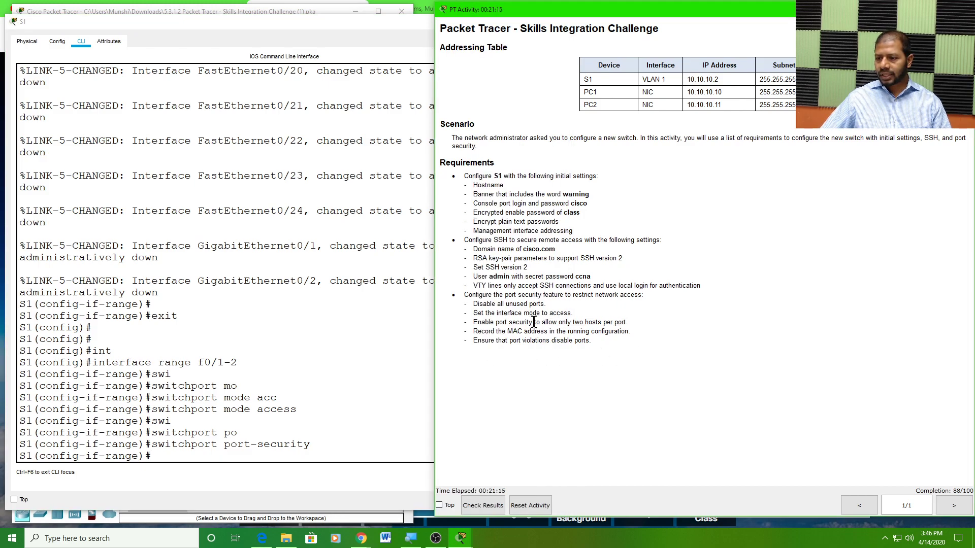
Check the two-hosts requirement and enter 'switchport port-security maximum 2' on Fa0/1–2
drag(539, 323, 637, 323)
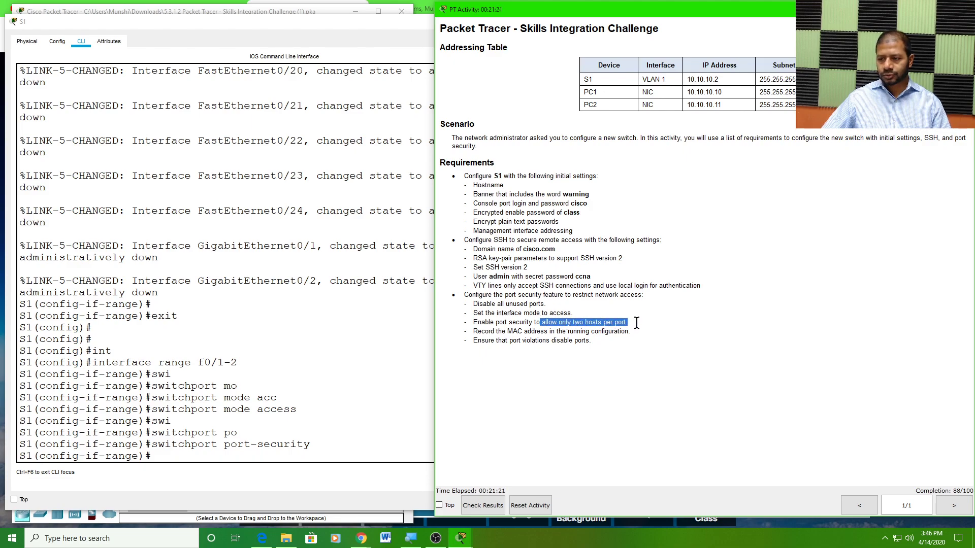
double_click(582, 324)
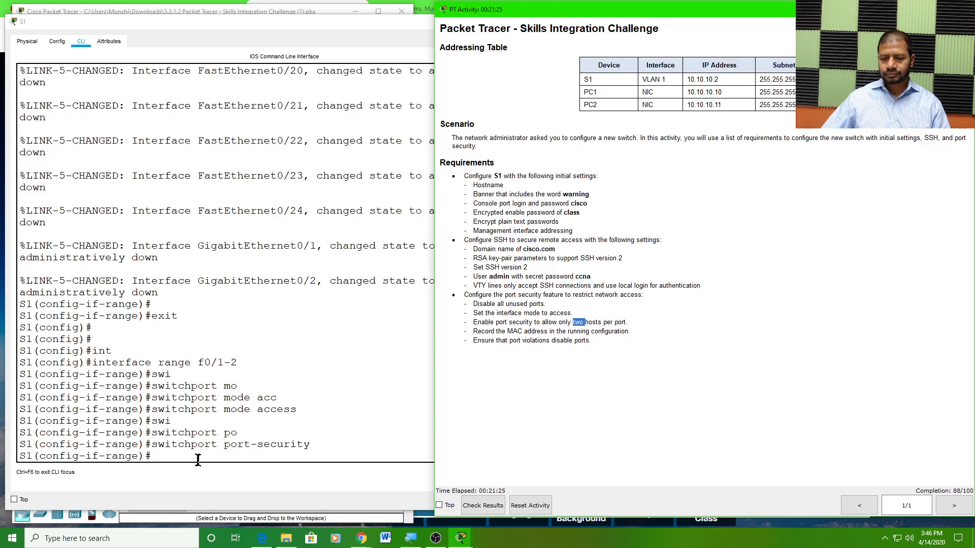
click(164, 454)
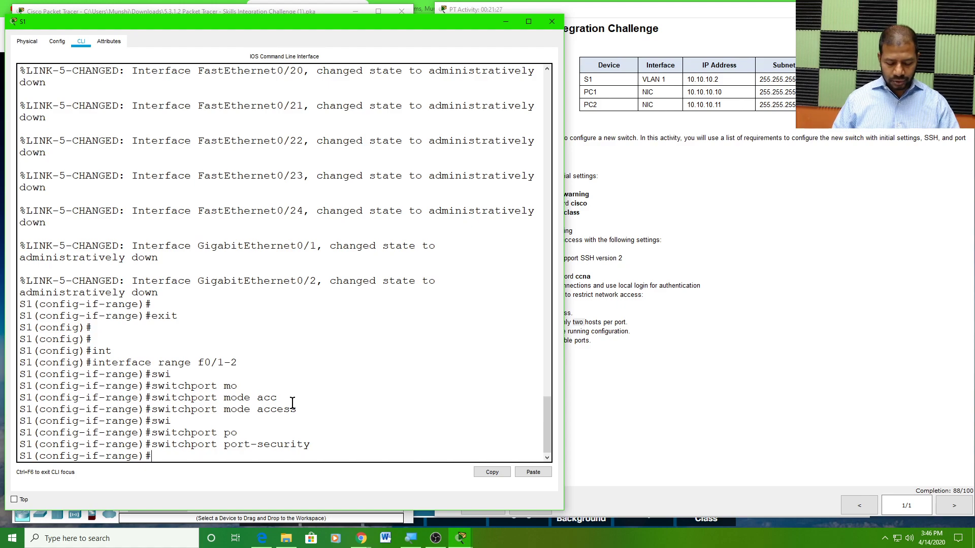
text(swi)
key(Tab)
text(po)
key(Tab)
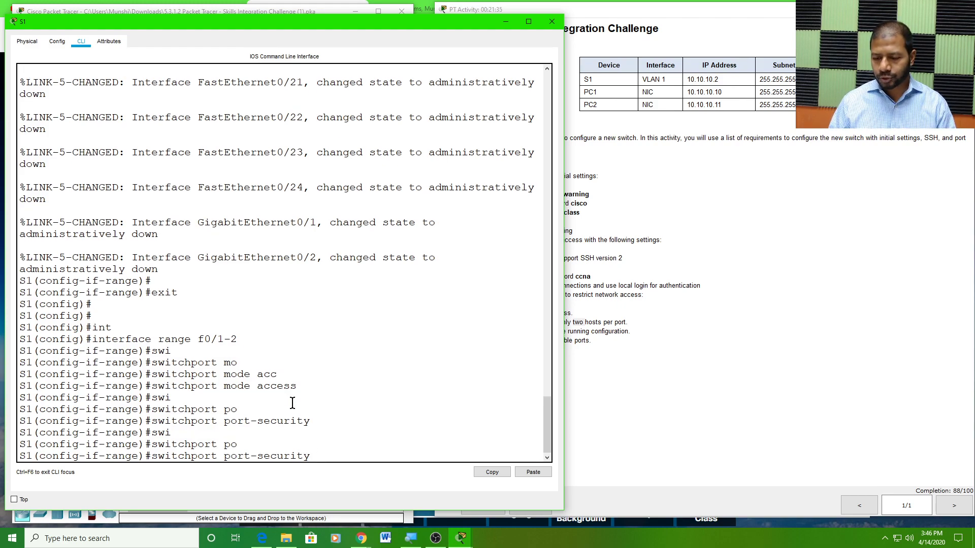
text(max)
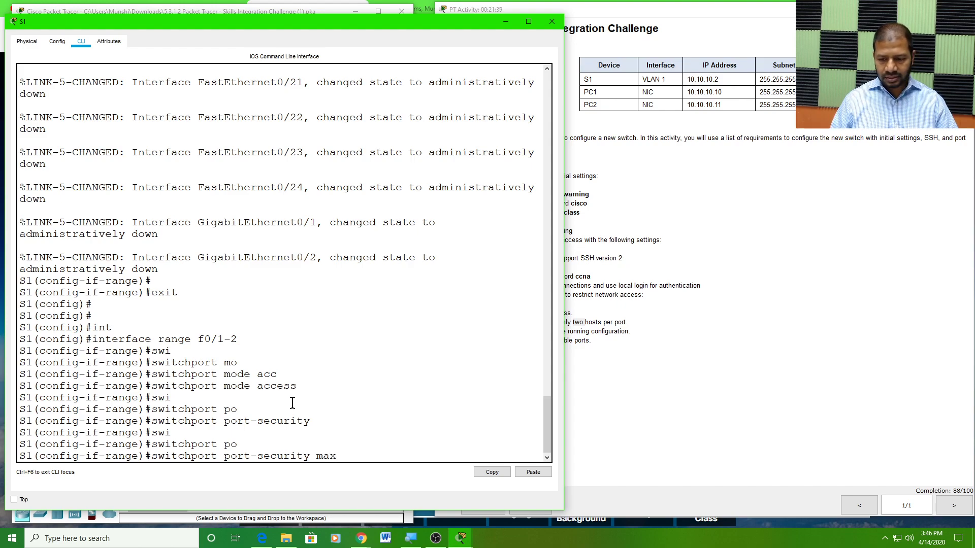
key(Tab)
text(2)
key(Return)
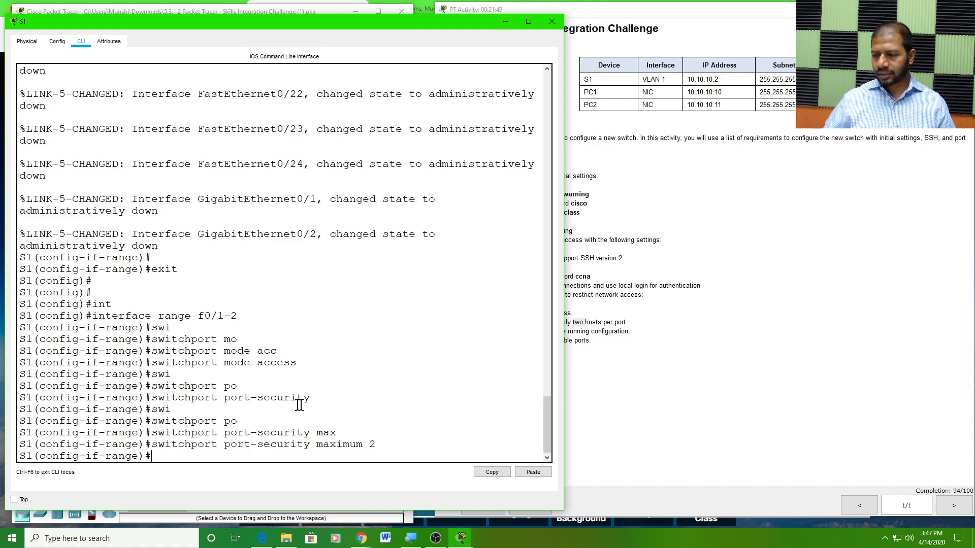
Highlight the 'Record the MAC address' requirement in the activity, then return to S1's command line
click(608, 380)
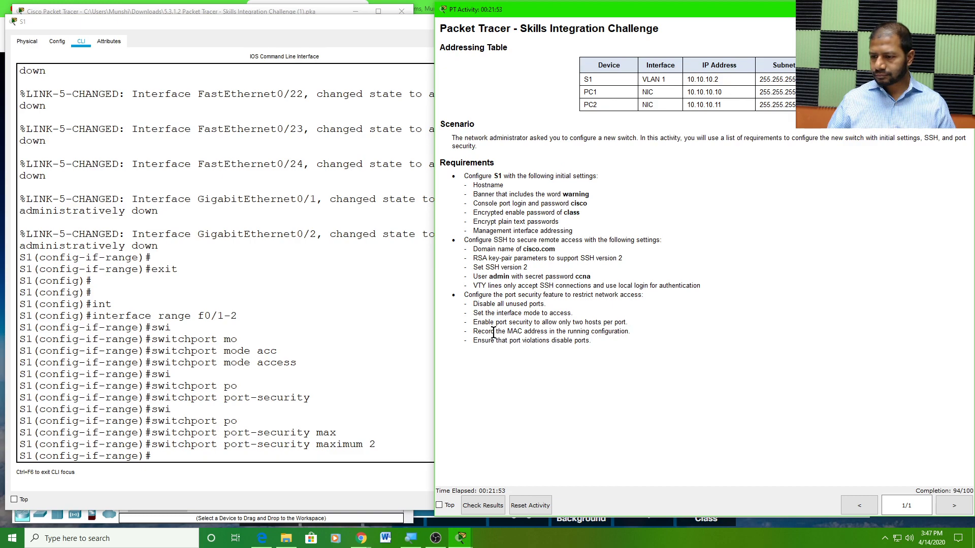
drag(473, 332, 634, 331)
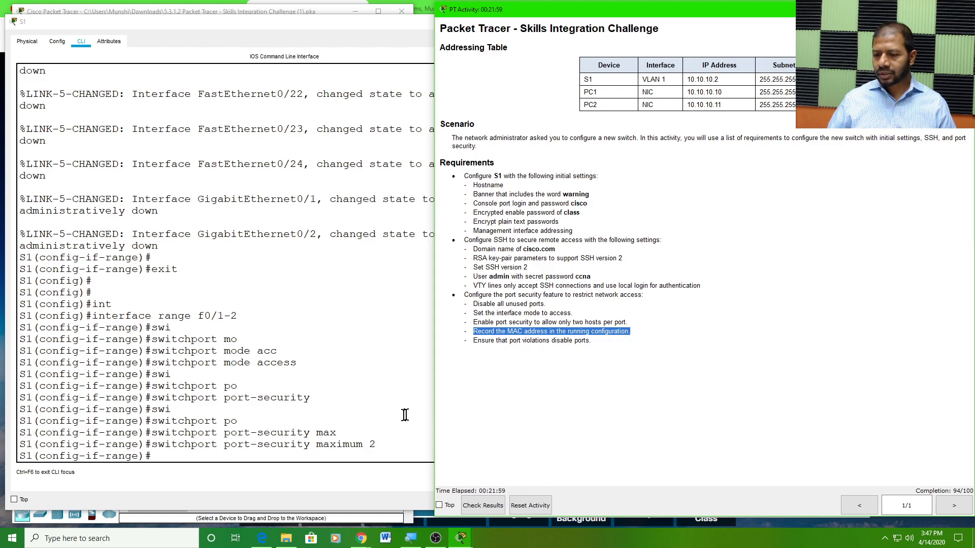
click(174, 447)
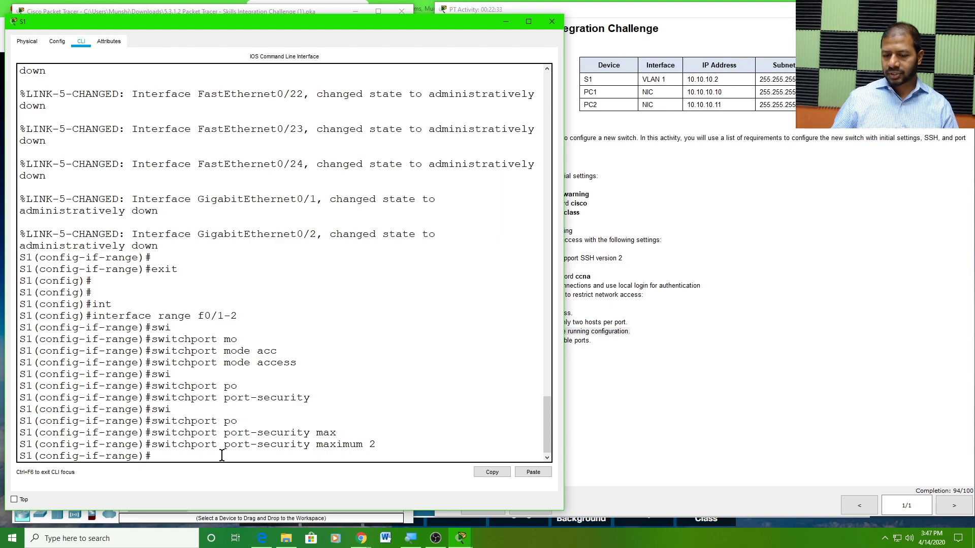
Enter 'switchport port-security mac-address sticky' on S1's Fa0/1–2 interface range
text(swi)
key(Tab)
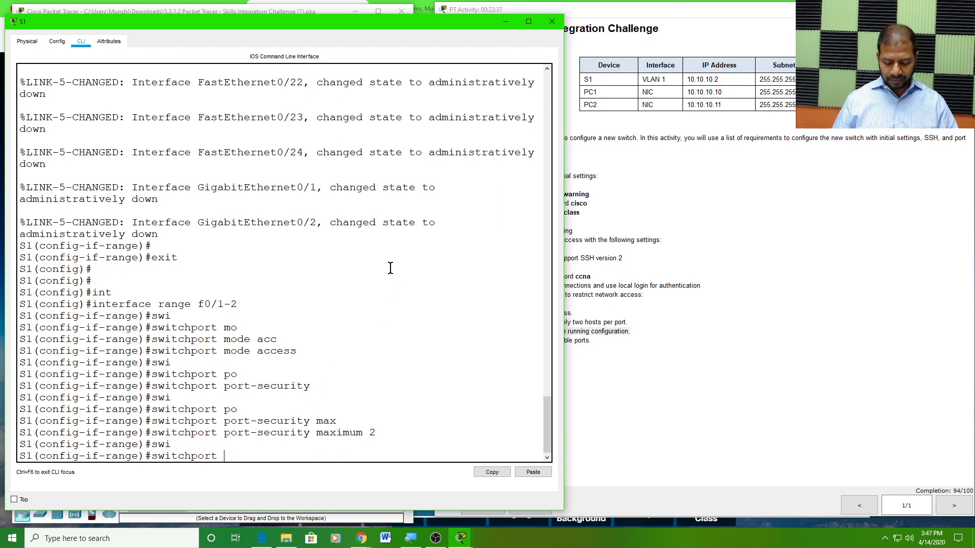
text(po)
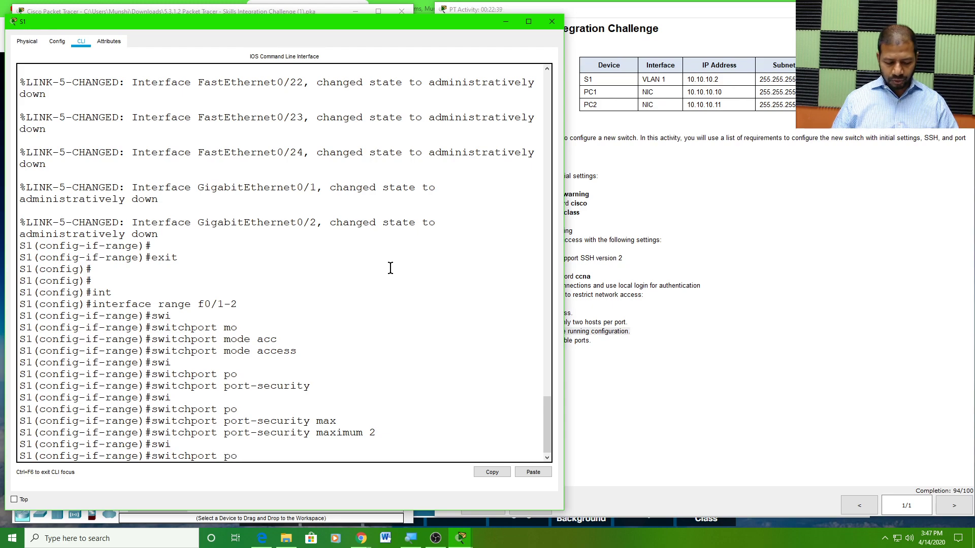
key(Tab)
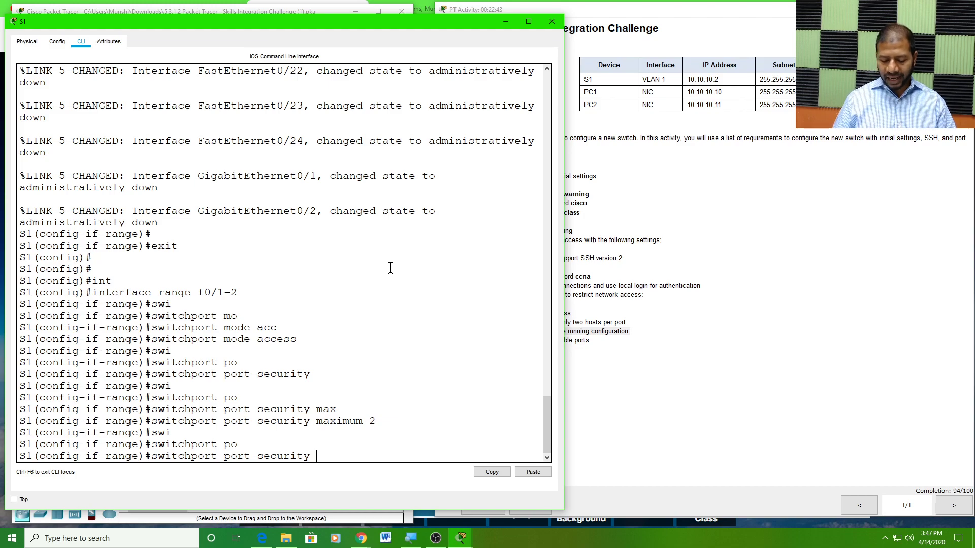
text(mac)
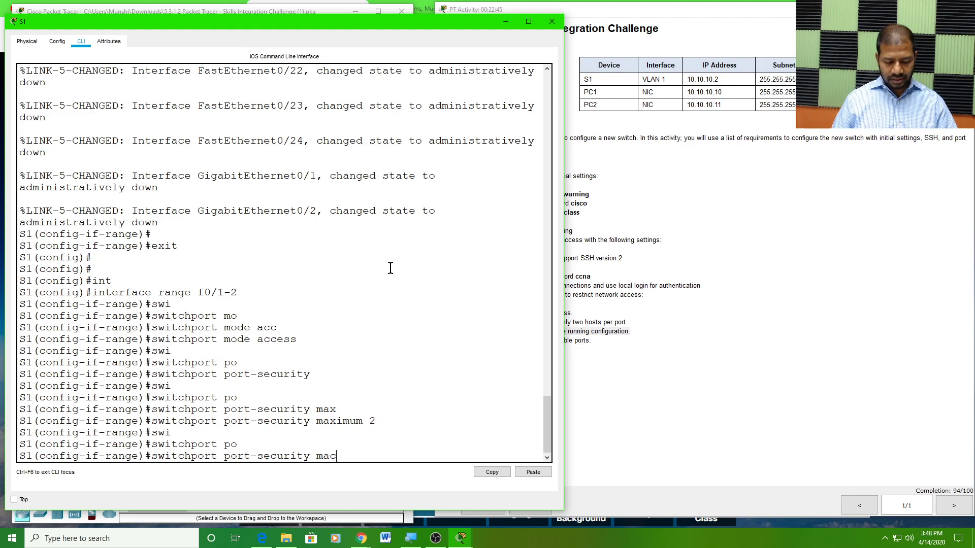
key(Tab)
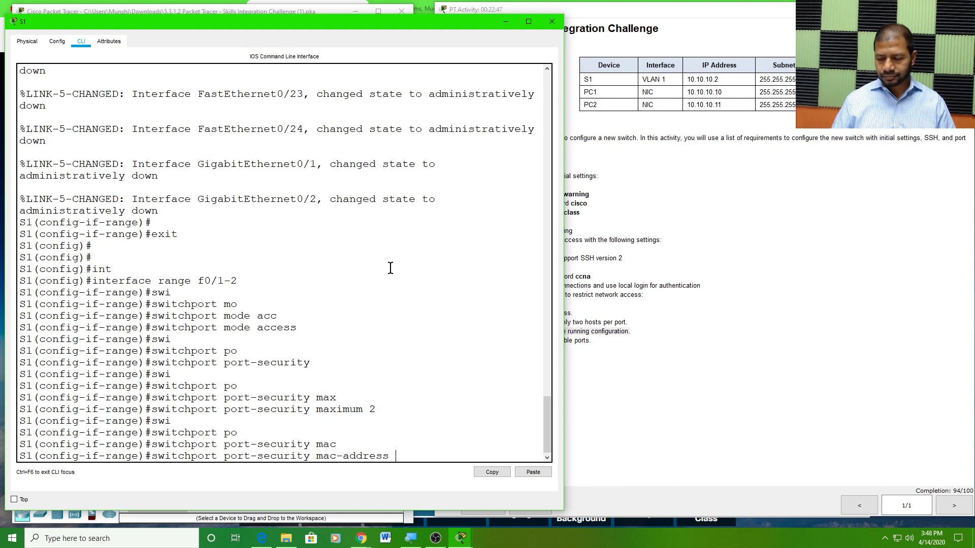
text(s)
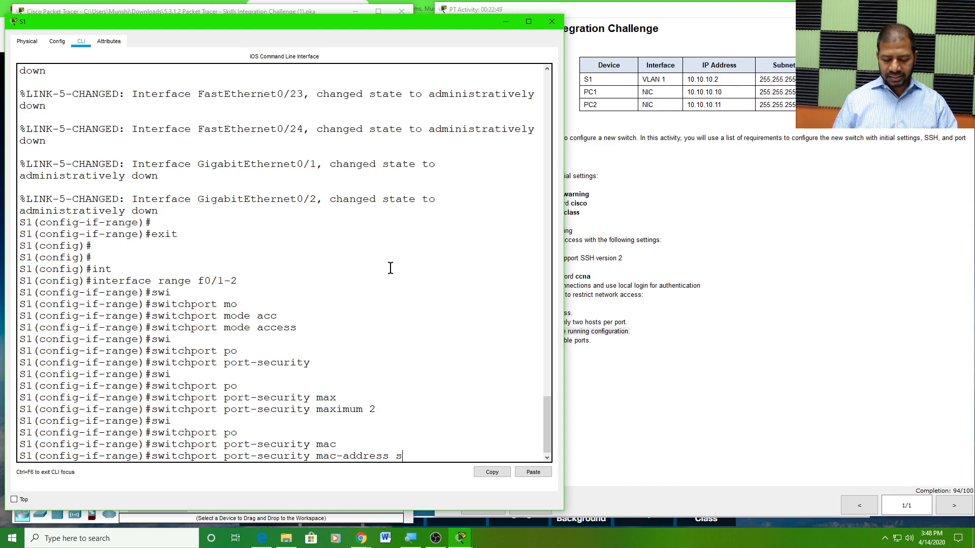
text(ticky)
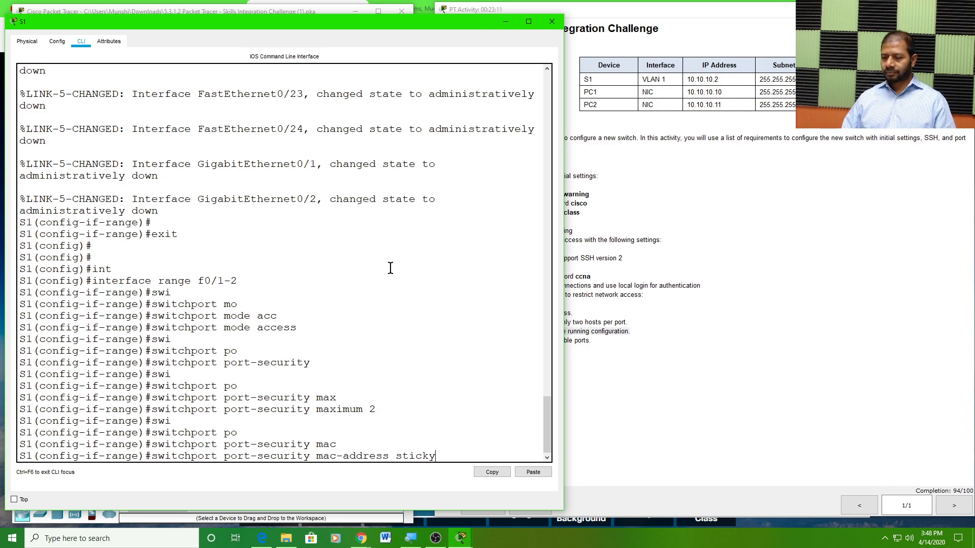
key(Return)
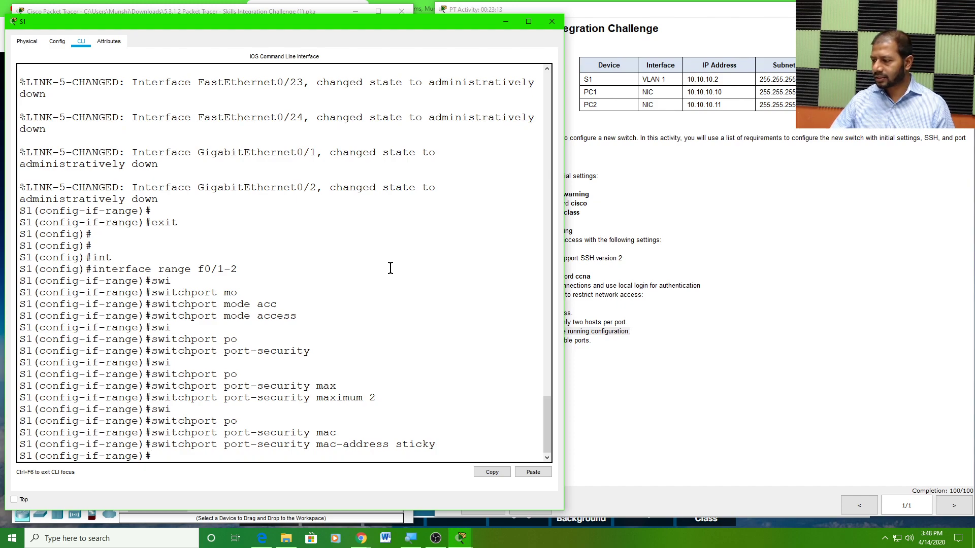
click(849, 389)
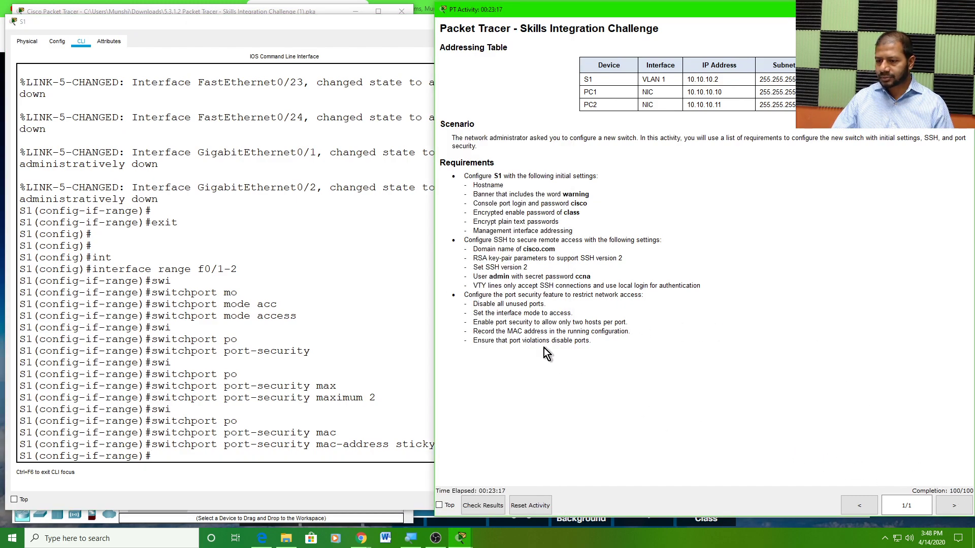
drag(478, 331, 635, 335)
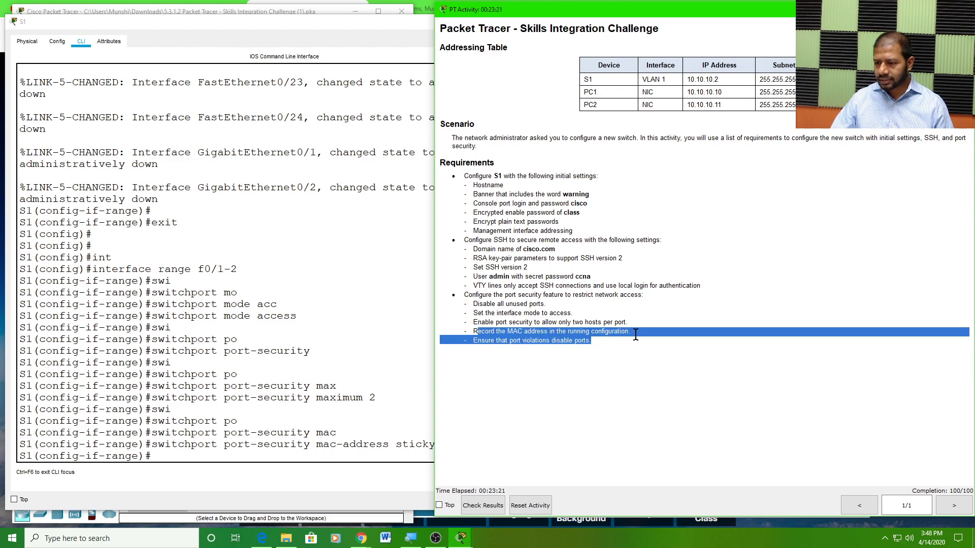
click(517, 342)
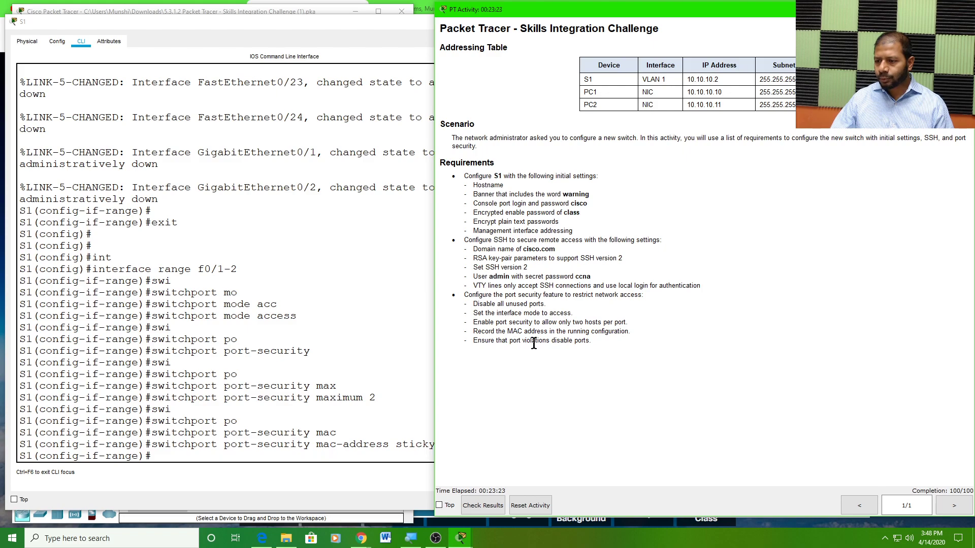
drag(590, 341, 475, 341)
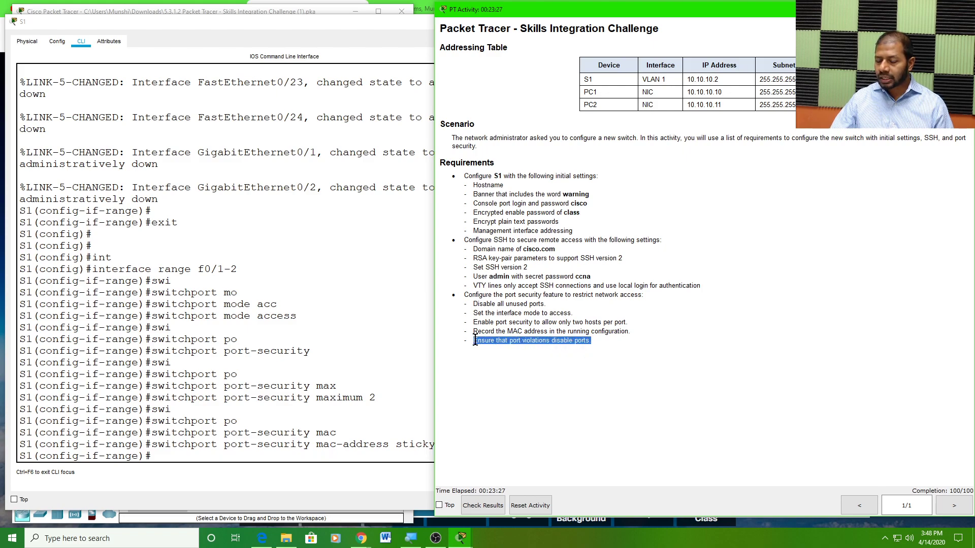
scroll(350, 429, down, 2)
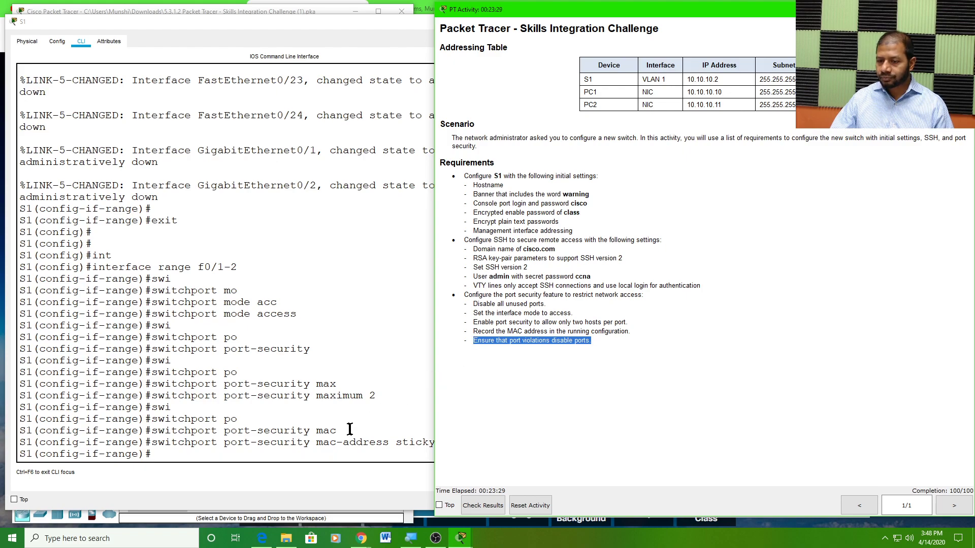
click(203, 460)
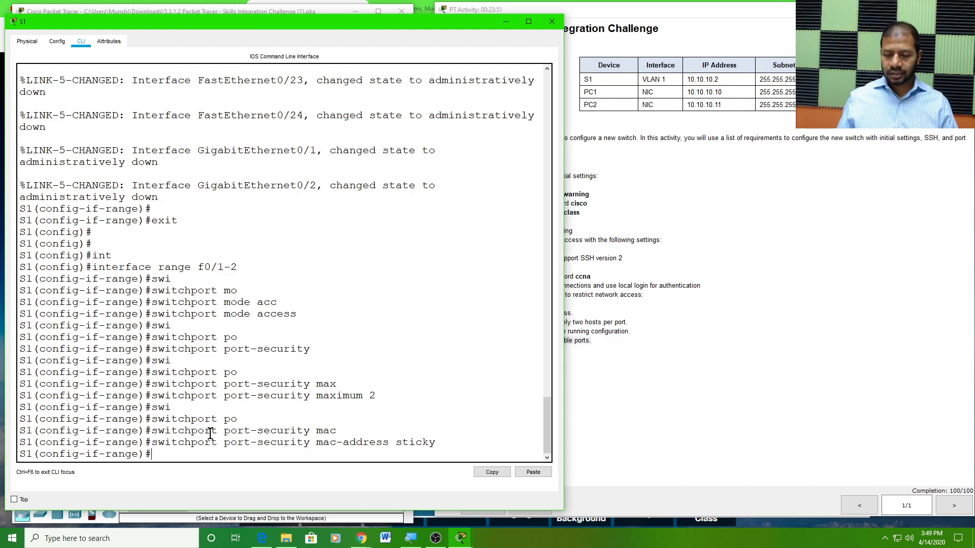
List the port-security violation modes with '?', pointing out protect, restrict and shutdown
text(swi)
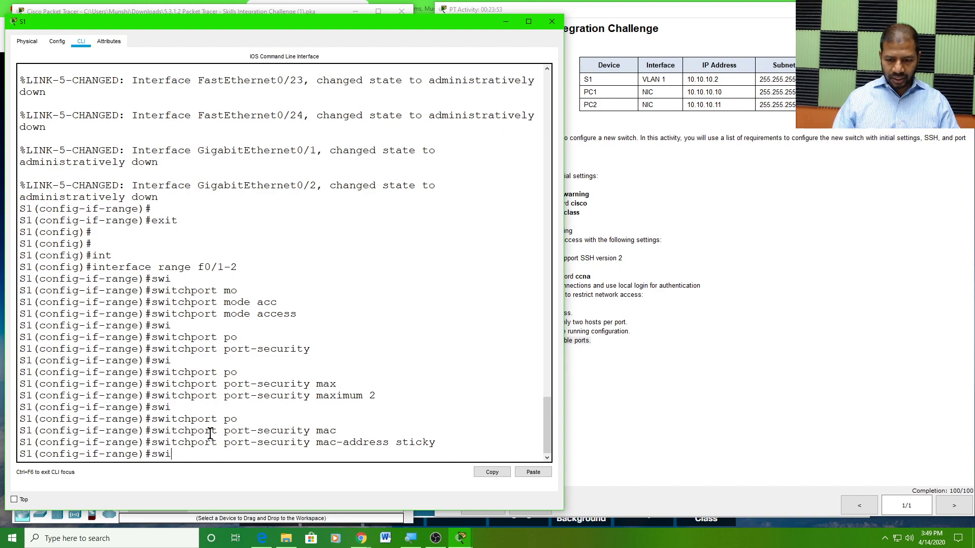
key(Tab)
text(po)
key(Tab)
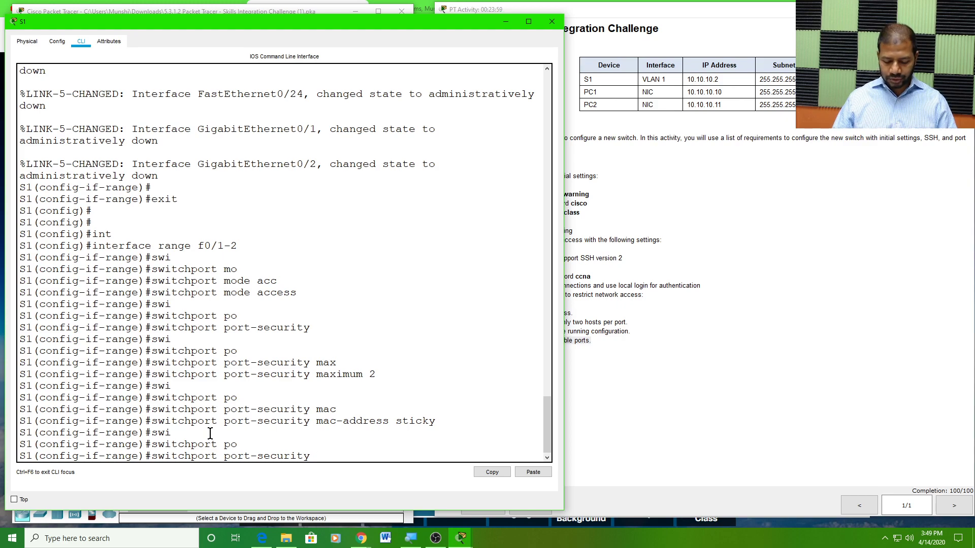
text(v)
key(Tab)
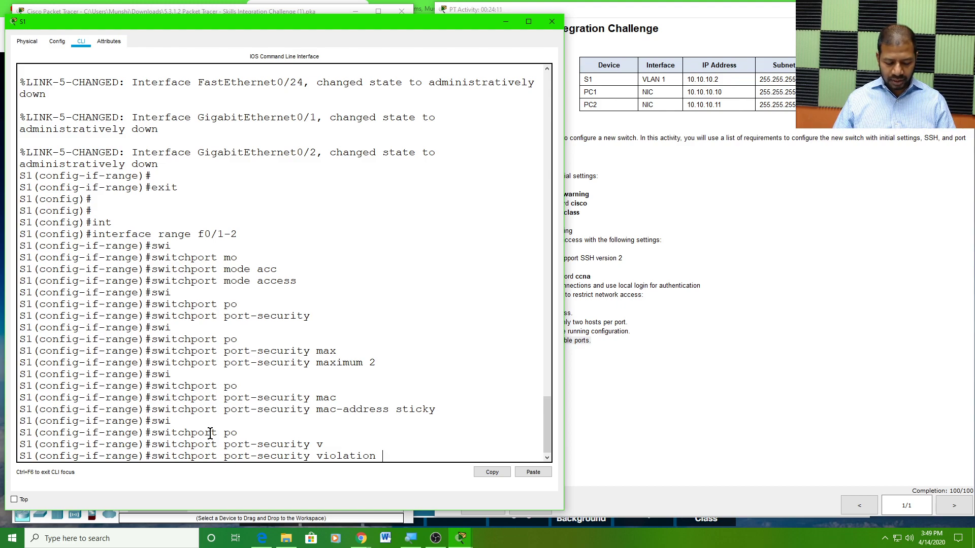
text(?)
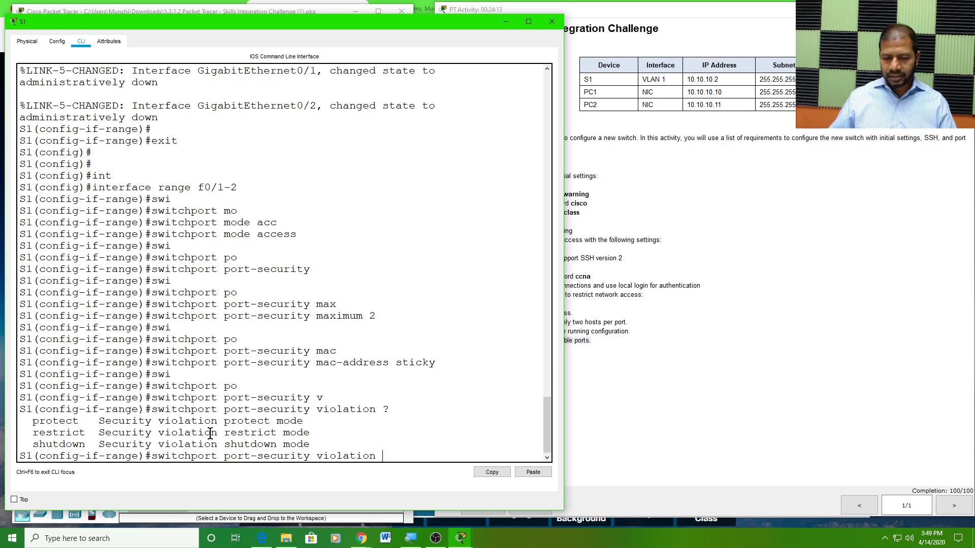
double_click(53, 426)
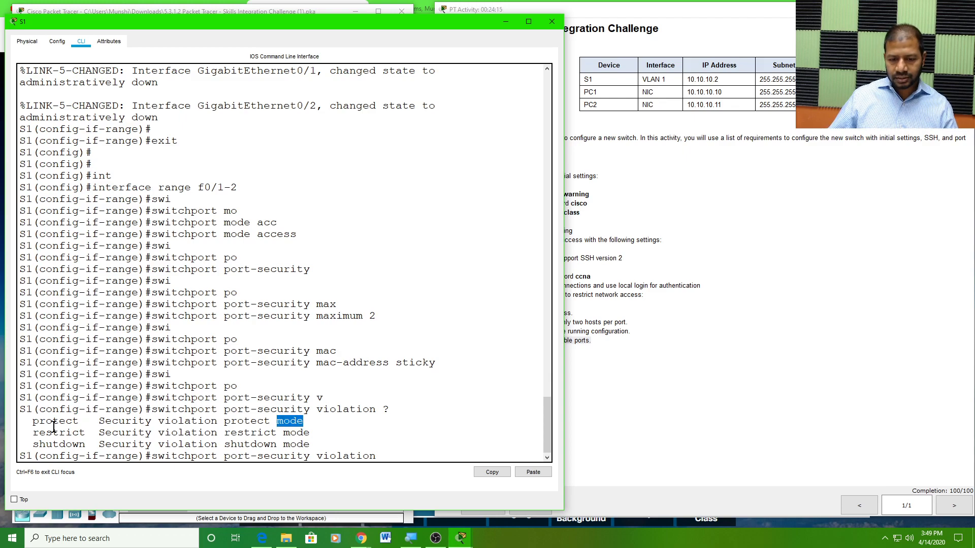
double_click(54, 423)
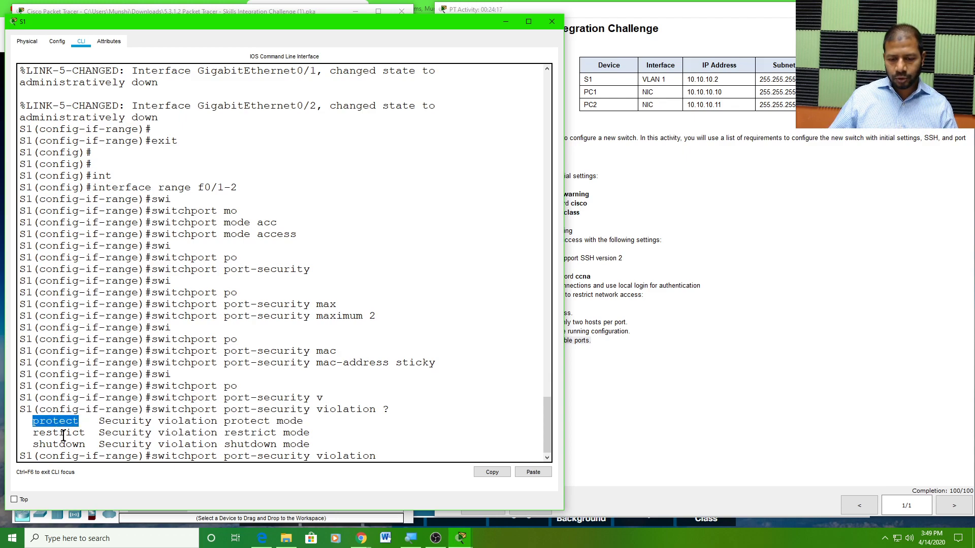
double_click(63, 434)
double_click(68, 444)
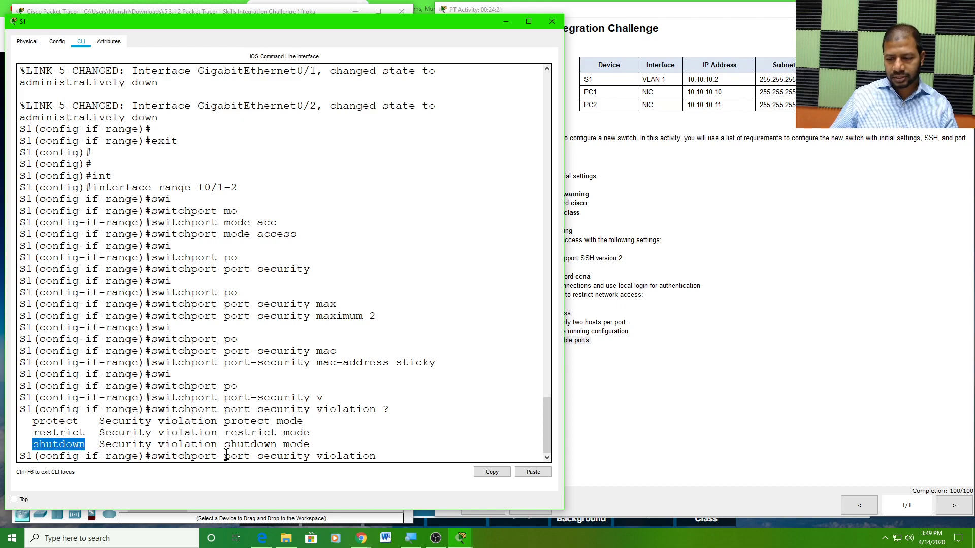
click(401, 454)
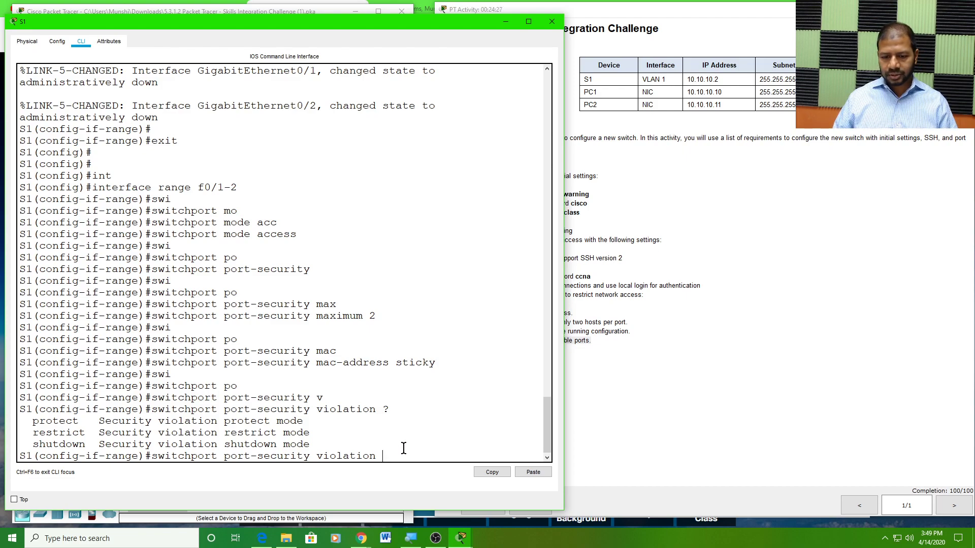
Apply 'switchport port-security violation shutdown' to Fa0/1–2 and view the activity requirements
text(sh)
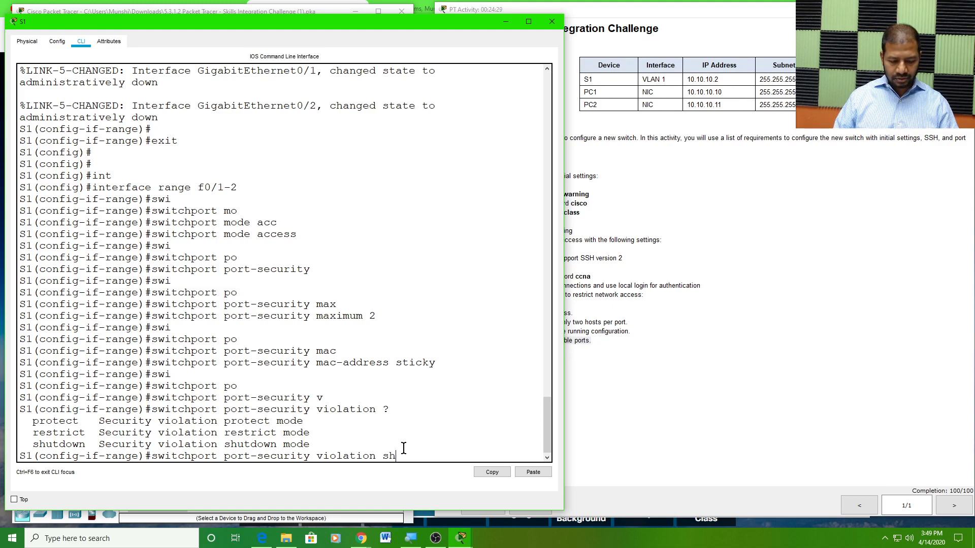
key(Tab)
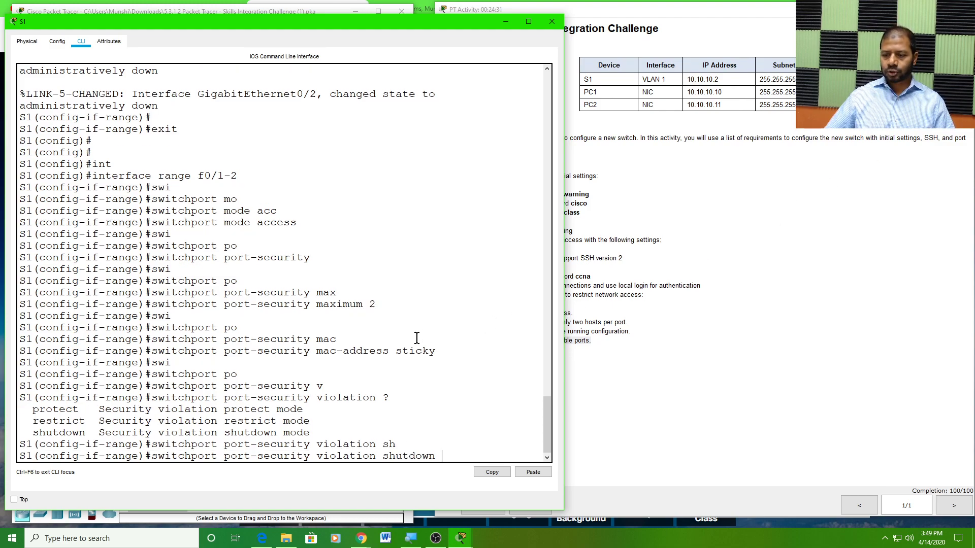
drag(154, 452, 443, 456)
click(444, 456)
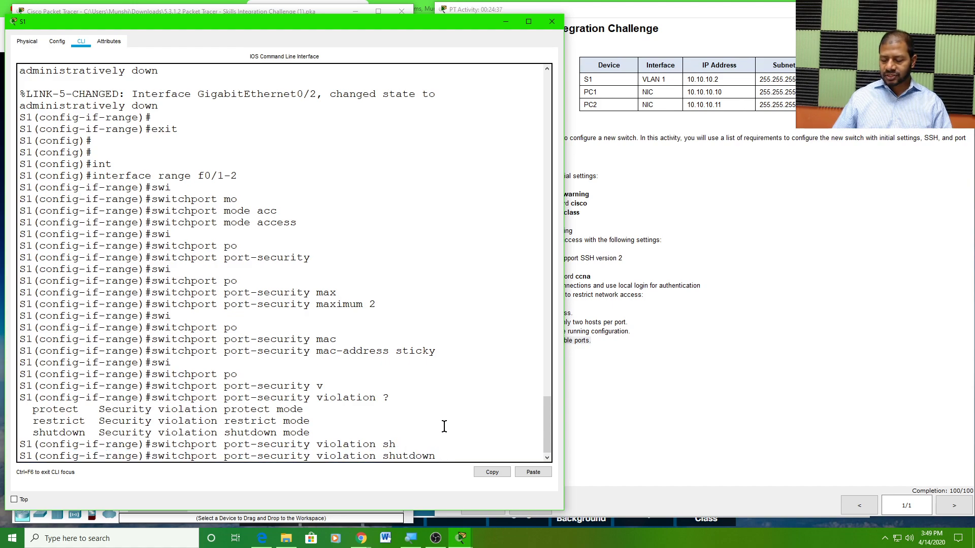
key(Return)
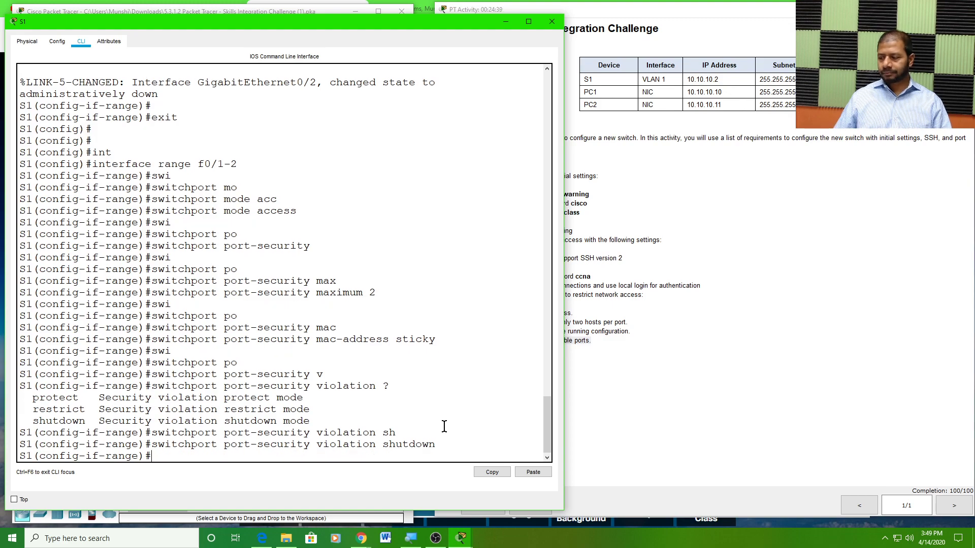
click(721, 388)
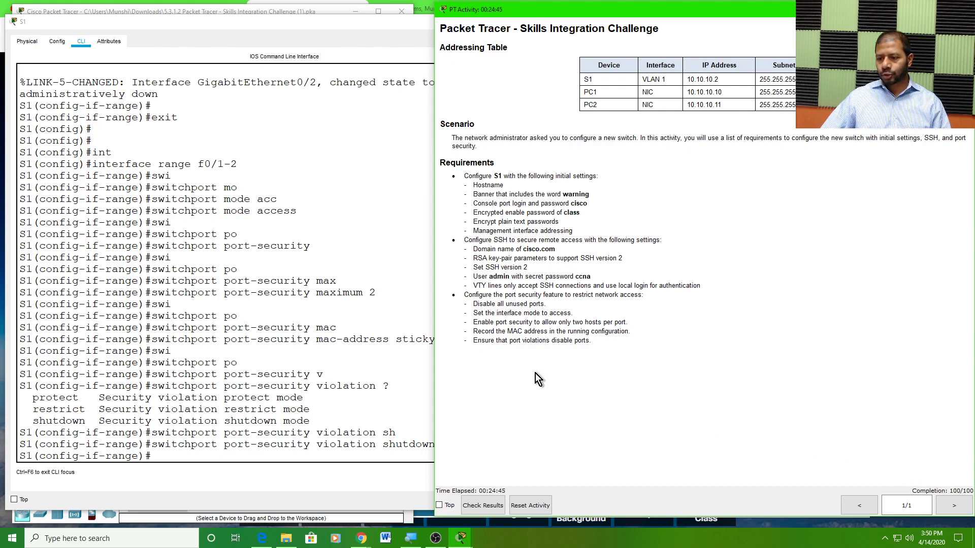
Bring S1's command line back in front of the activity window
scroll(338, 405, down, 1)
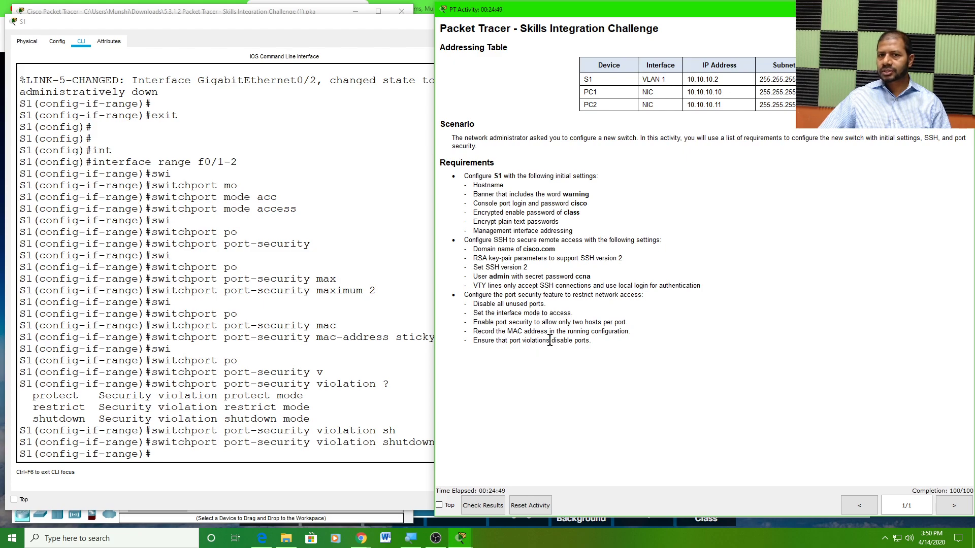
click(360, 22)
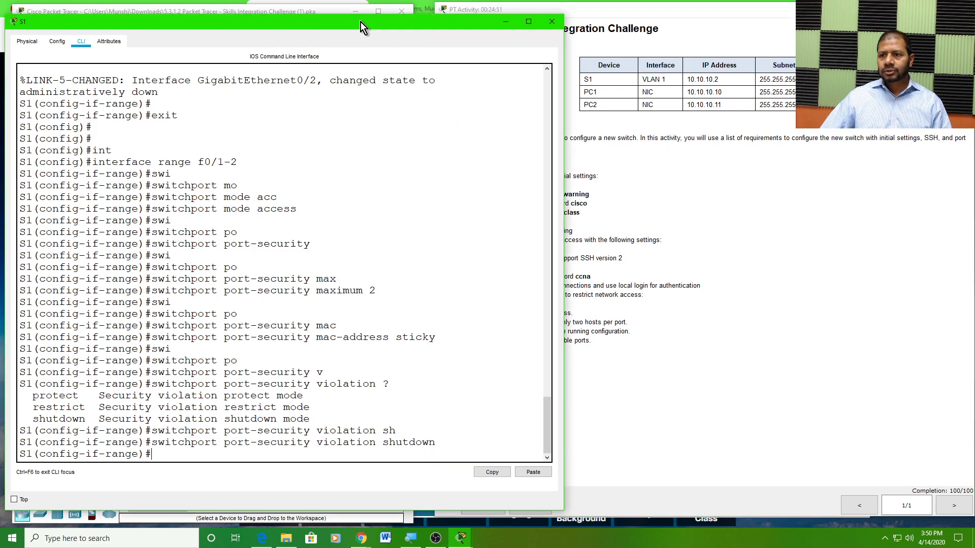